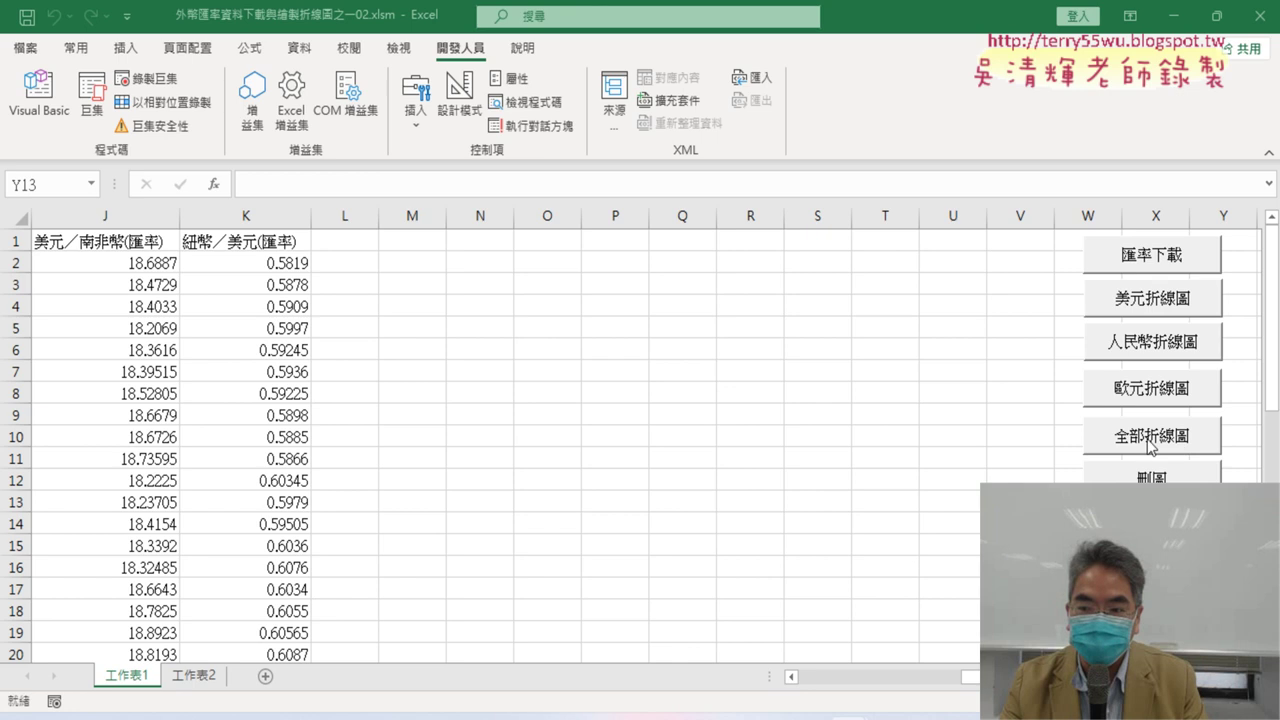
Test the chart buttons: draw the USD/CNY charts, delete them, draw all charts, delete again.
{"action": "left_click", "coordinate": [1150, 440]}
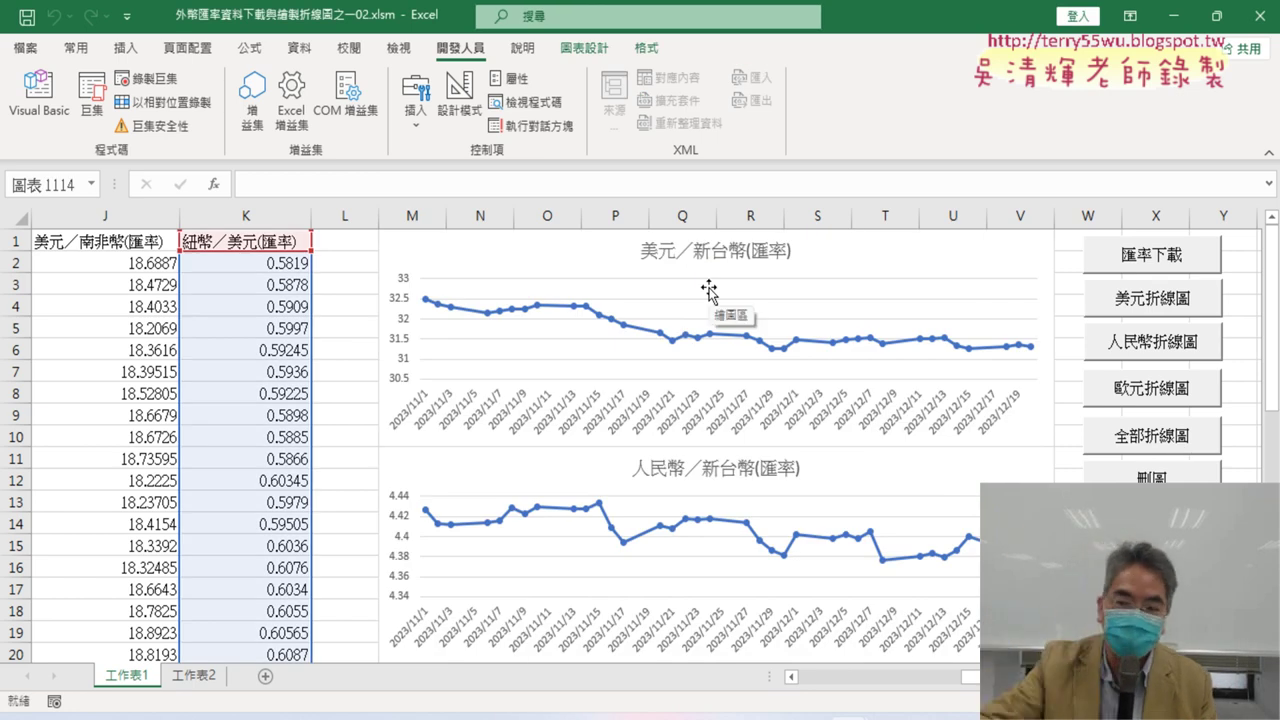
{"action": "left_click", "coordinate": [1150, 478]}
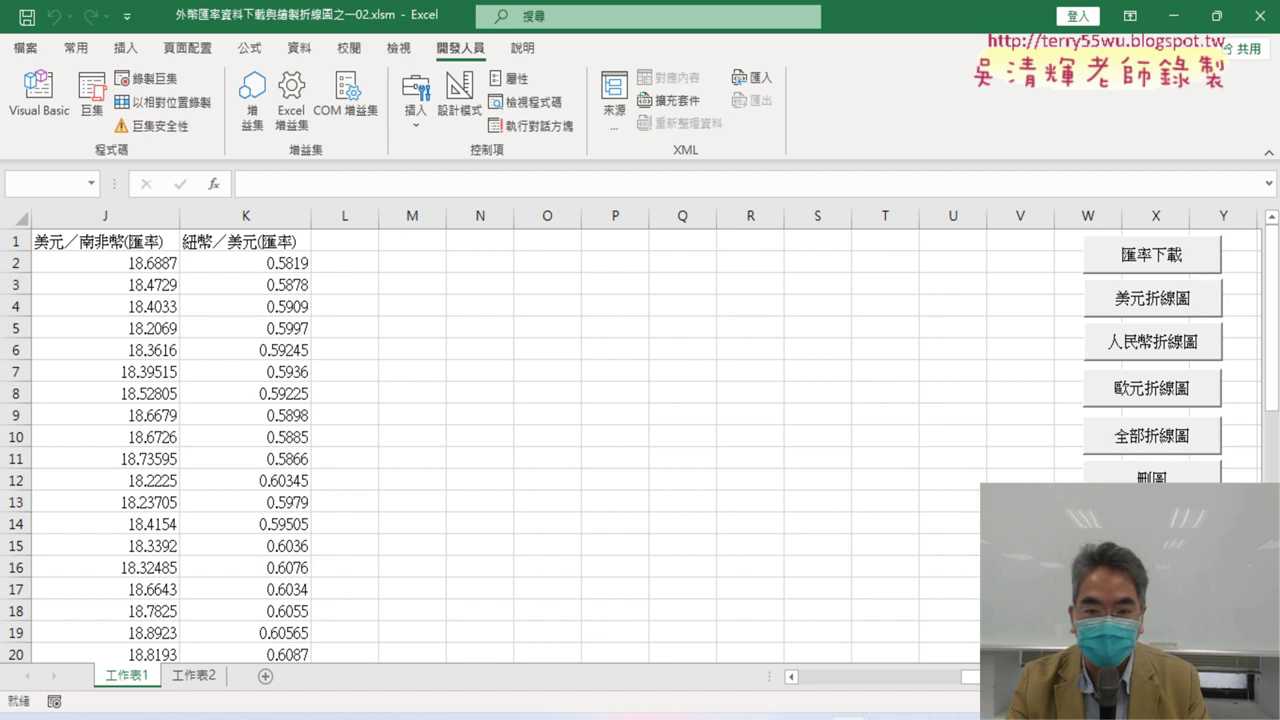
{"action": "left_click", "coordinate": [1150, 435]}
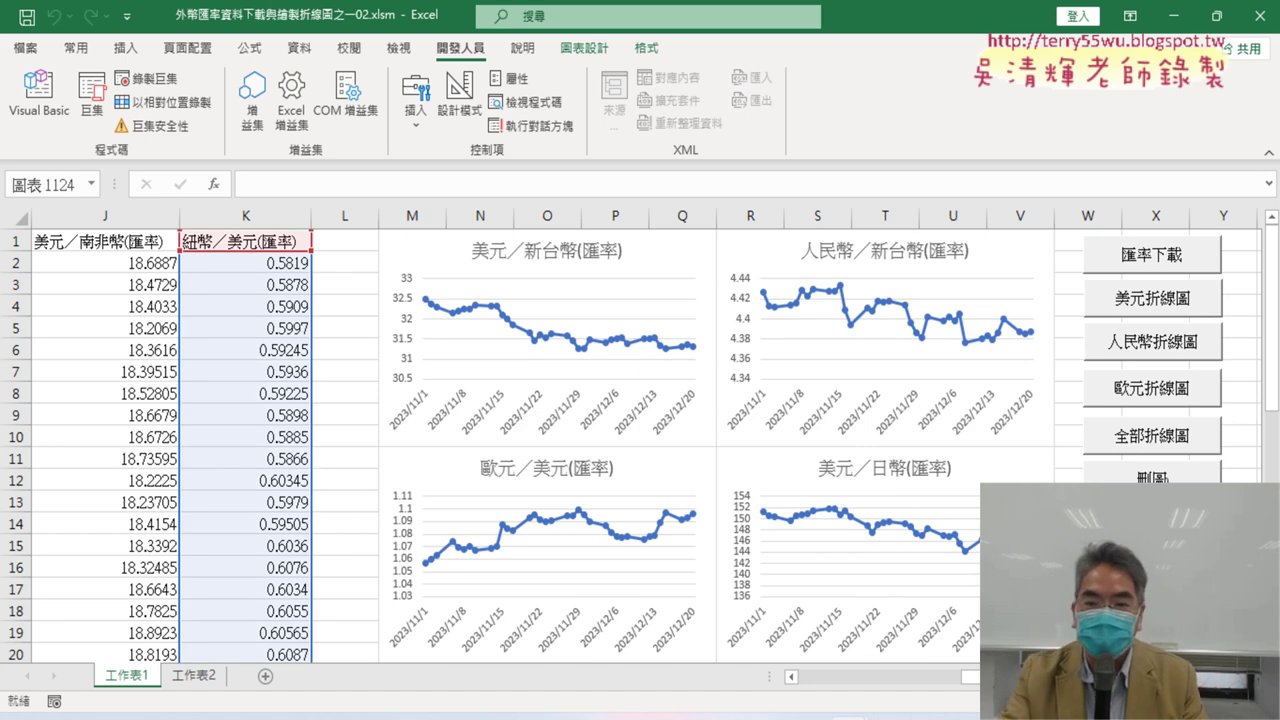
{"action": "left_click", "coordinate": [1152, 472]}
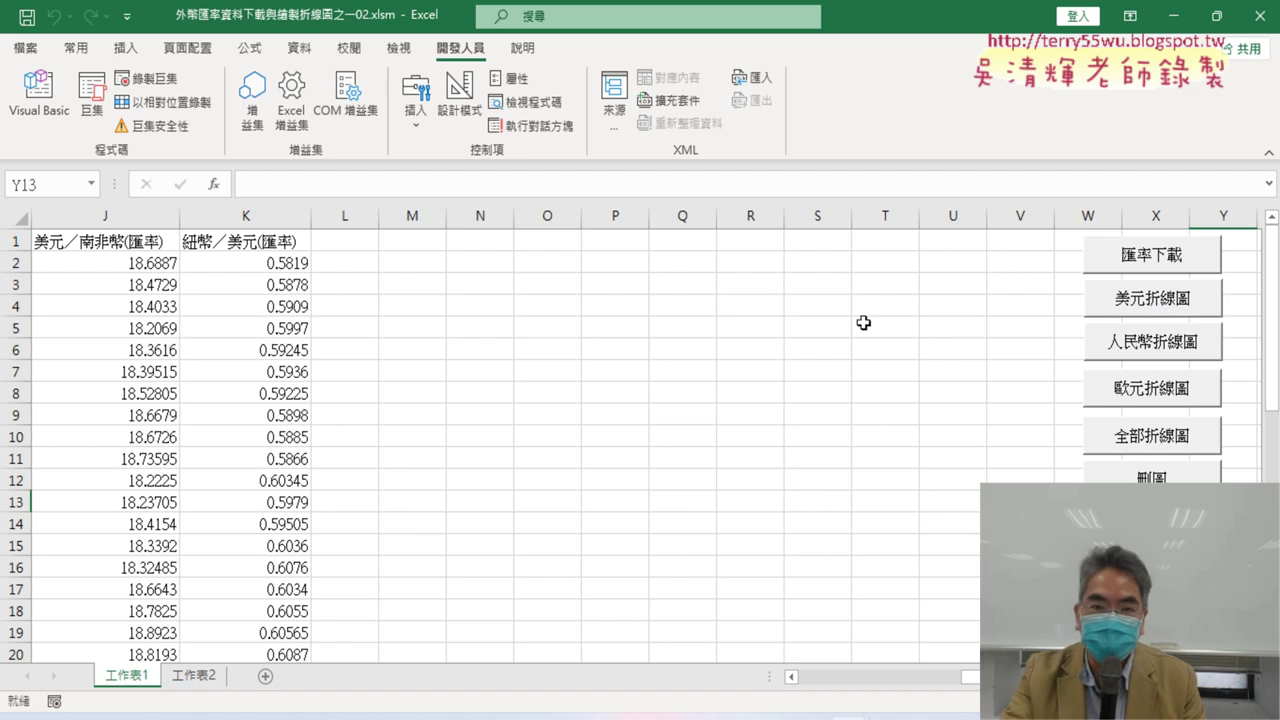
Open the 美元折線圖 button's macro code and delete the 美元折線圖2 macro.
{"action": "right_click", "coordinate": [1160, 312]}
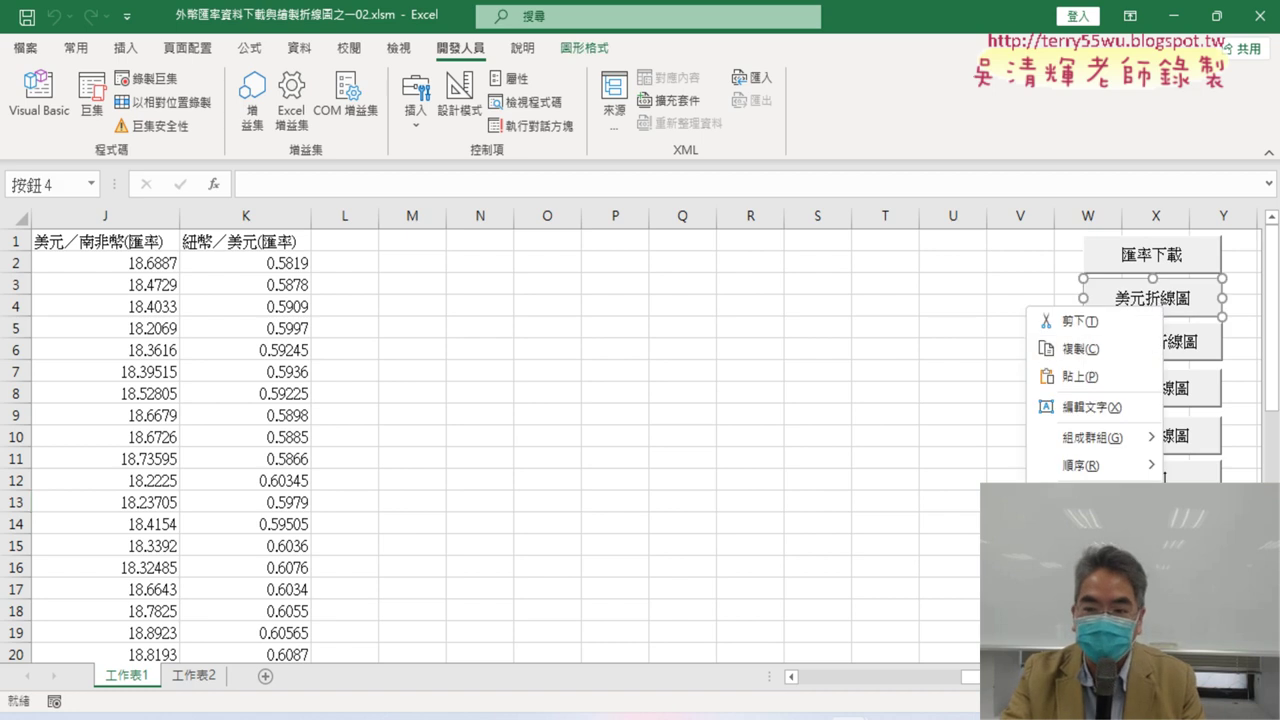
{"action": "left_click", "coordinate": [1090, 495]}
{"action": "left_click", "coordinate": [1230, 355]}
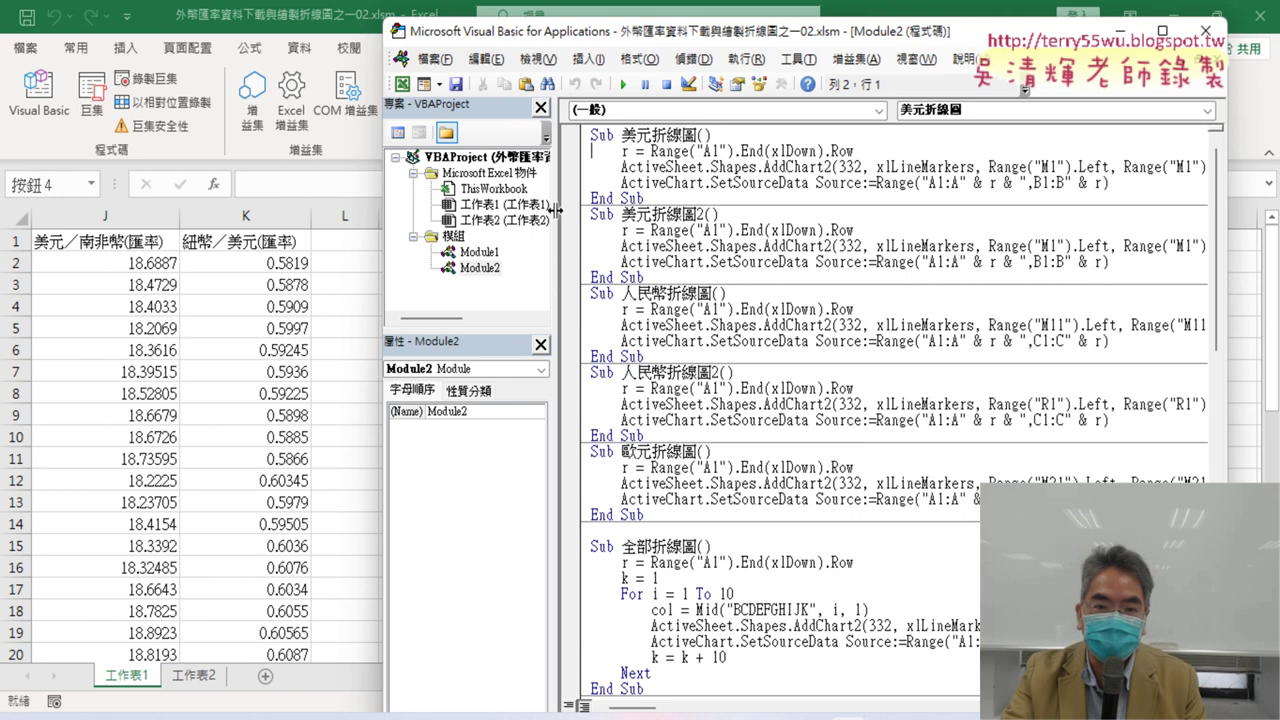
{"action": "left_click_drag", "start_coordinate": [555, 210], "coordinate": [490, 210]}
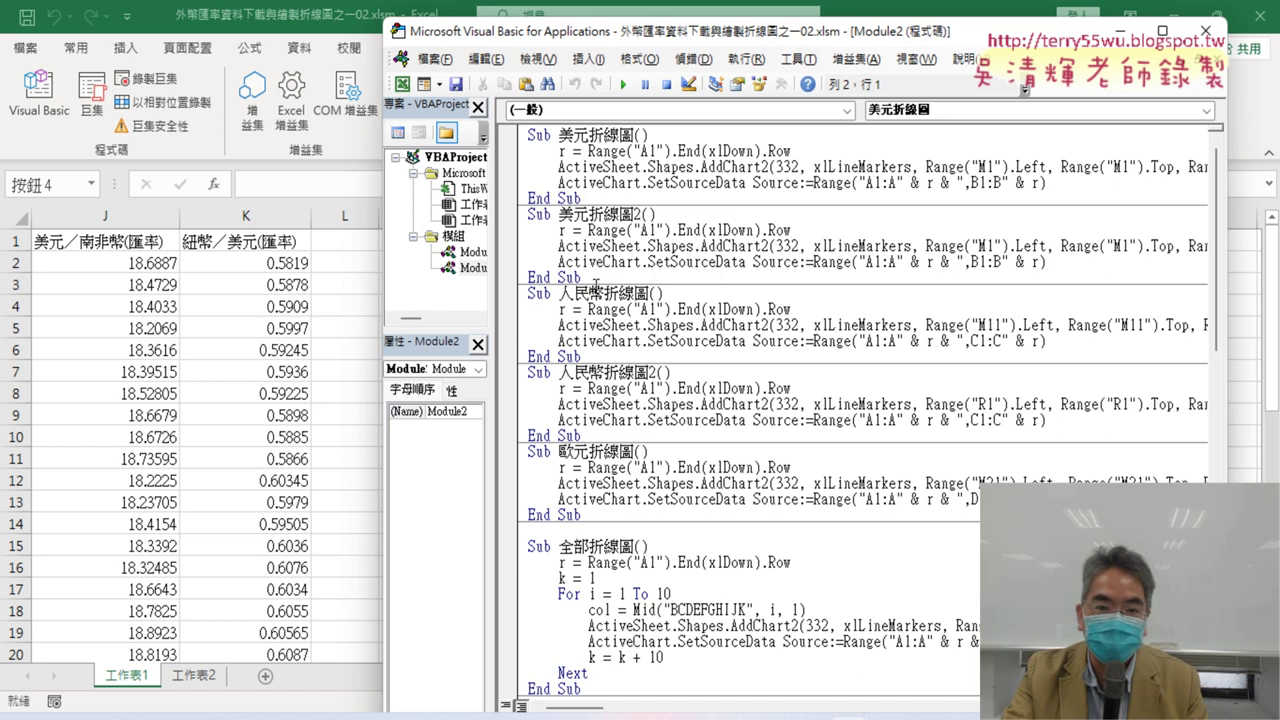
{"action": "left_click_drag", "start_coordinate": [610, 262], "coordinate": [520, 222]}
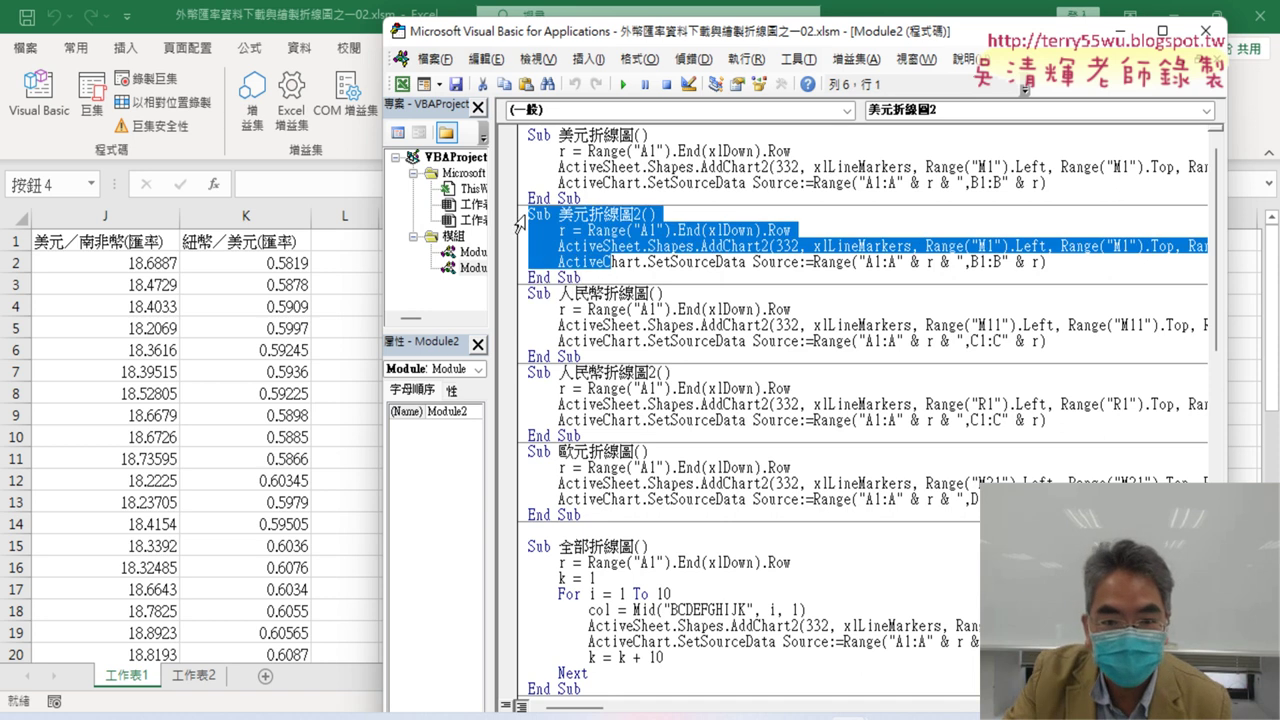
{"action": "left_click_drag", "start_coordinate": [580, 278], "coordinate": [522, 214]}
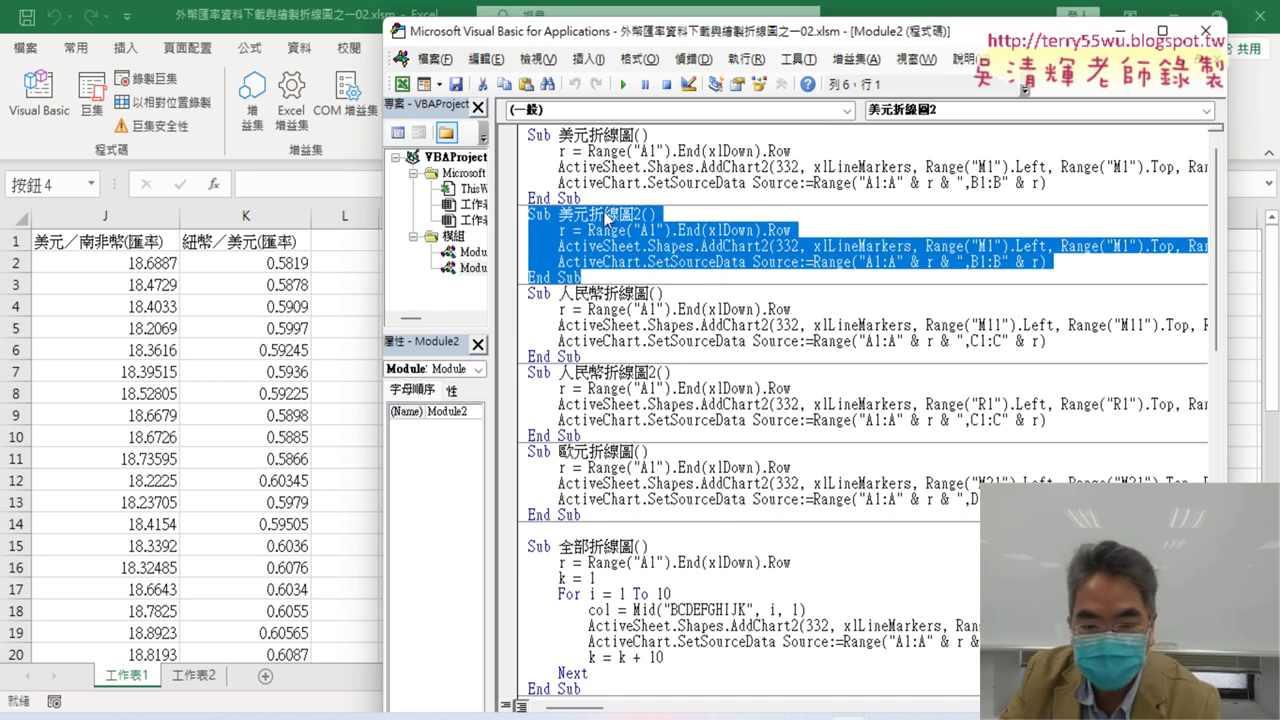
{"action": "key", "text": "Delete"}
Delete the 人民幣折線圖2 and 全部折線圖2 macros and close the VBA editor.
{"action": "left_click_drag", "start_coordinate": [621, 374], "coordinate": [522, 309]}
{"action": "key", "text": "Delete"}
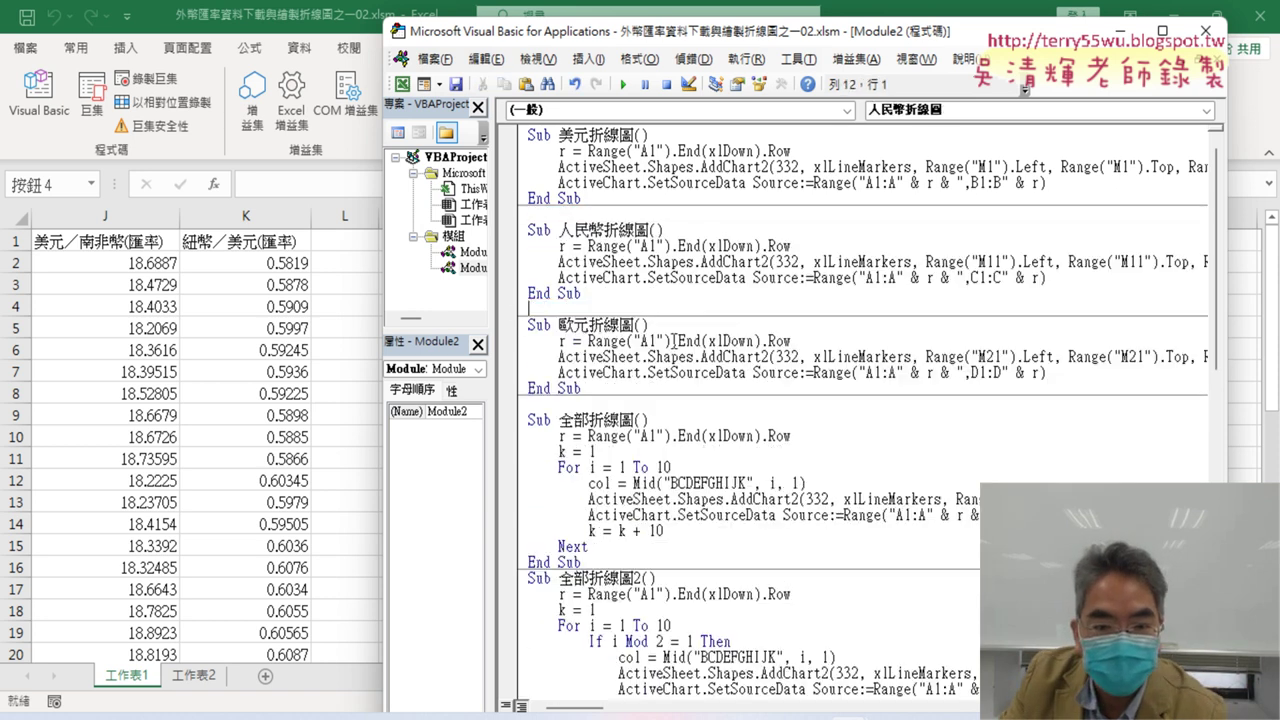
{"action": "scroll", "coordinate": [645, 477], "scroll_direction": "down", "scroll_amount": 3}
{"action": "scroll", "coordinate": [645, 477], "scroll_direction": "down", "scroll_amount": 2}
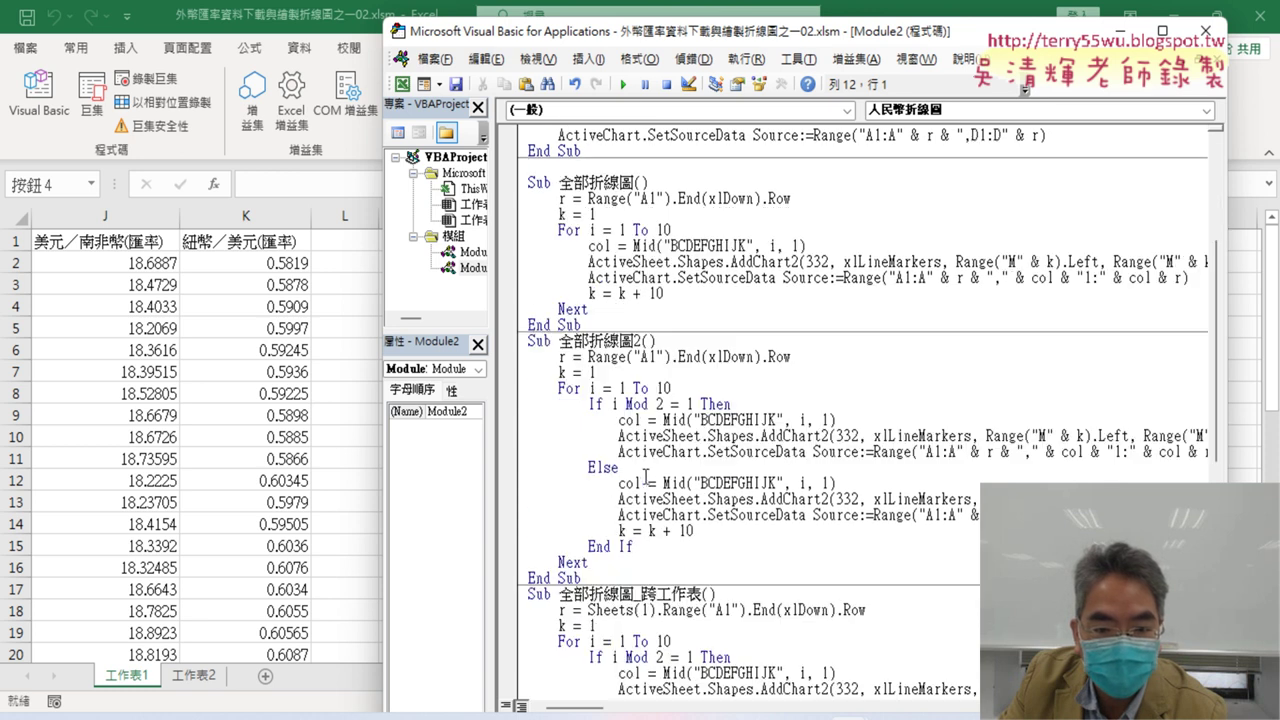
{"action": "left_click_drag", "start_coordinate": [594, 578], "coordinate": [520, 341]}
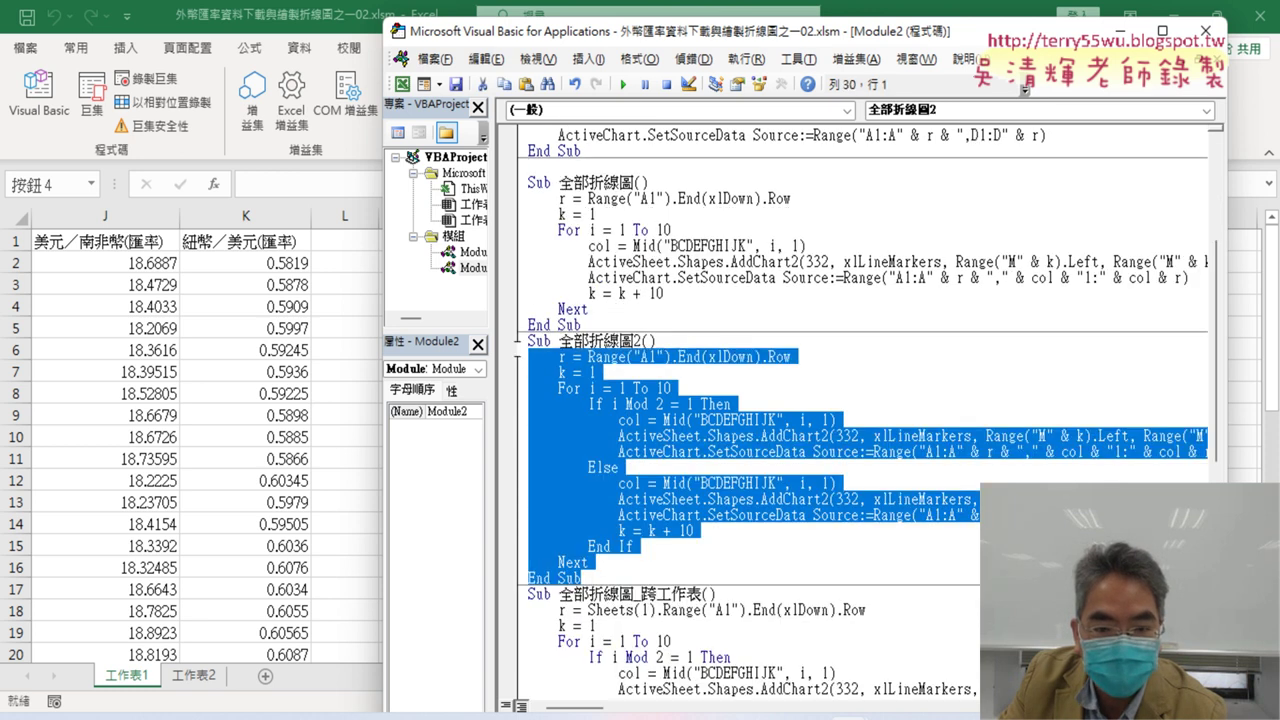
{"action": "key", "text": "Delete"}
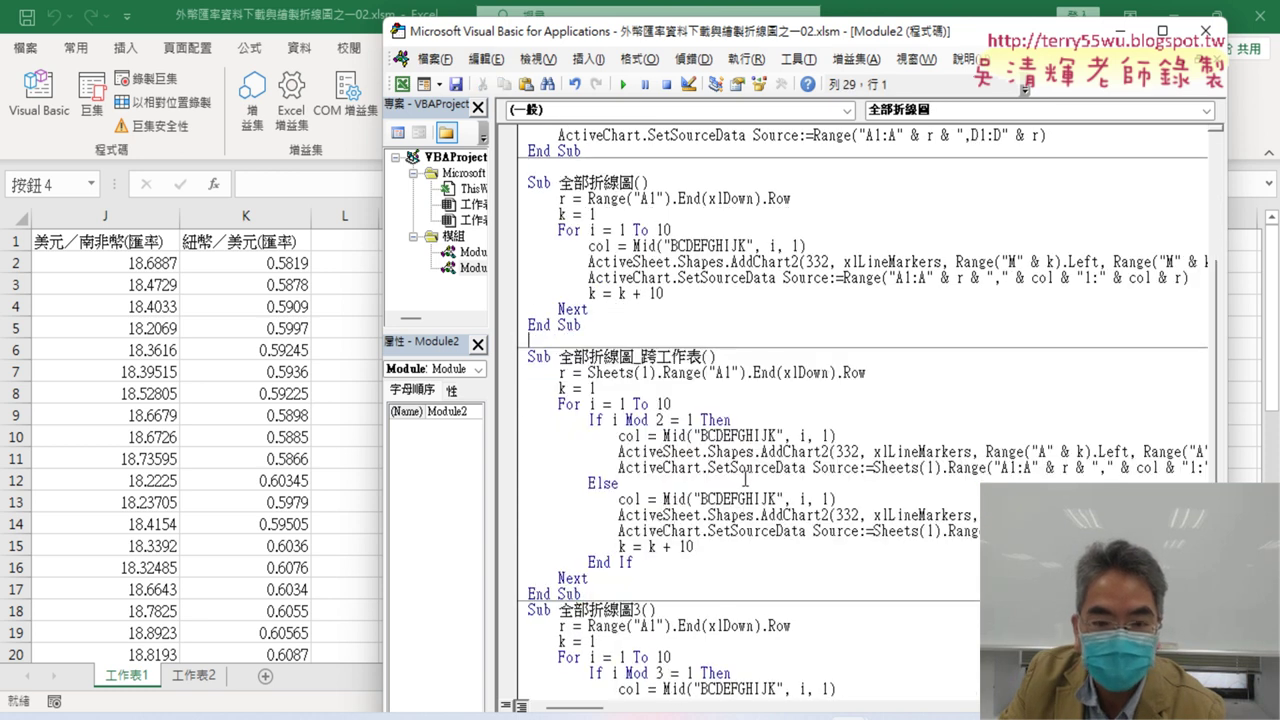
{"action": "scroll", "coordinate": [744, 480], "scroll_direction": "up", "scroll_amount": 5}
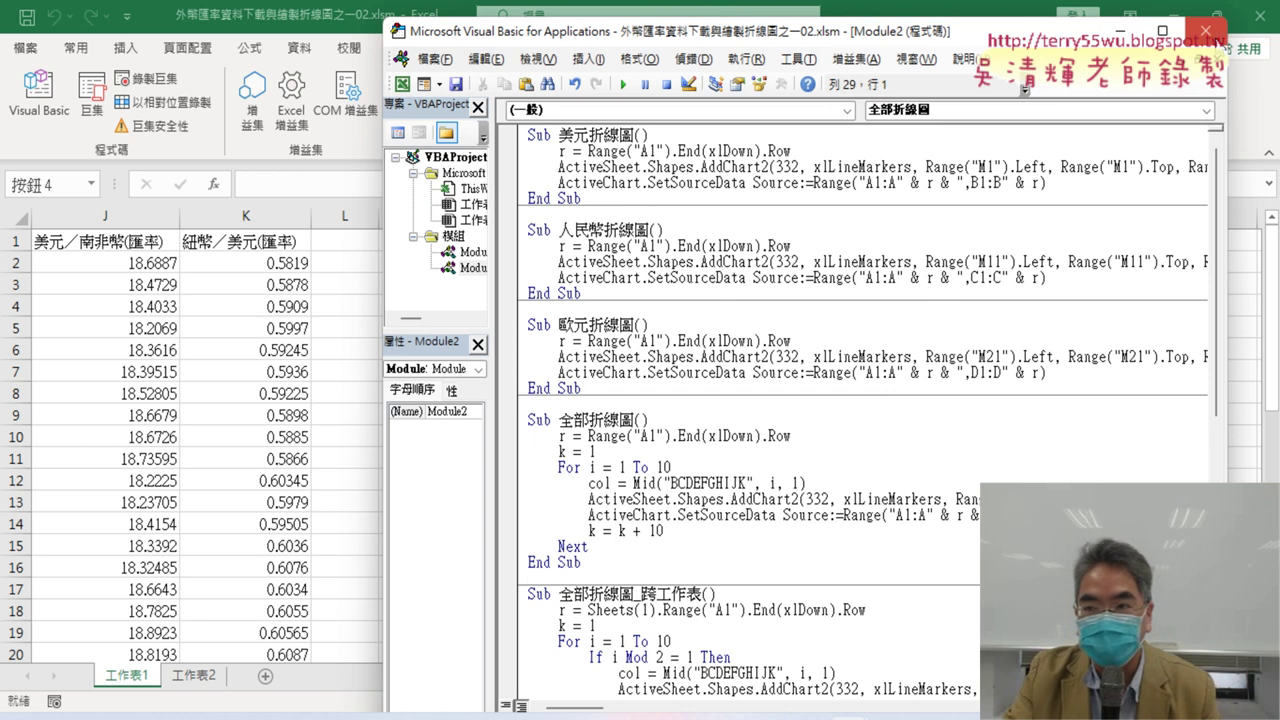
{"action": "left_click", "coordinate": [1208, 32]}
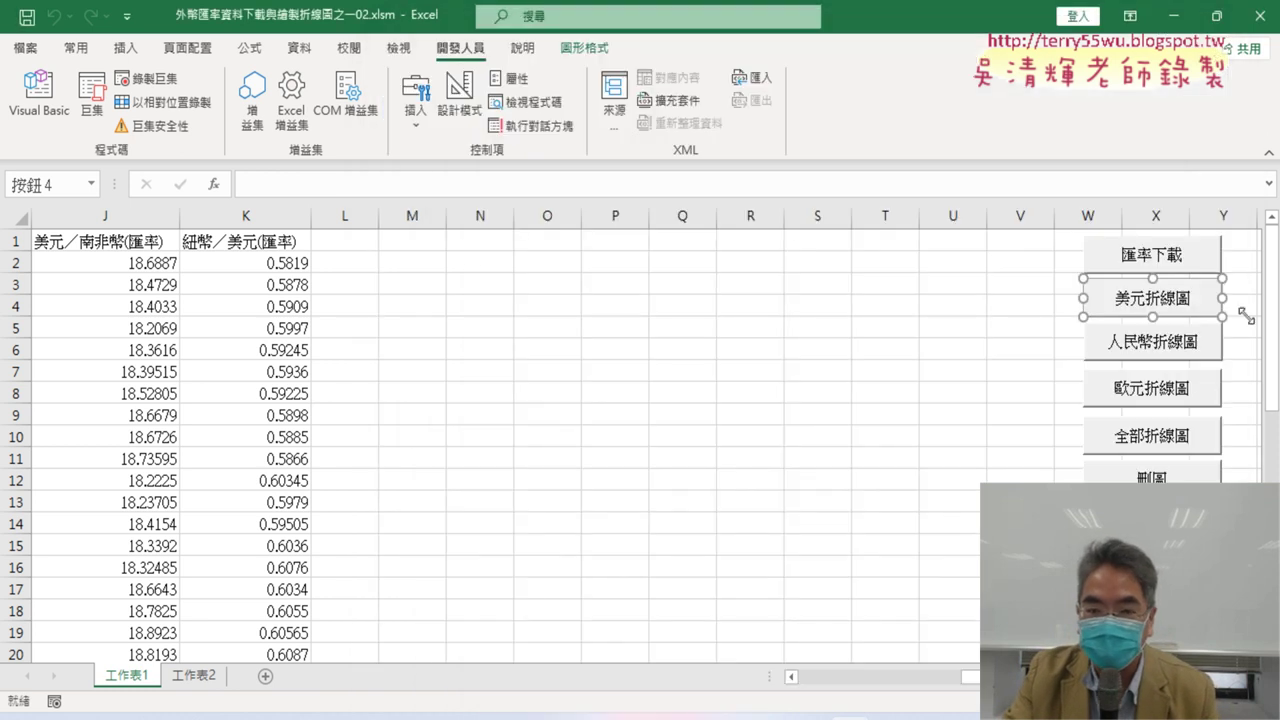
Open the 美元折線圖 macro code and copy the whole Sub.
{"action": "right_click", "coordinate": [1185, 297]}
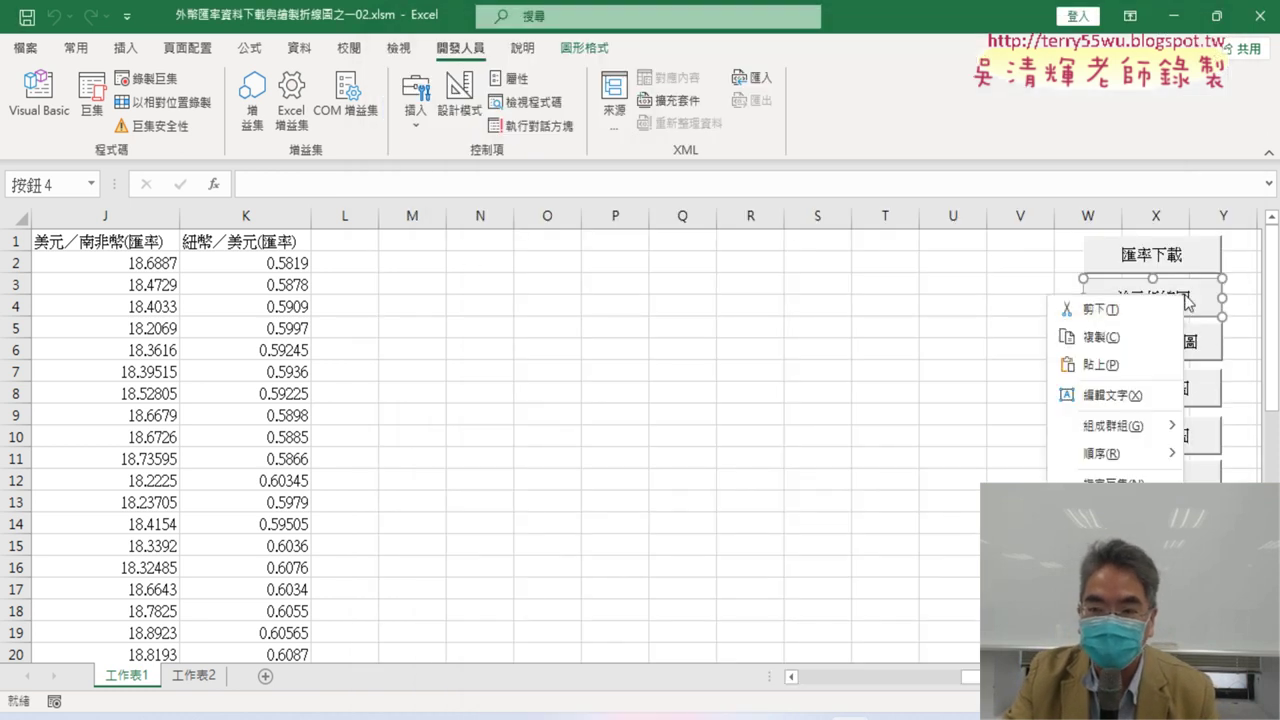
{"action": "left_click", "coordinate": [1115, 482]}
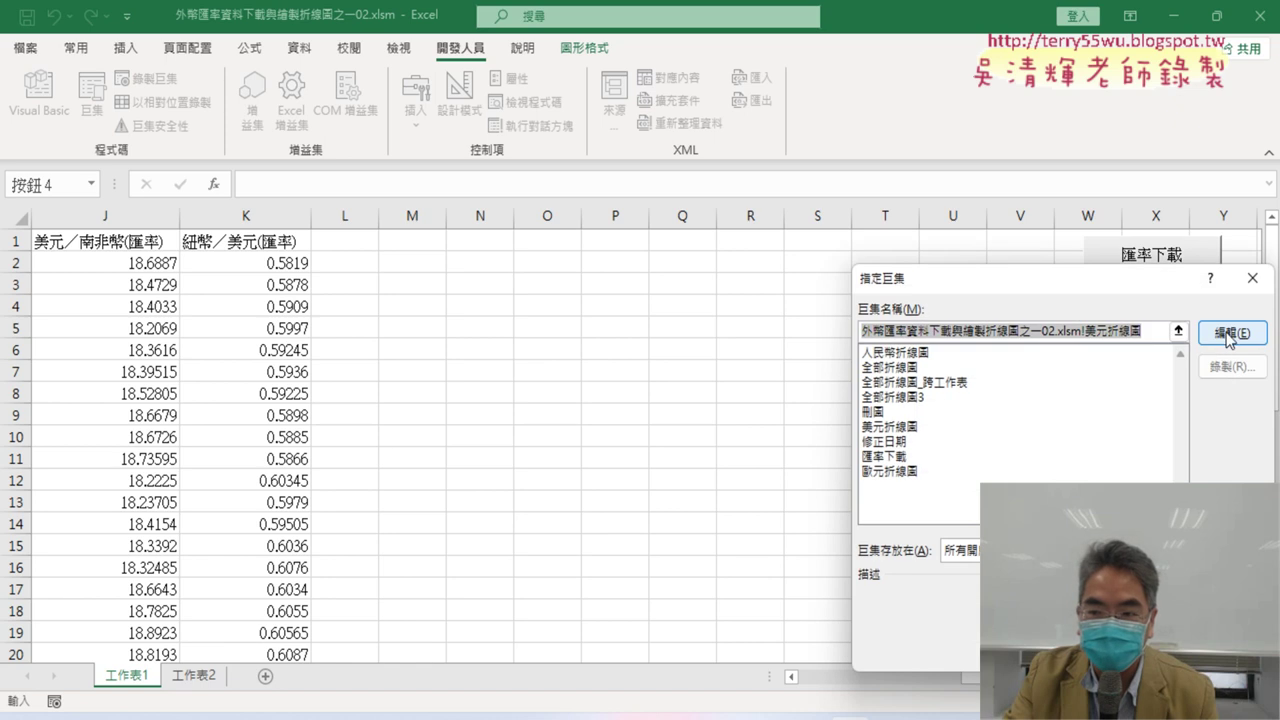
{"action": "left_click", "coordinate": [1228, 334]}
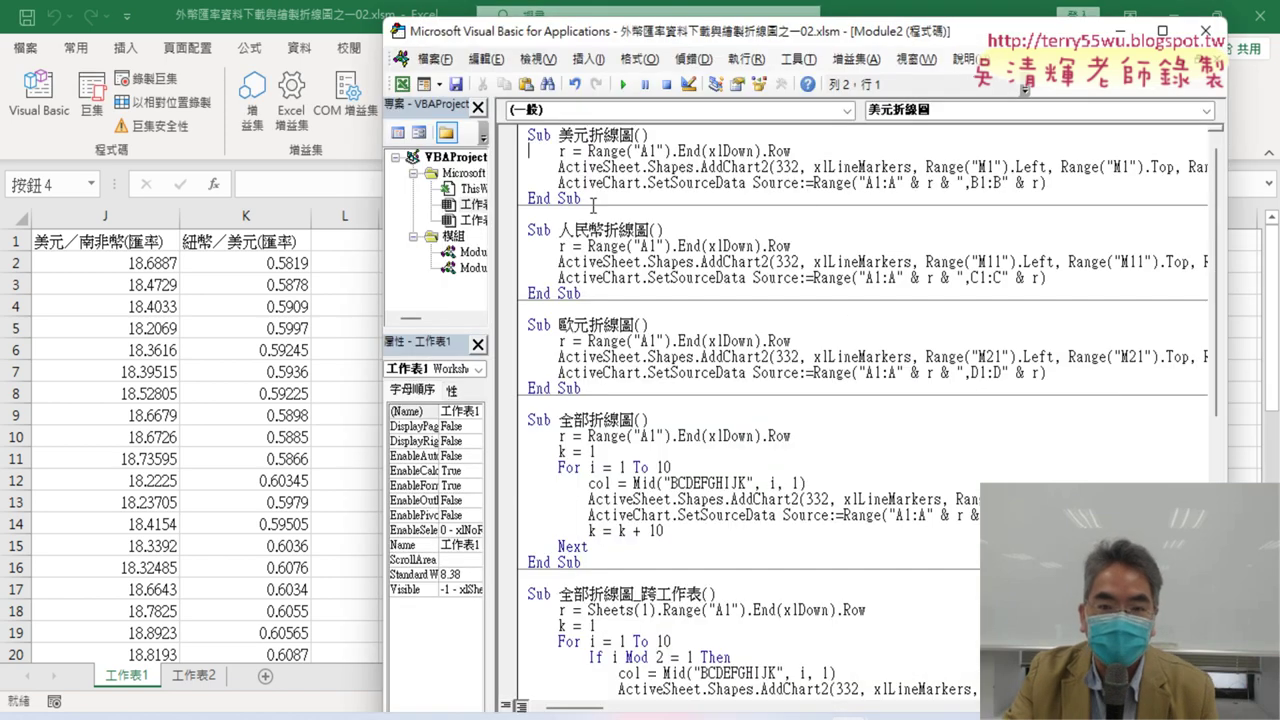
{"action": "left_click_drag", "start_coordinate": [593, 203], "coordinate": [521, 133]}
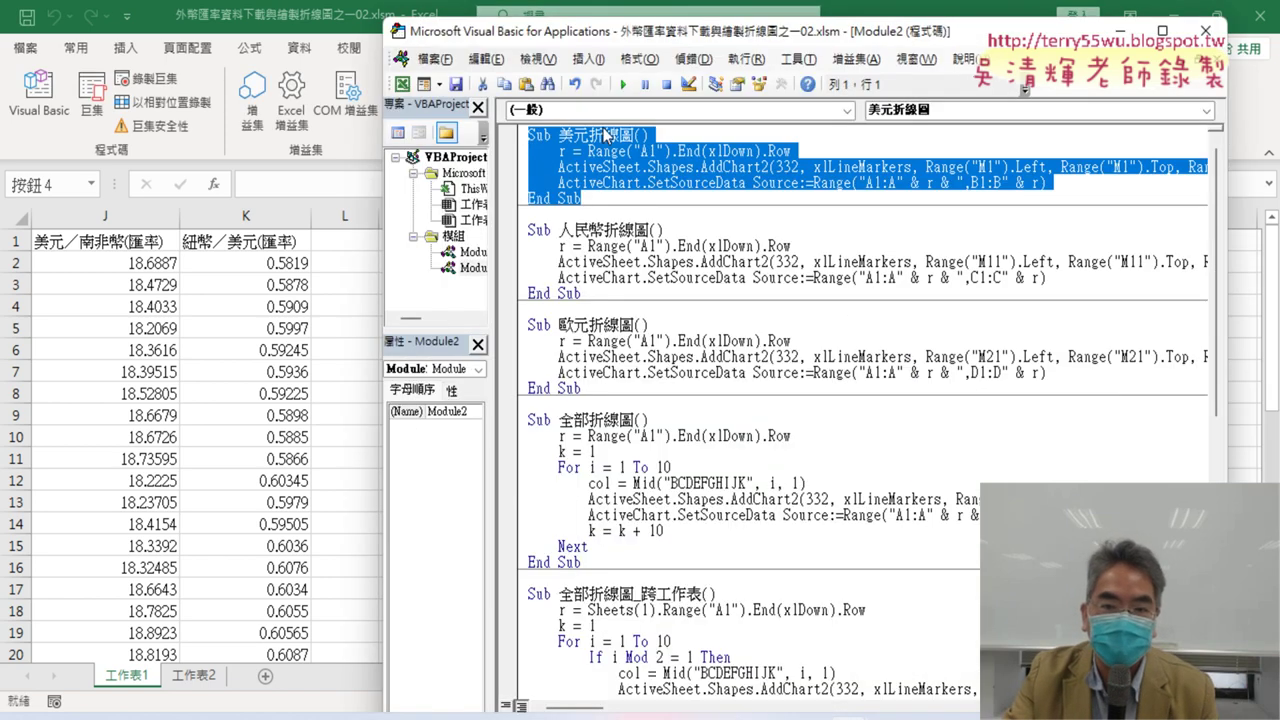
{"action": "right_click", "coordinate": [609, 142]}
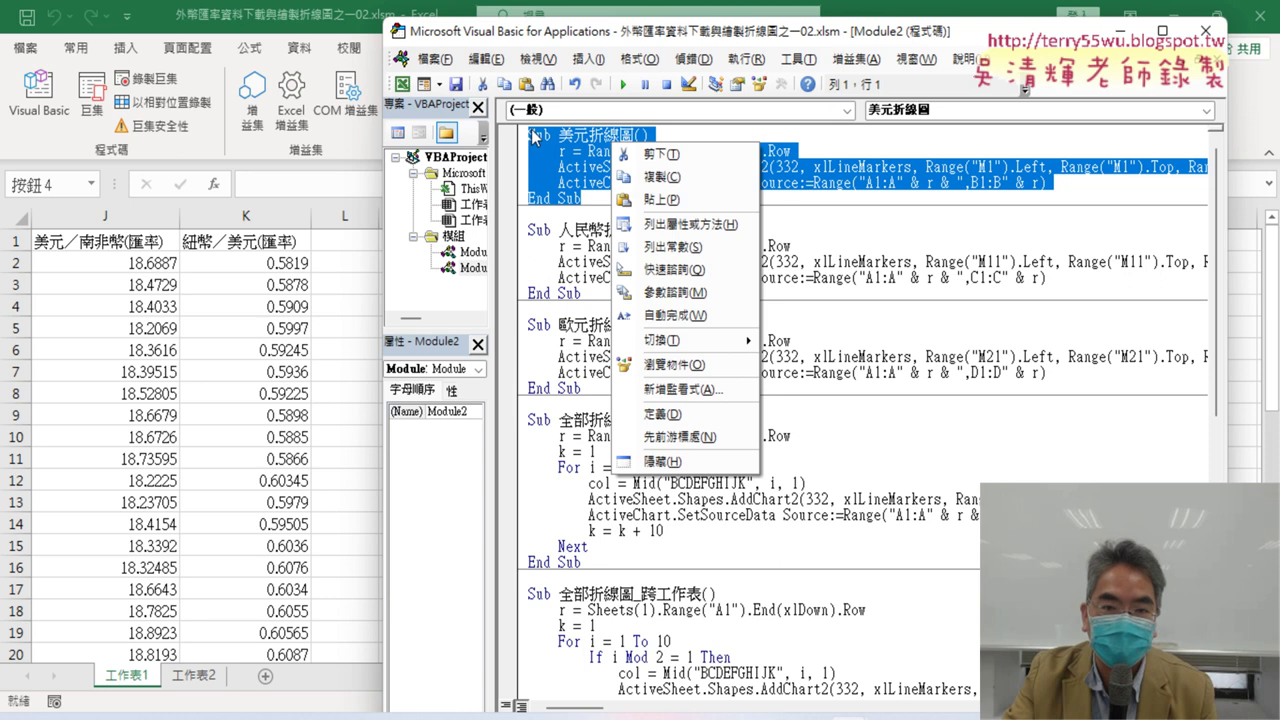
{"action": "left_click", "coordinate": [668, 177]}
Paste the copy below the original and rename it 美元折線圖2.
{"action": "left_click", "coordinate": [555, 218]}
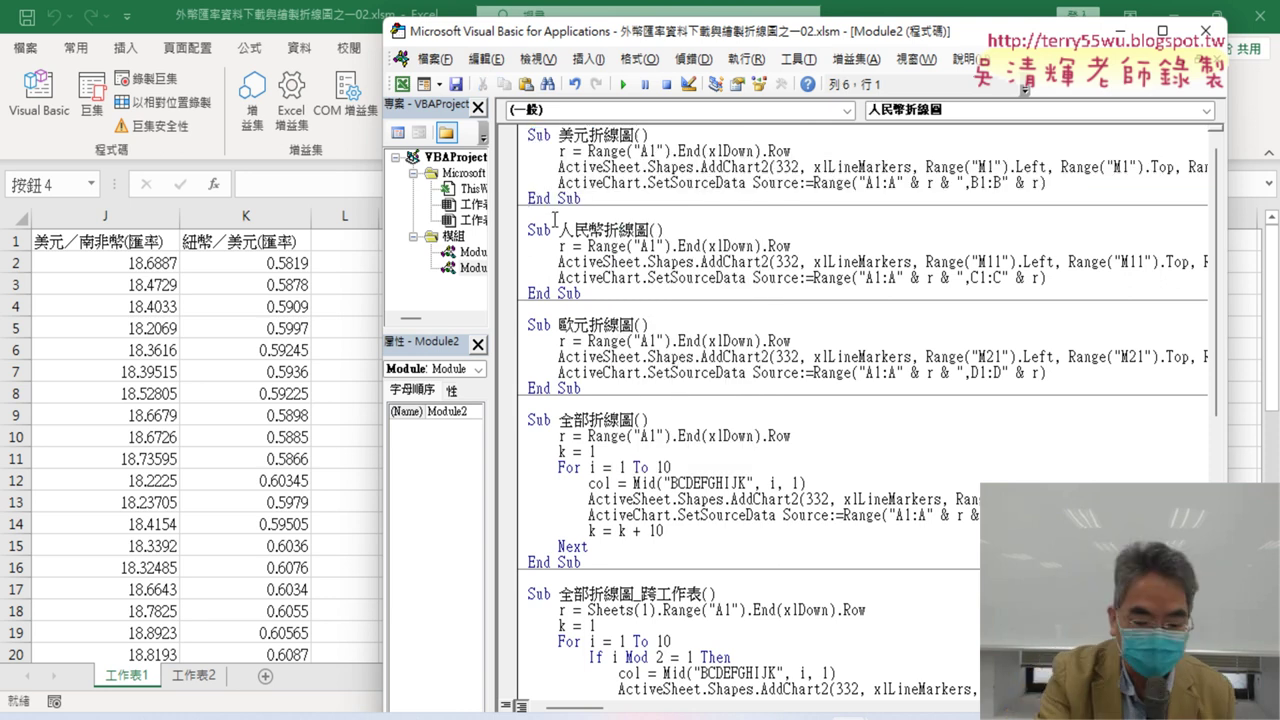
{"action": "key", "text": "ctrl+v"}
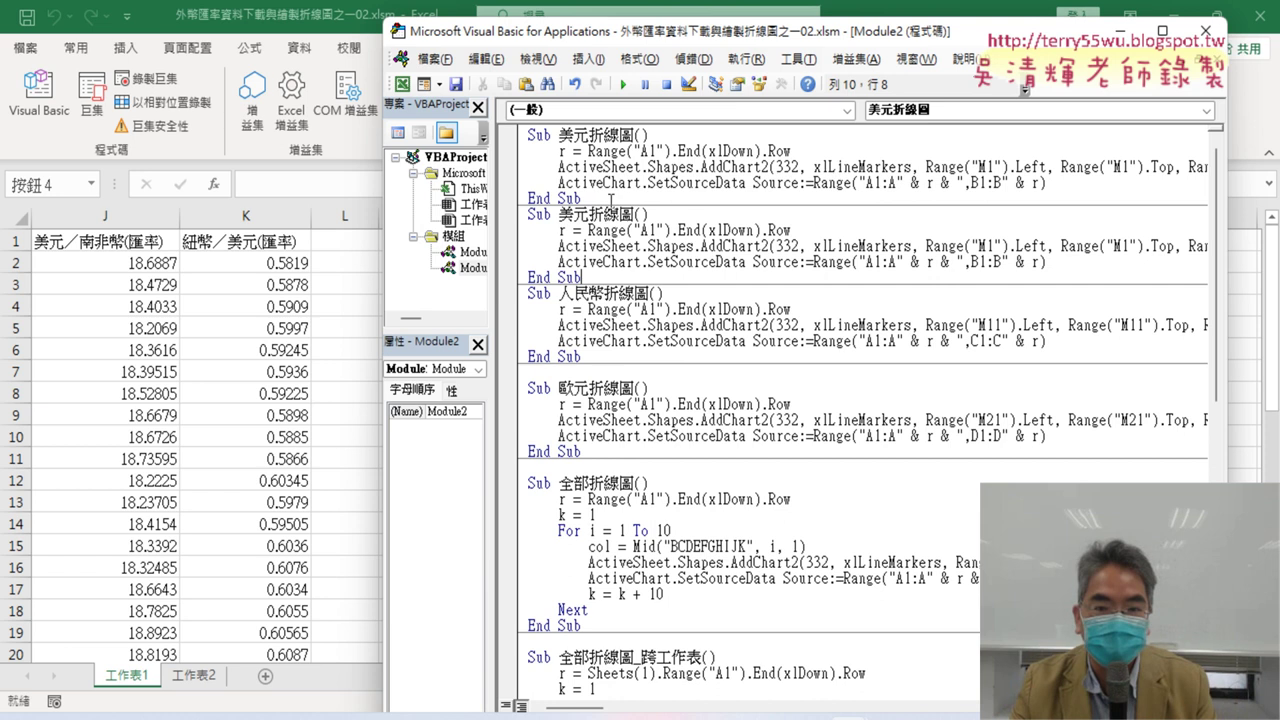
{"action": "left_click", "coordinate": [634, 214]}
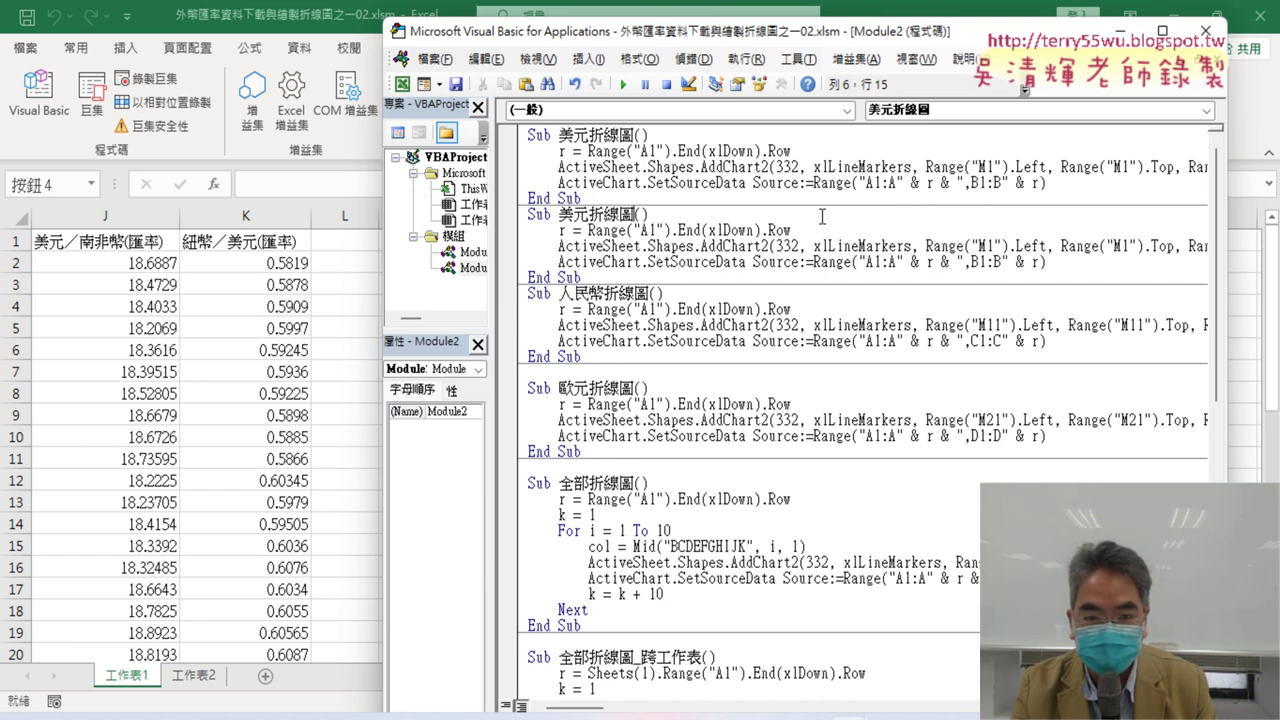
{"action": "type", "text": "2"}
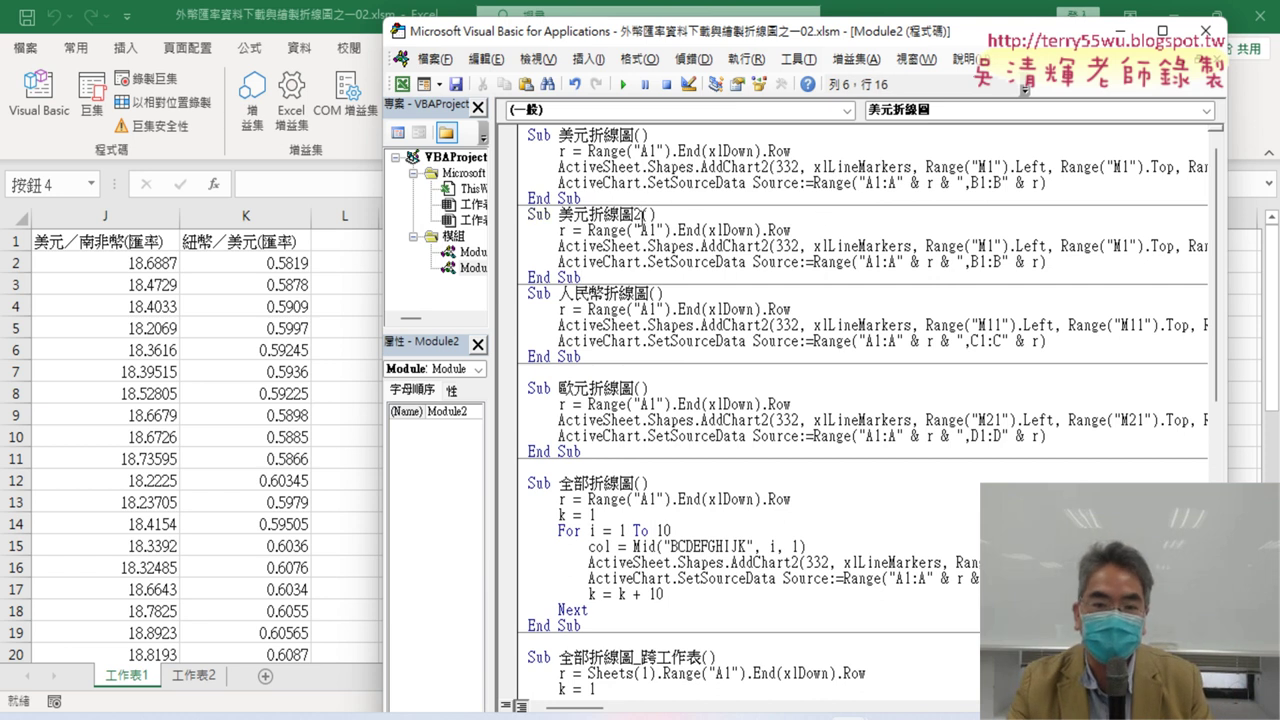
{"action": "left_click_drag", "start_coordinate": [641, 214], "coordinate": [558, 214]}
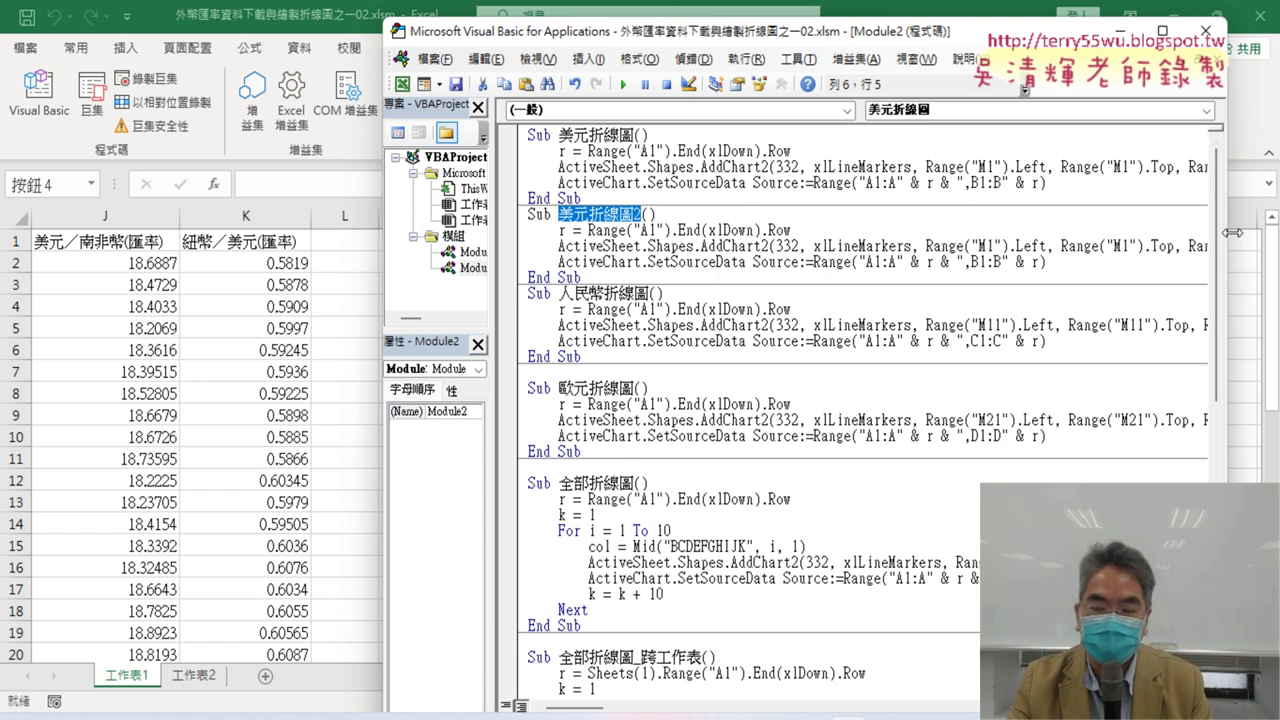
{"action": "left_click_drag", "start_coordinate": [1226, 232], "coordinate": [1080, 238]}
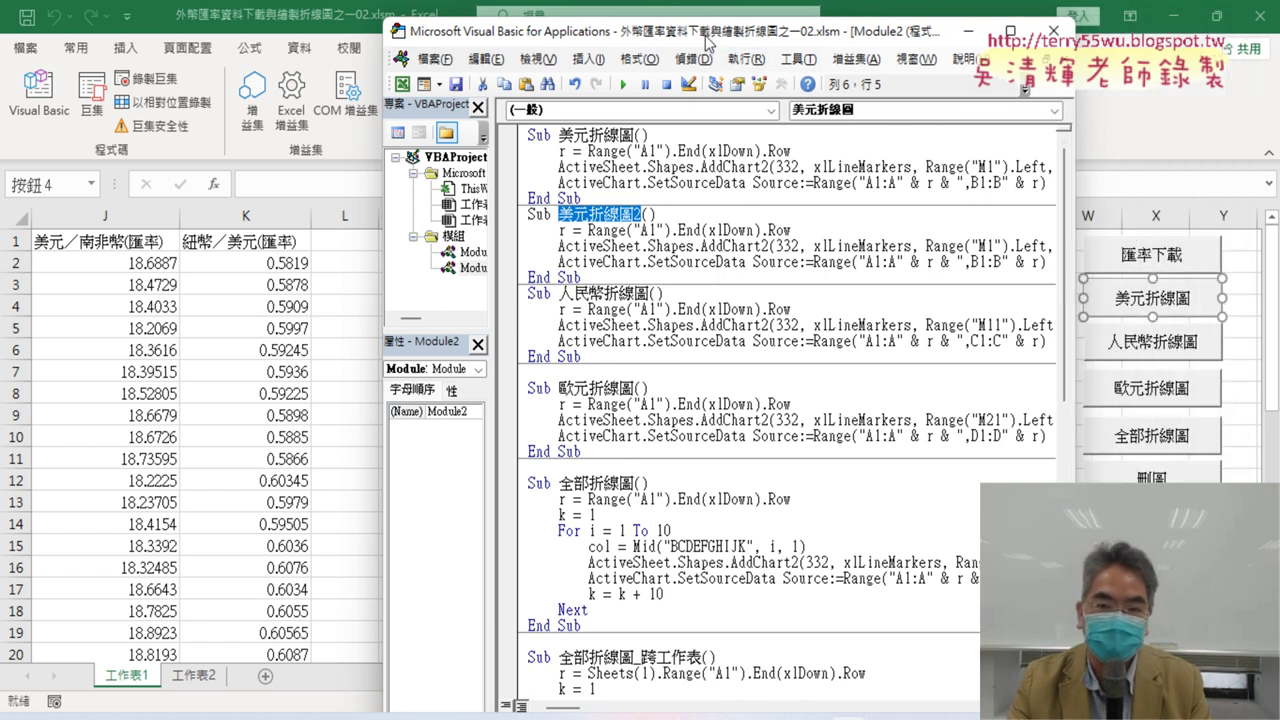
Widen the editor and inspect the chart's Range("M1") Left, Top and Width expressions.
{"action": "mouse_move", "coordinate": [706, 40]}
{"action": "left_mouse_down"}
{"action": "mouse_move", "coordinate": [896, 47]}
{"action": "mouse_move", "coordinate": [557, 20]}
{"action": "mouse_move", "coordinate": [437, 25]}
{"action": "left_mouse_up"}
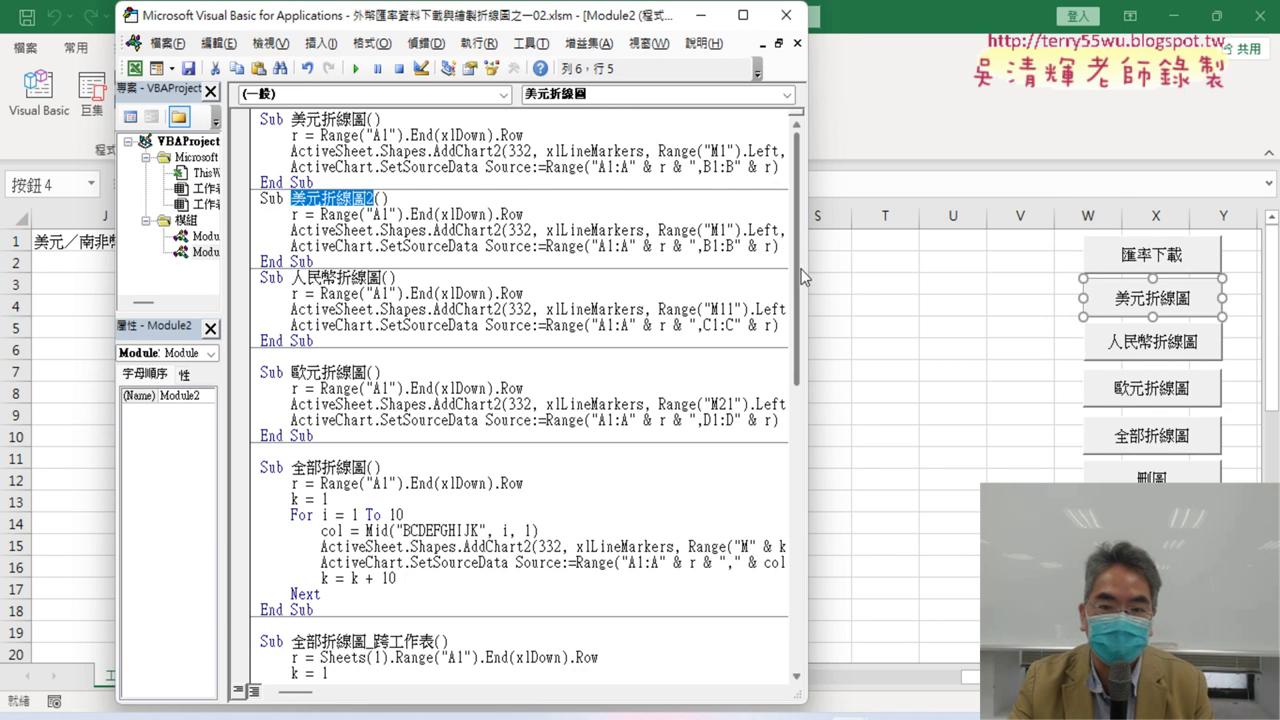
{"action": "left_click_drag", "start_coordinate": [806, 272], "coordinate": [1247, 287]}
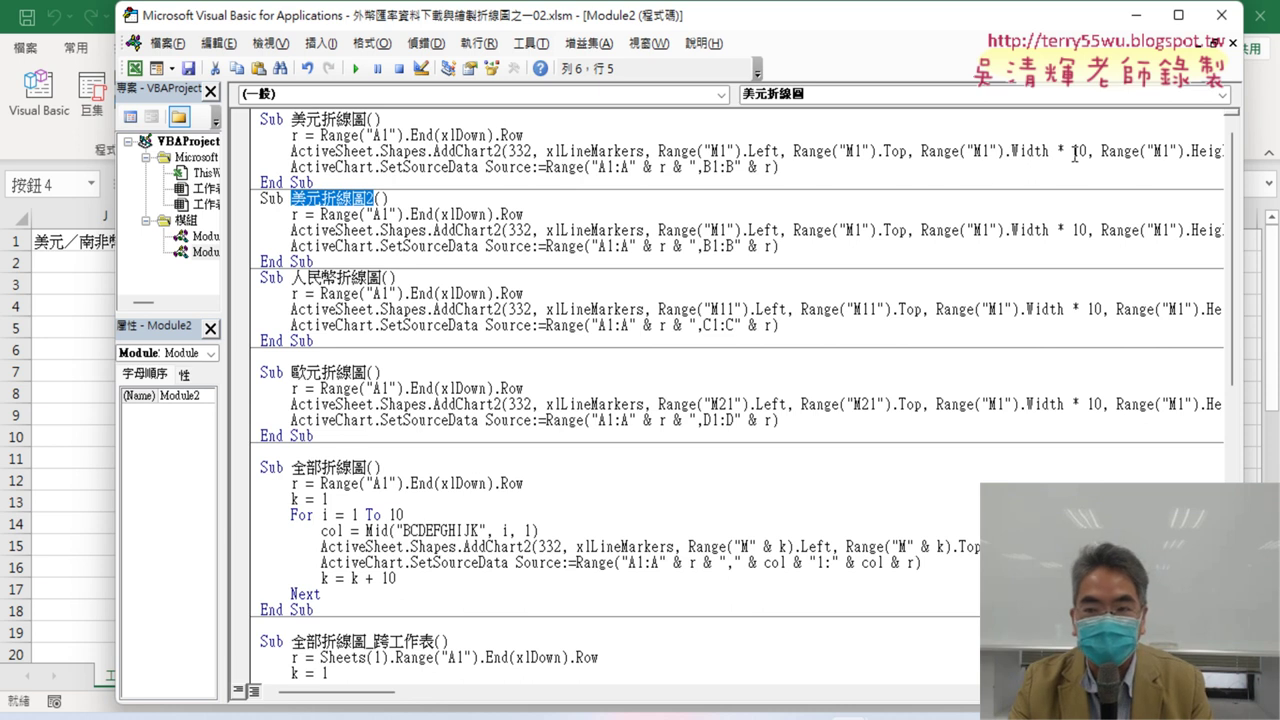
{"action": "left_click_drag", "start_coordinate": [922, 230], "coordinate": [1036, 238]}
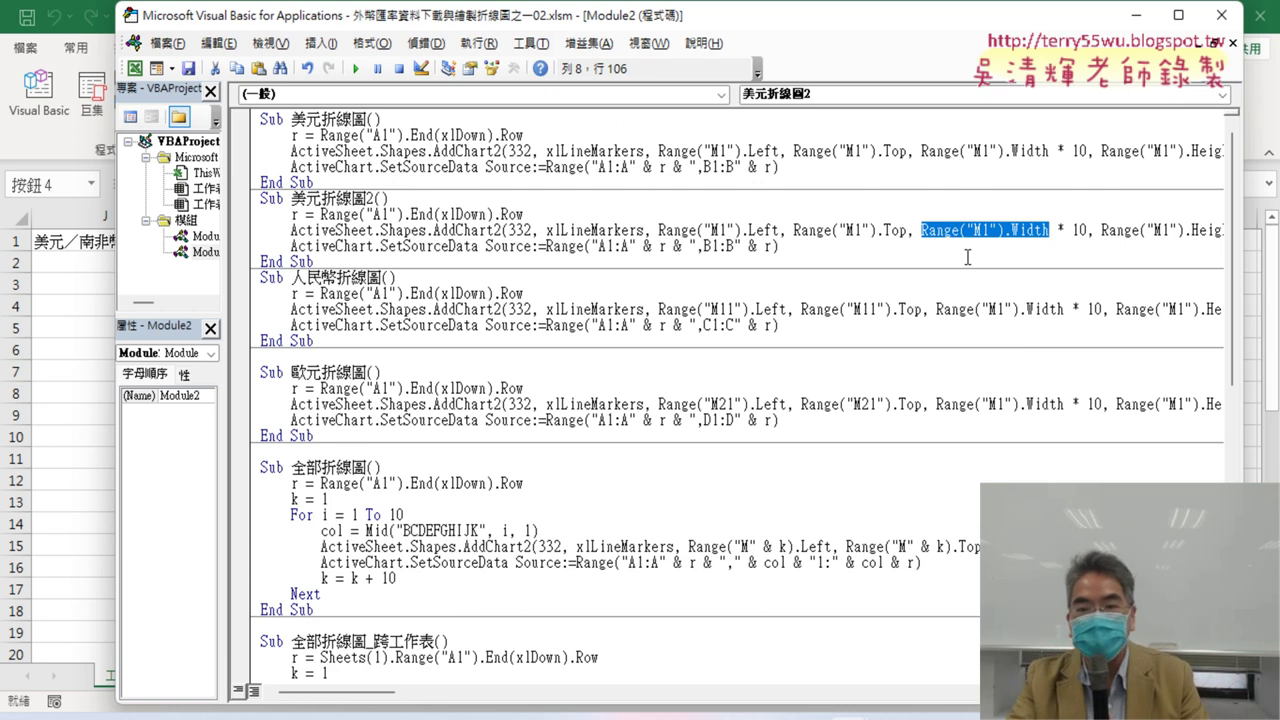
{"action": "left_click_drag", "start_coordinate": [658, 230], "coordinate": [790, 232]}
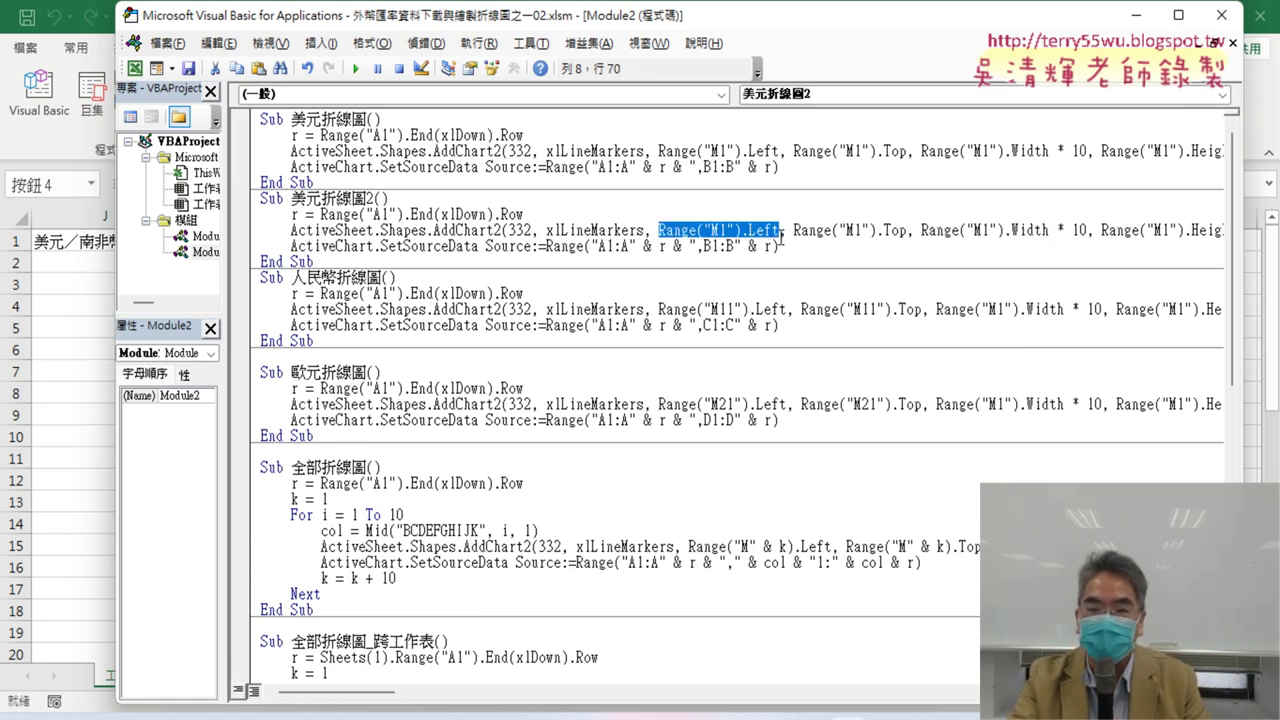
{"action": "left_click_drag", "start_coordinate": [794, 231], "coordinate": [1089, 231]}
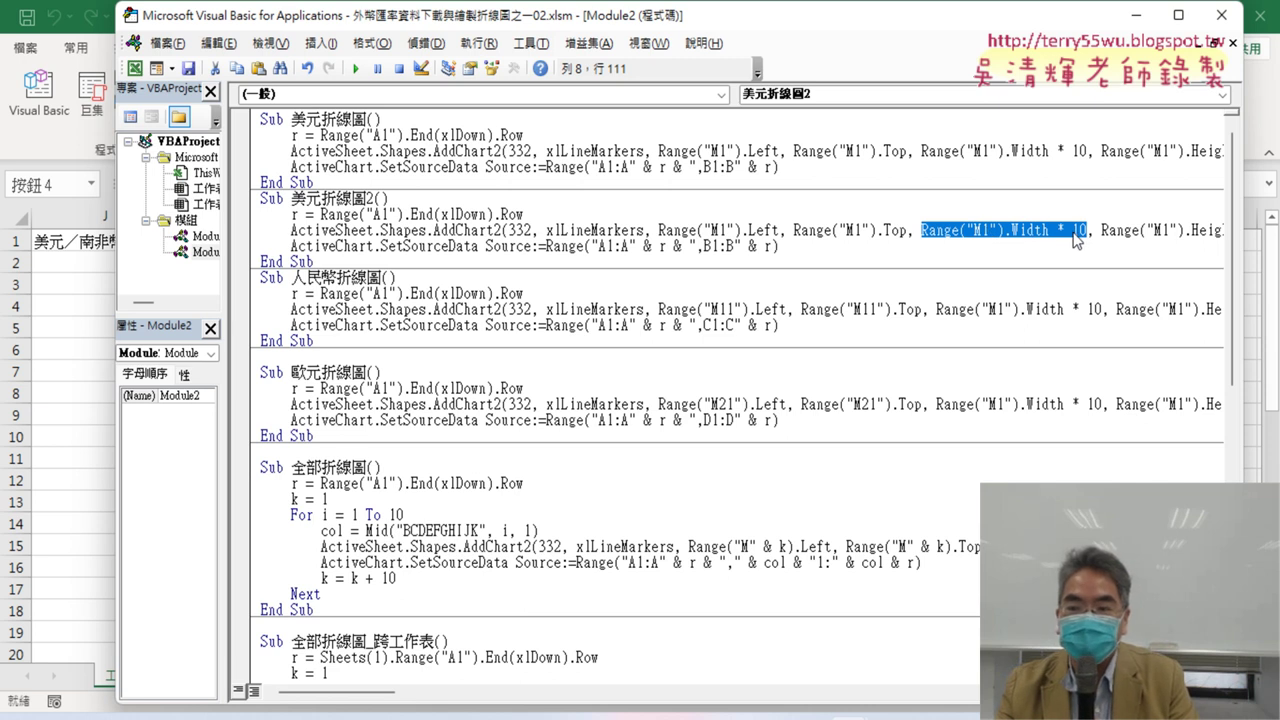
Change 美元折線圖2's width multiplier from Range("M1").Width * 10 to * 5.
{"action": "left_click", "coordinate": [1073, 232]}
{"action": "double_click", "coordinate": [1073, 230]}
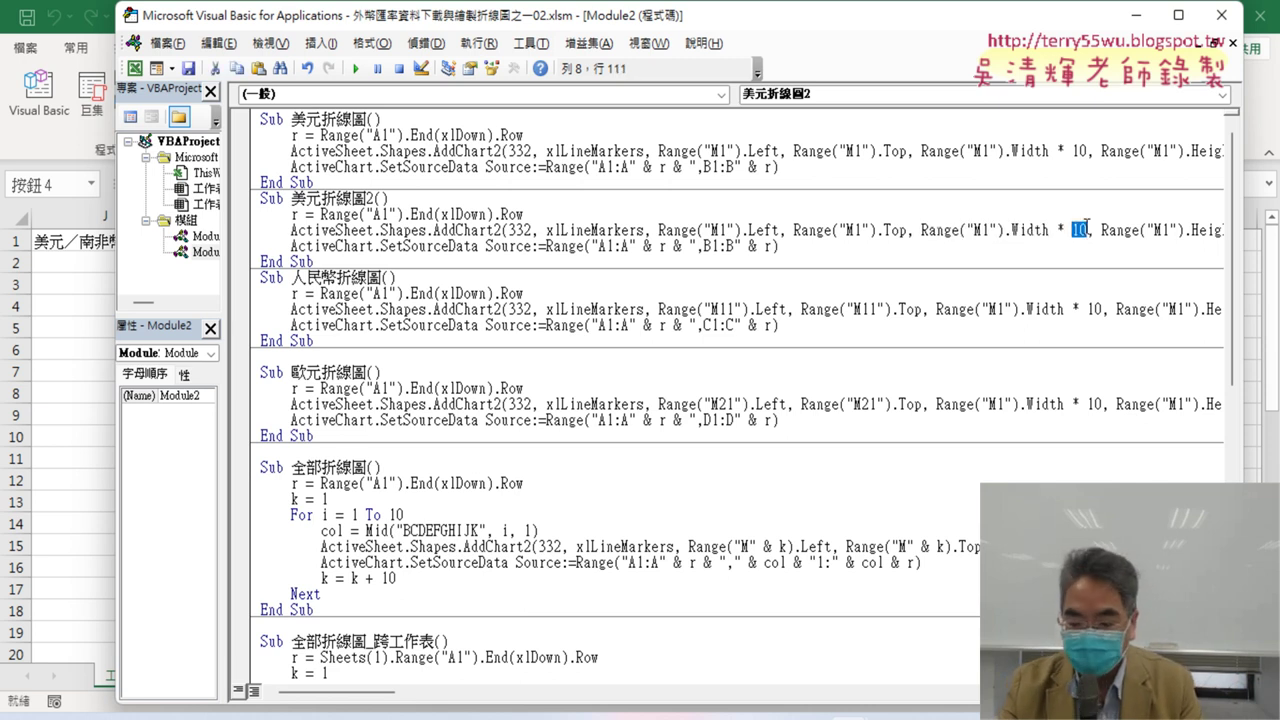
{"action": "type", "text": "5"}
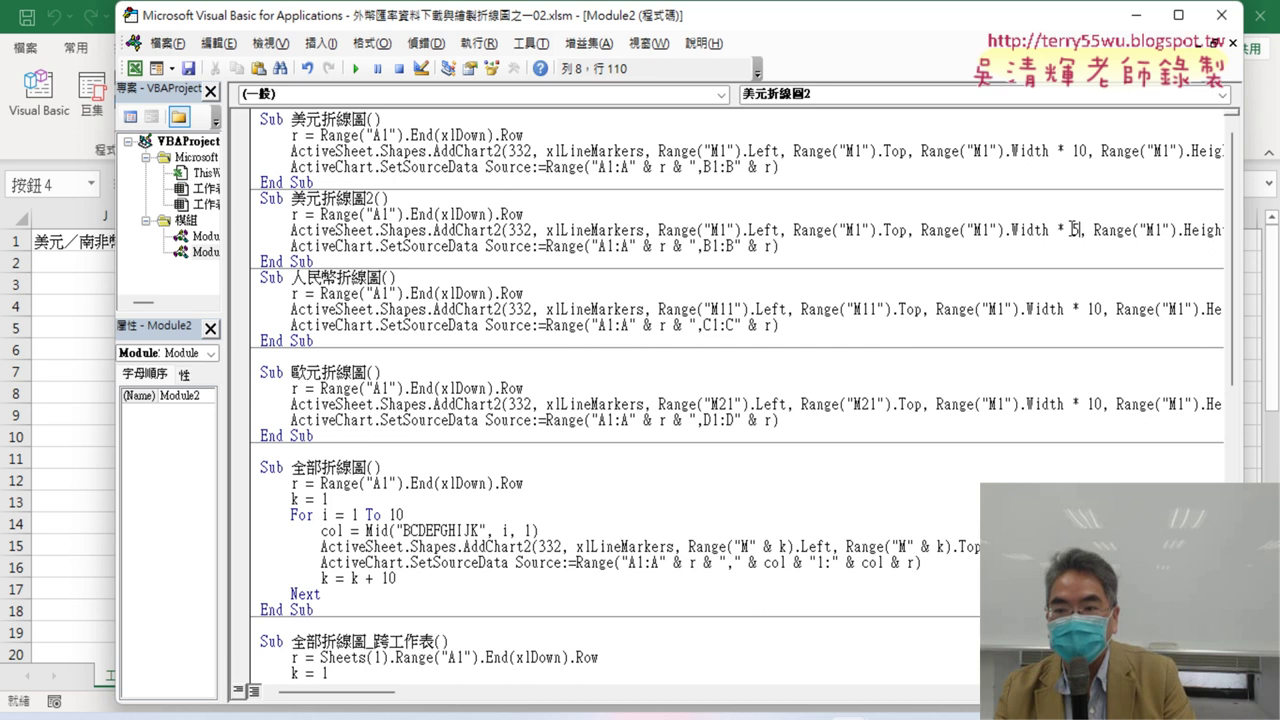
{"action": "double_click", "coordinate": [1069, 152]}
{"action": "left_click", "coordinate": [1072, 231]}
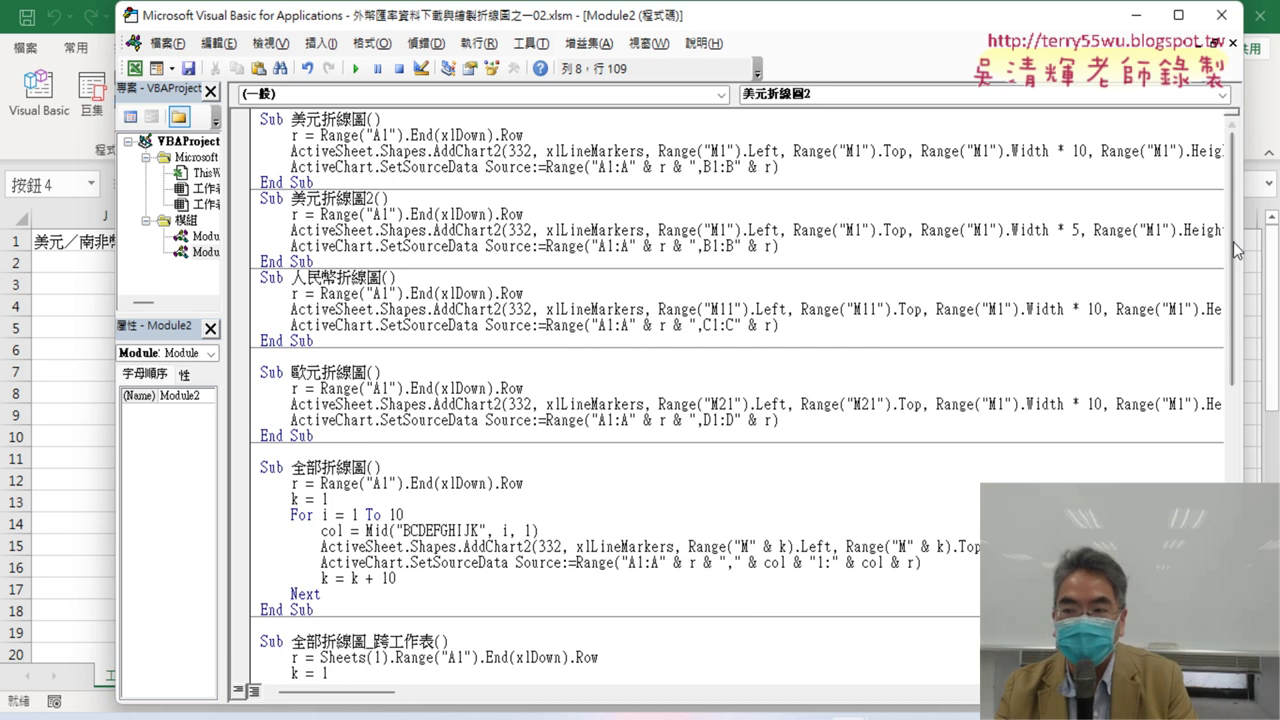
{"action": "left_click_drag", "start_coordinate": [1242, 244], "coordinate": [714, 219]}
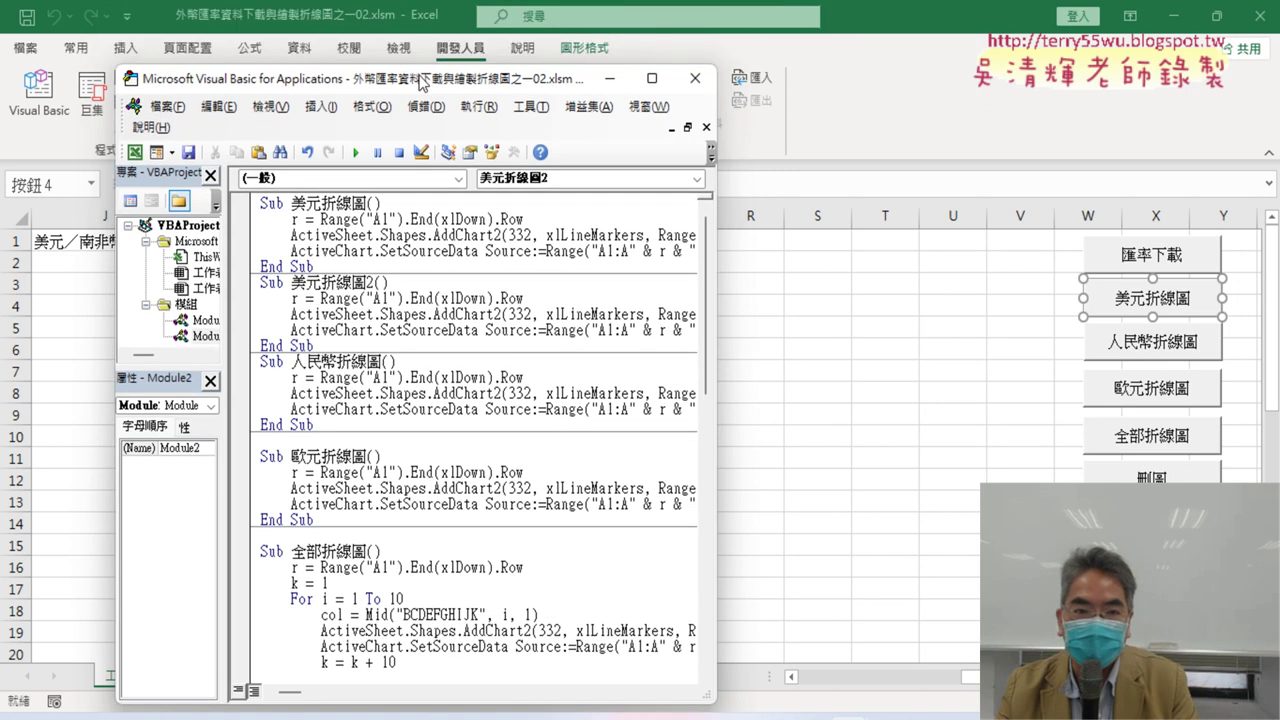
Run 美元折線圖2 to draw the narrow 美元／新台幣(匯率) chart spanning columns M to Q.
{"action": "mouse_move", "coordinate": [433, 8]}
{"action": "left_mouse_down"}
{"action": "mouse_move", "coordinate": [953, 85]}
{"action": "mouse_move", "coordinate": [976, 62]}
{"action": "left_mouse_up"}
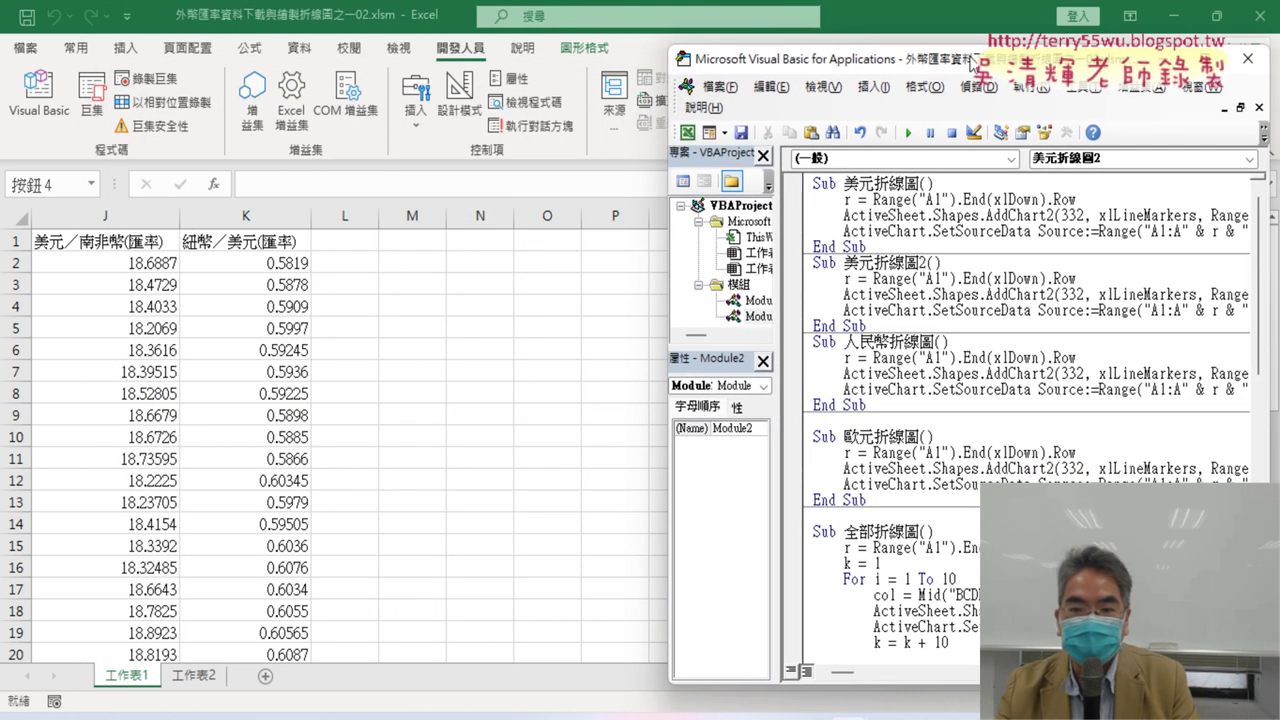
{"action": "scroll", "coordinate": [944, 249], "scroll_direction": "down", "scroll_amount": 1}
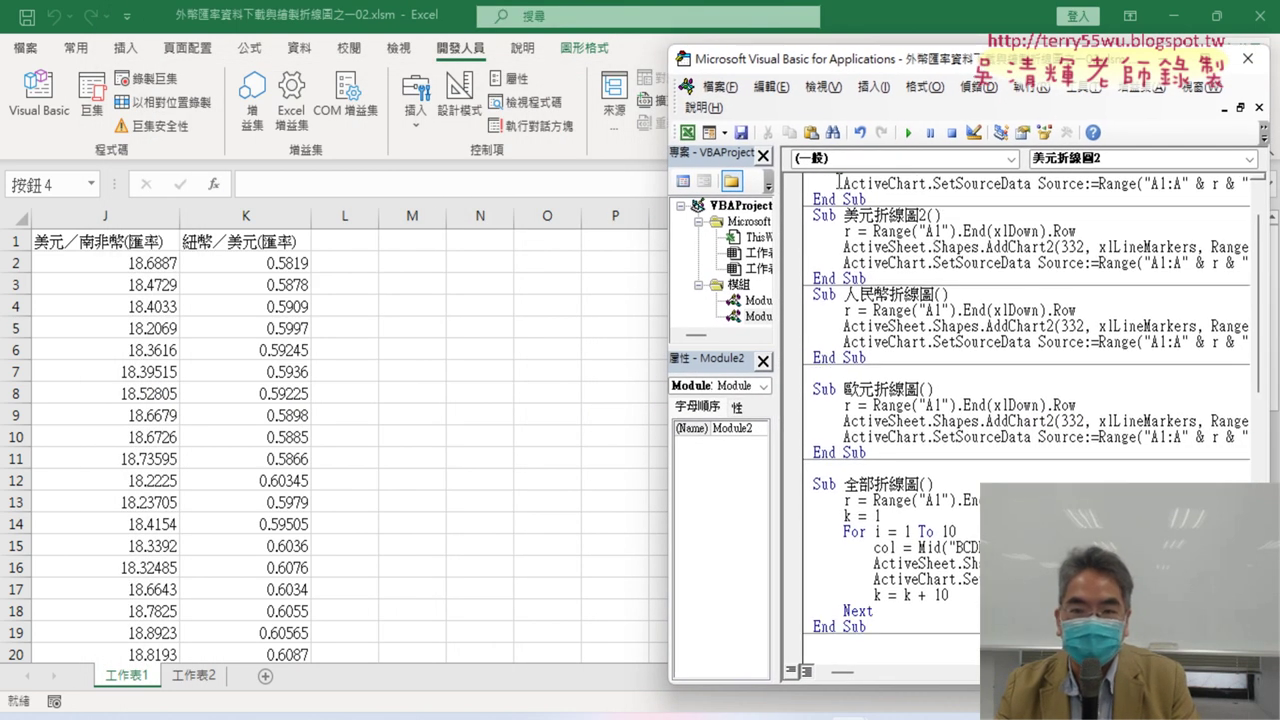
{"action": "left_click", "coordinate": [908, 132]}
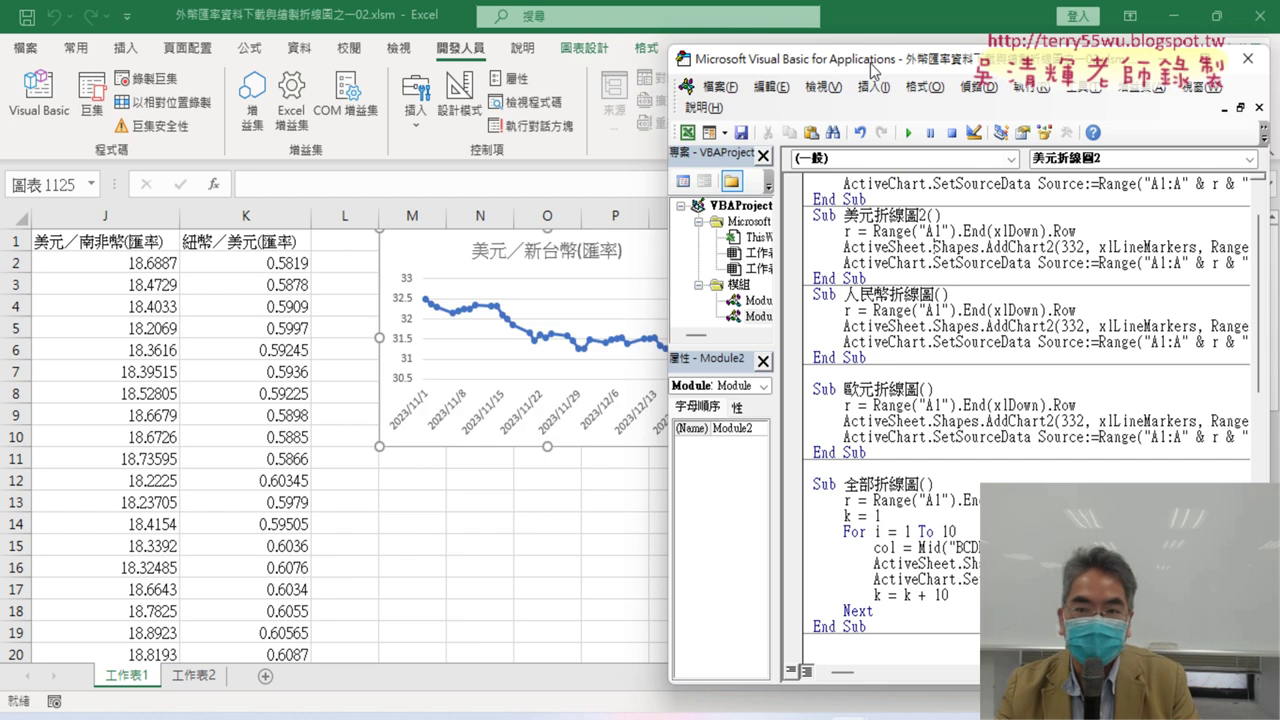
{"action": "left_click_drag", "start_coordinate": [872, 68], "coordinate": [1002, 75]}
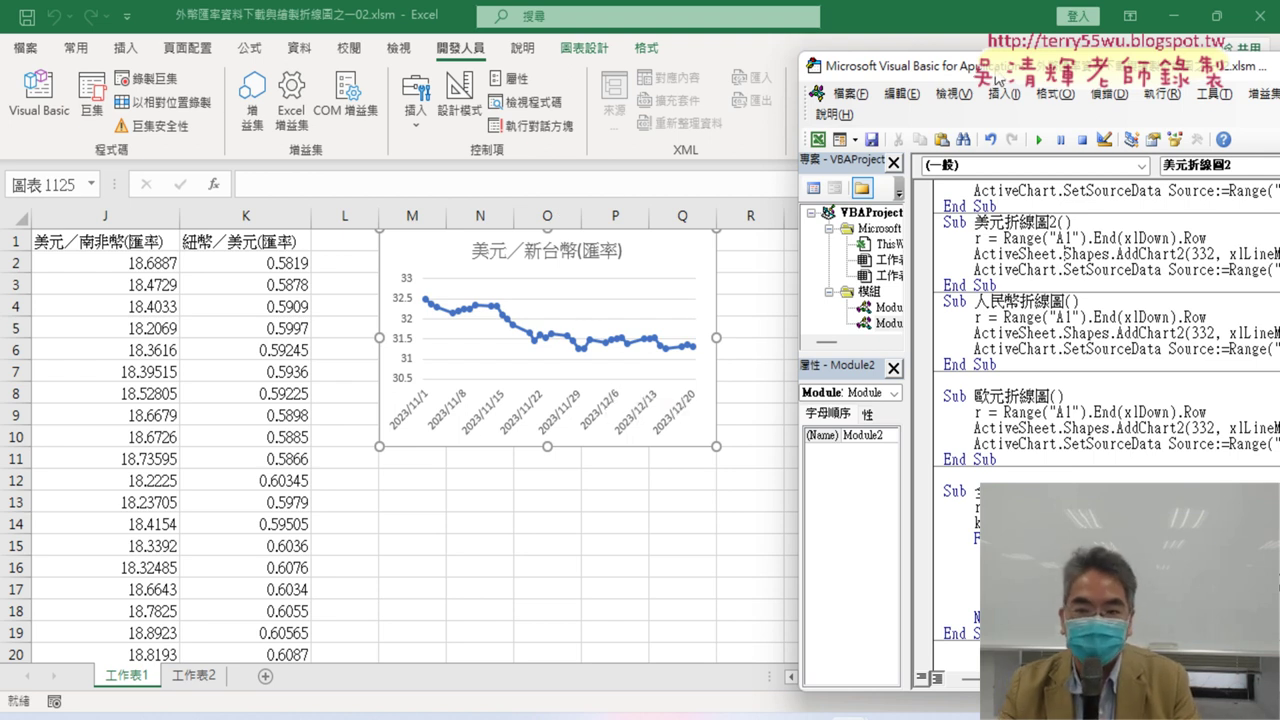
{"action": "left_click_drag", "start_coordinate": [997, 79], "coordinate": [590, 83]}
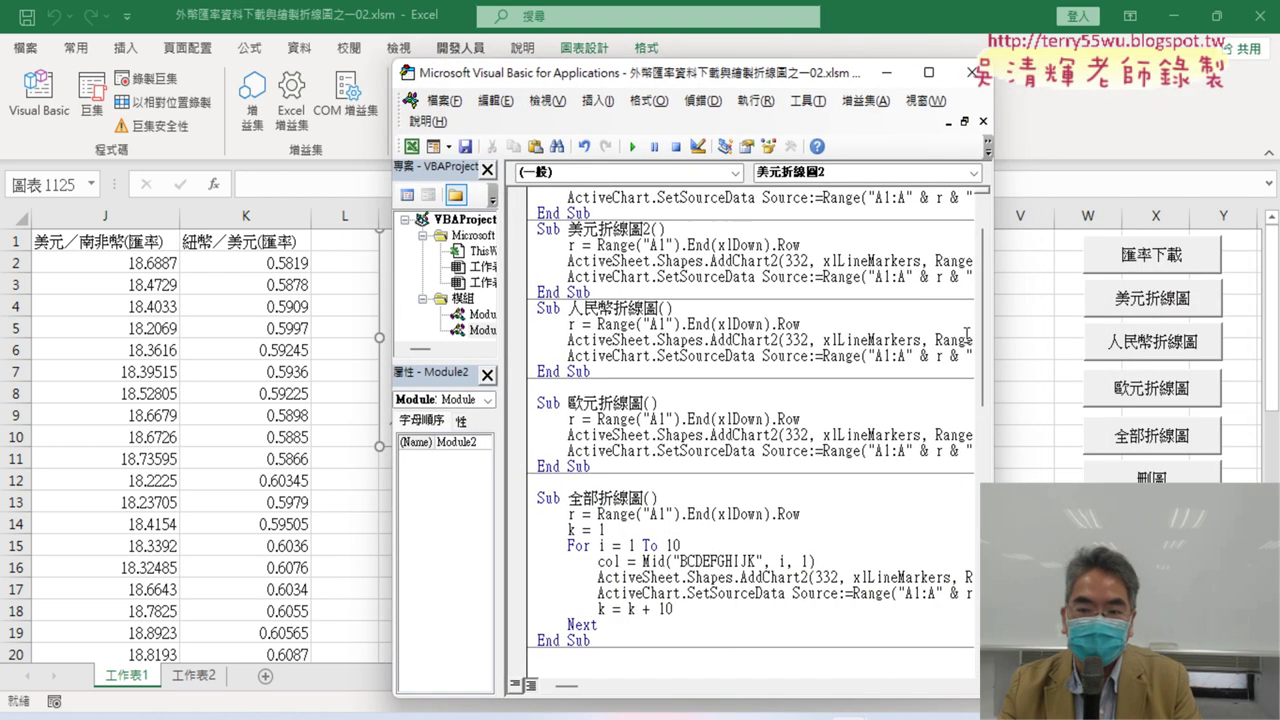
{"action": "left_click_drag", "start_coordinate": [993, 349], "coordinate": [1215, 300]}
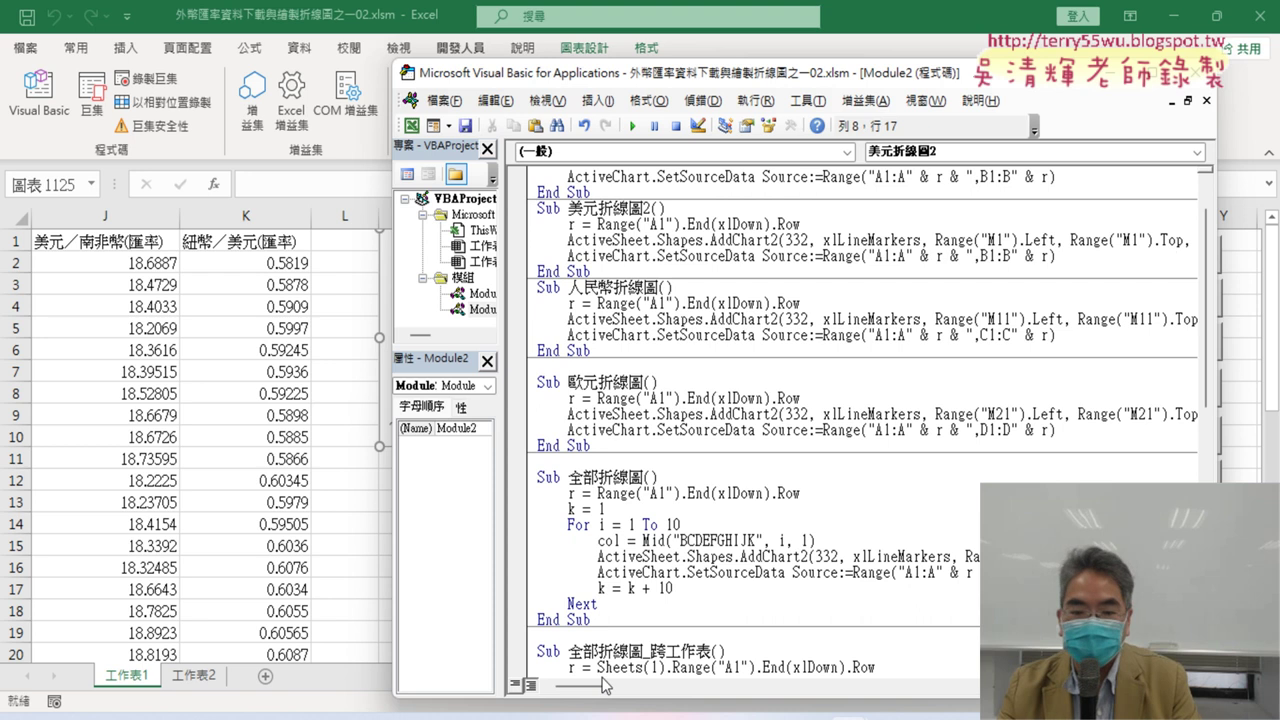
{"action": "left_click_drag", "start_coordinate": [580, 690], "coordinate": [600, 688]}
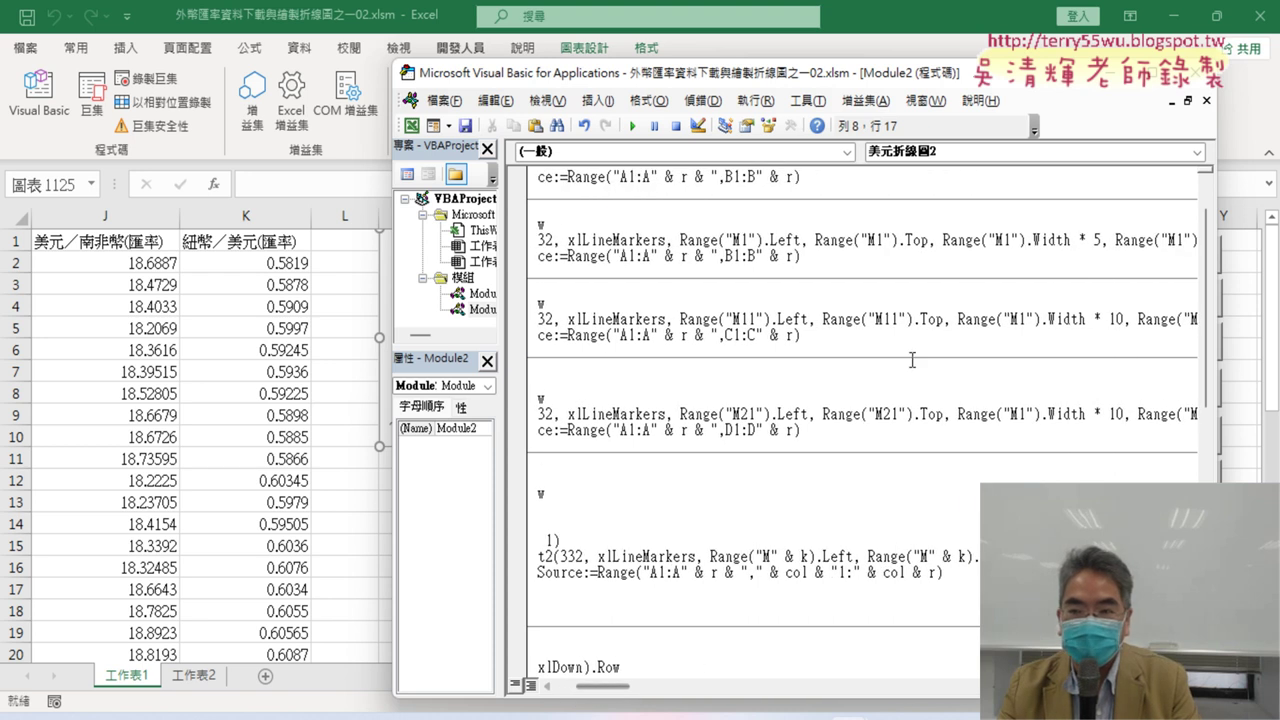
Run the 人民幣折線圖 macro to add its chart beneath the narrow USD chart.
{"action": "double_click", "coordinate": [1093, 241]}
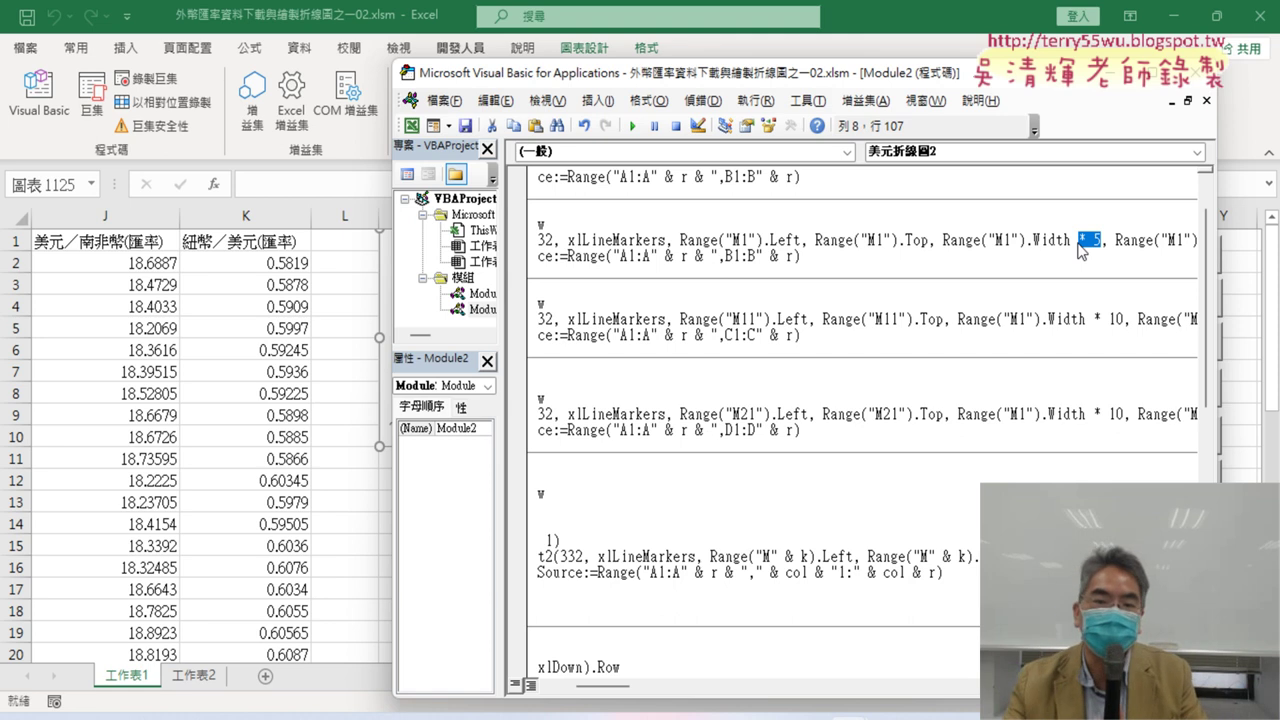
{"action": "left_click", "coordinate": [566, 688]}
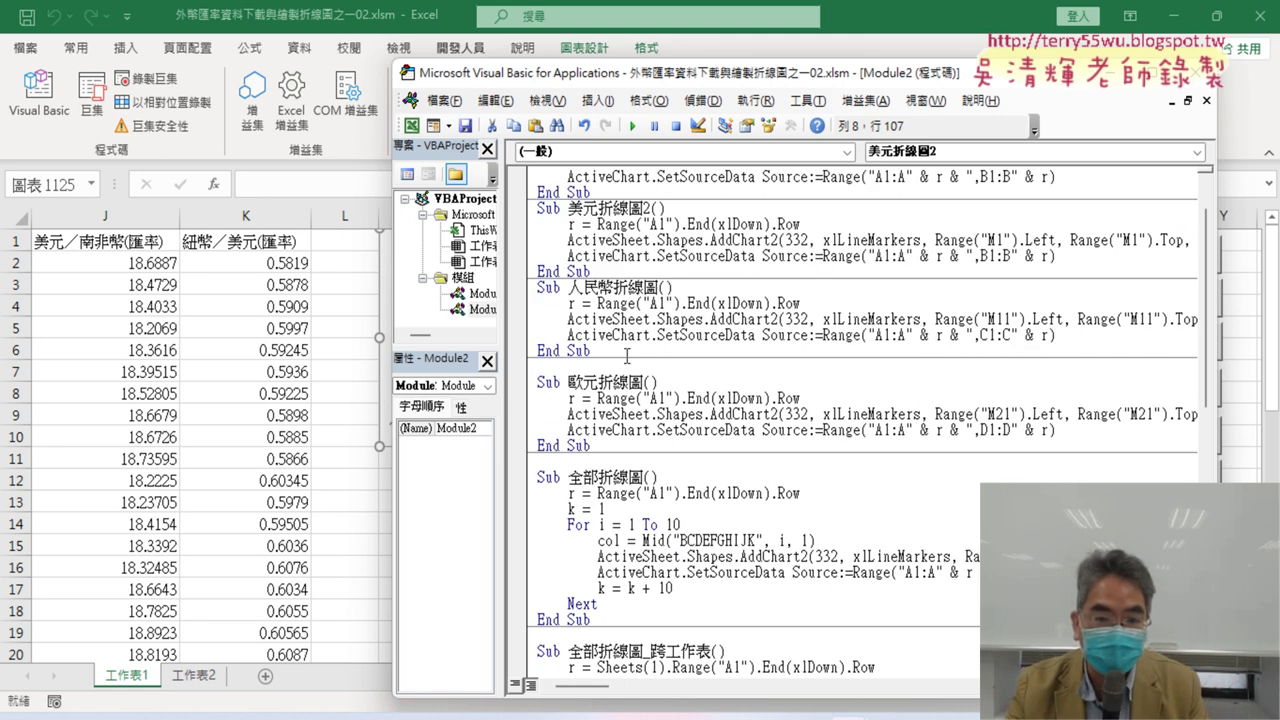
{"action": "left_click_drag", "start_coordinate": [604, 350], "coordinate": [535, 290]}
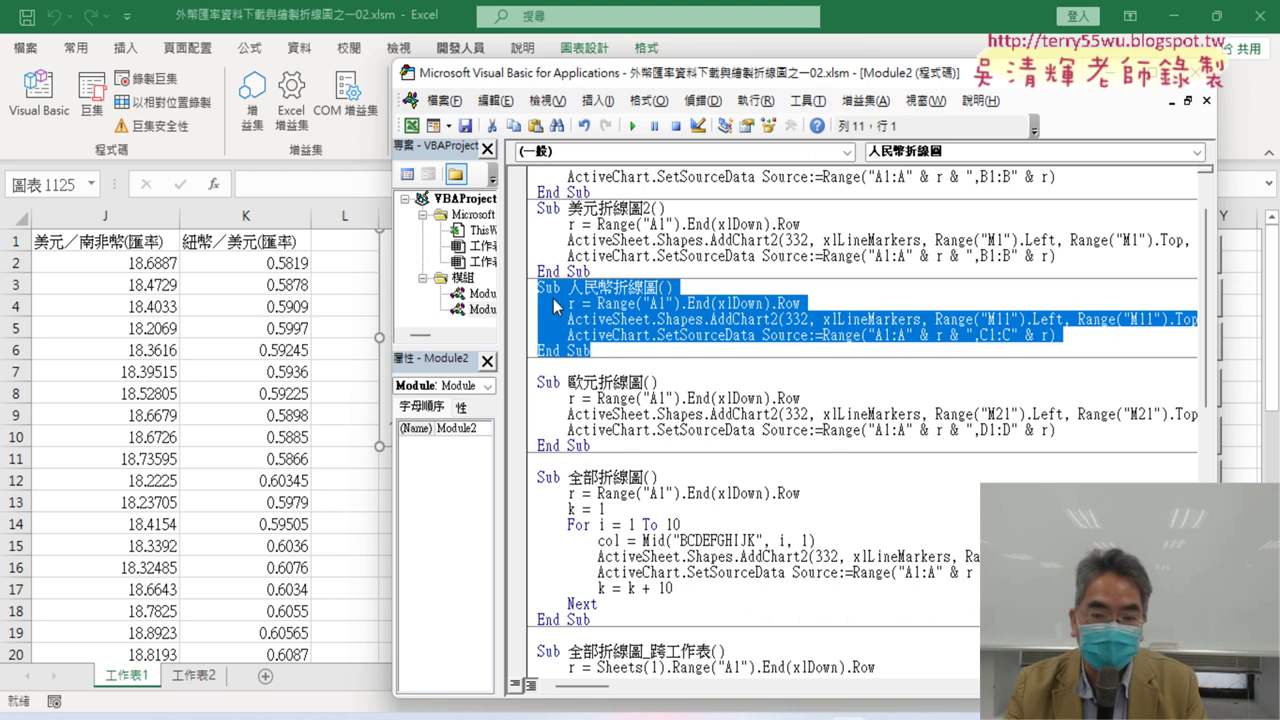
{"action": "left_click_drag", "start_coordinate": [697, 90], "coordinate": [937, 97]}
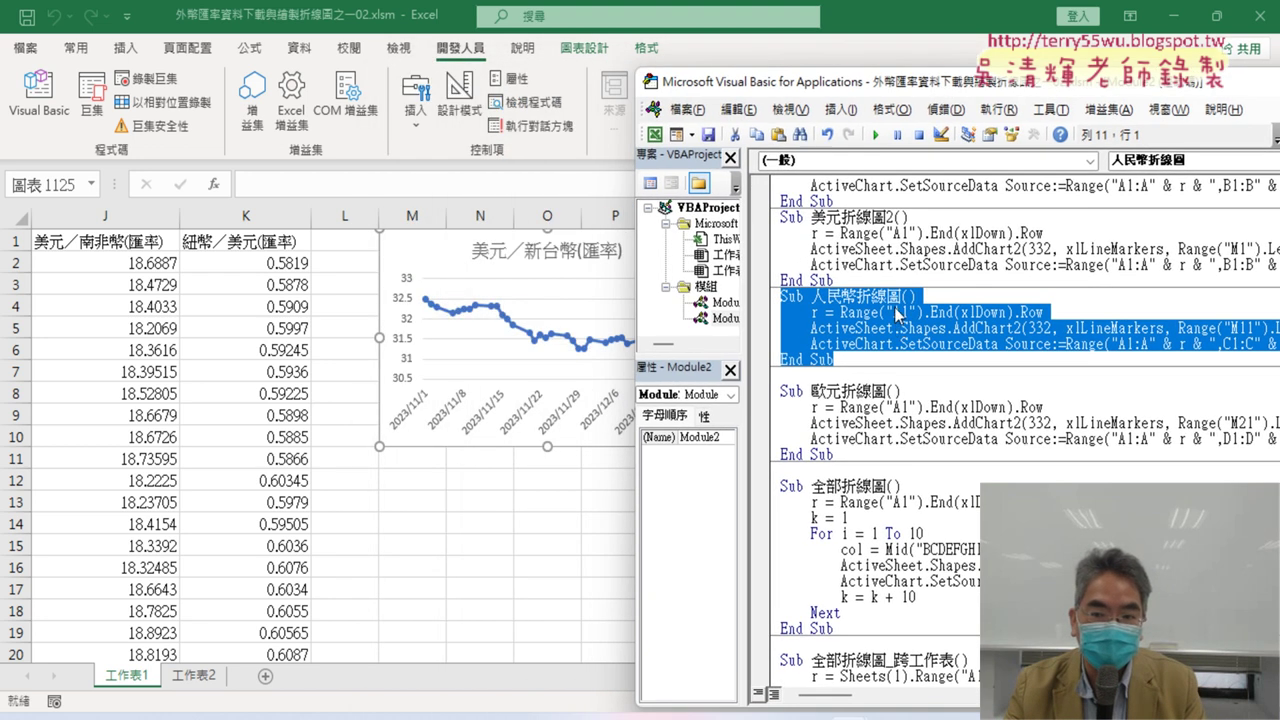
{"action": "left_click", "coordinate": [898, 313]}
{"action": "left_click", "coordinate": [875, 134]}
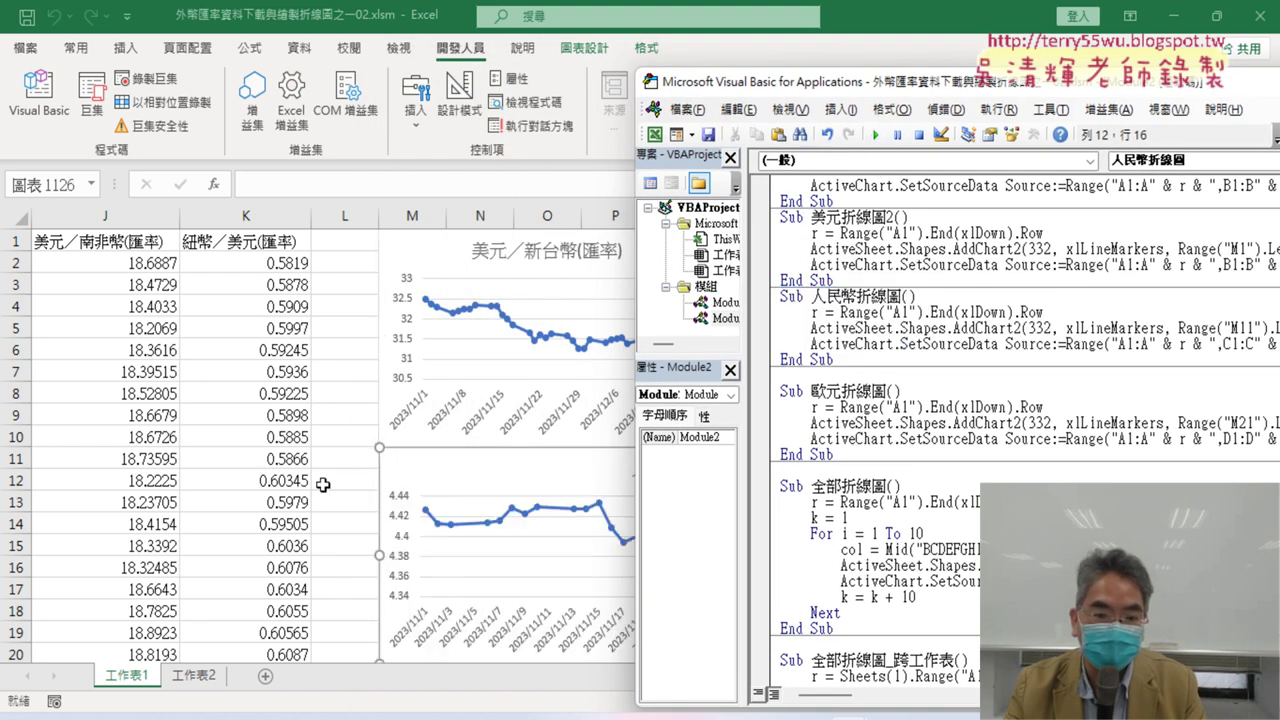
Delete both charts with the 刪圖 button and return to Visual Basic.
{"action": "left_click", "coordinate": [328, 500]}
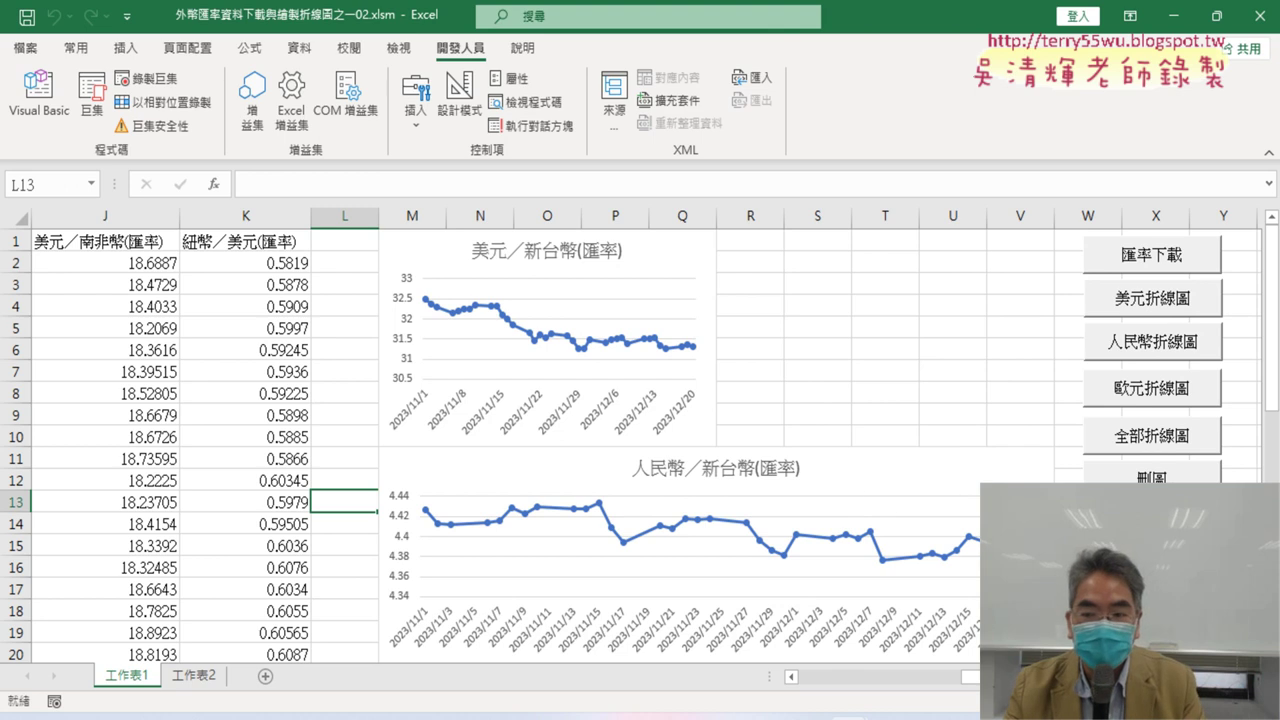
{"action": "left_click", "coordinate": [1152, 488]}
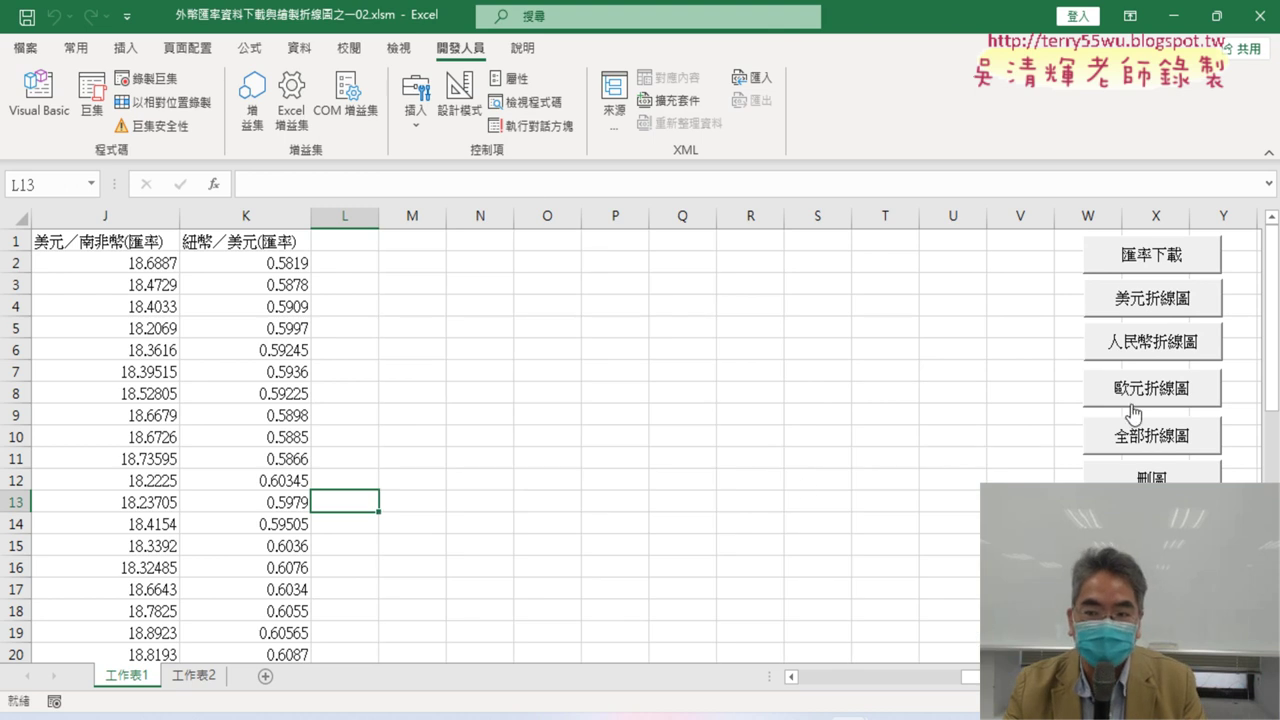
{"action": "left_click", "coordinate": [70, 115]}
Run 美元折線圖2 to redraw the narrow USD chart in columns M–Q.
{"action": "left_click", "coordinate": [892, 249]}
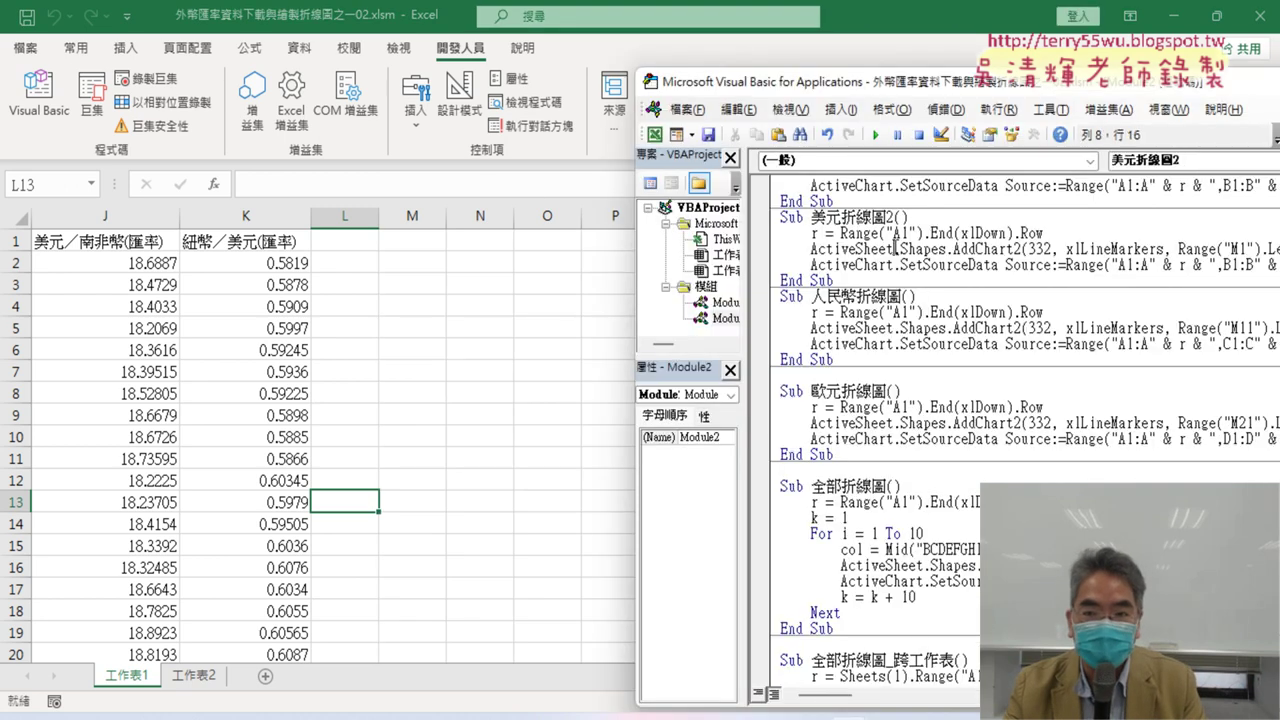
{"action": "left_click", "coordinate": [875, 134]}
{"action": "left_click", "coordinate": [535, 544]}
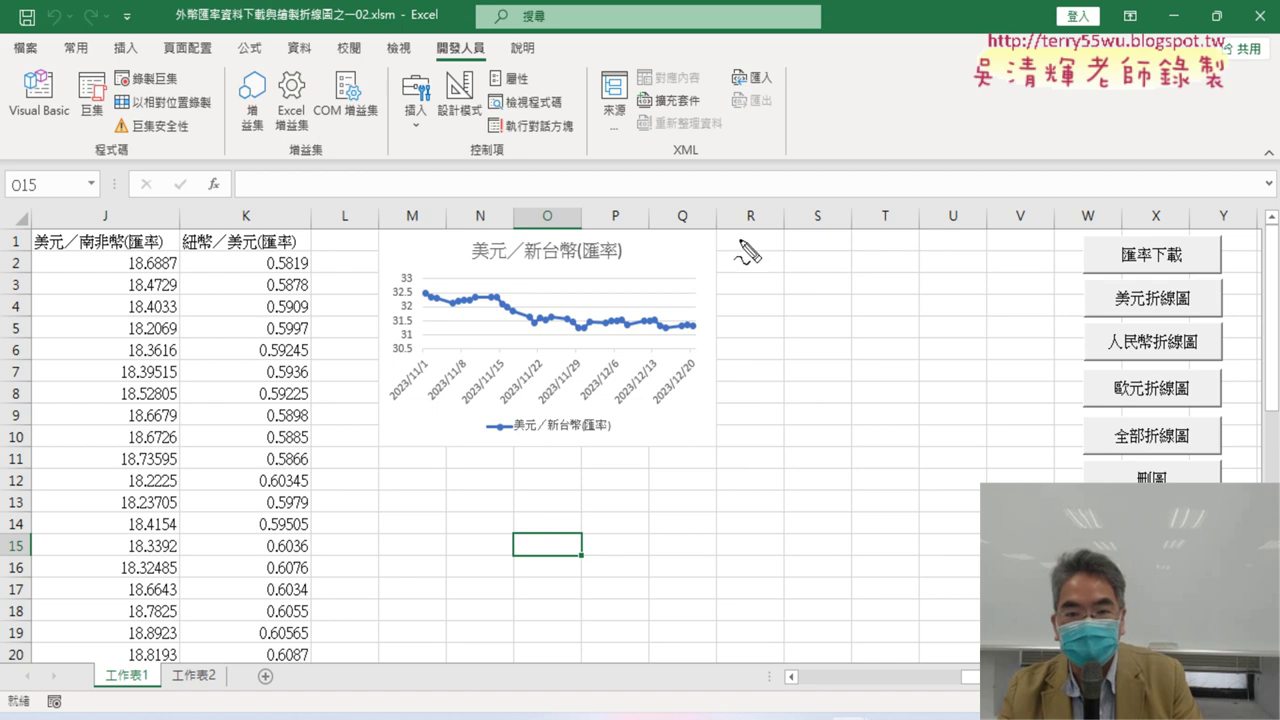
Mark the chart's edges and the free area to its right in red ink, then clear it.
{"action": "left_click_drag", "start_coordinate": [717, 231], "coordinate": [709, 460]}
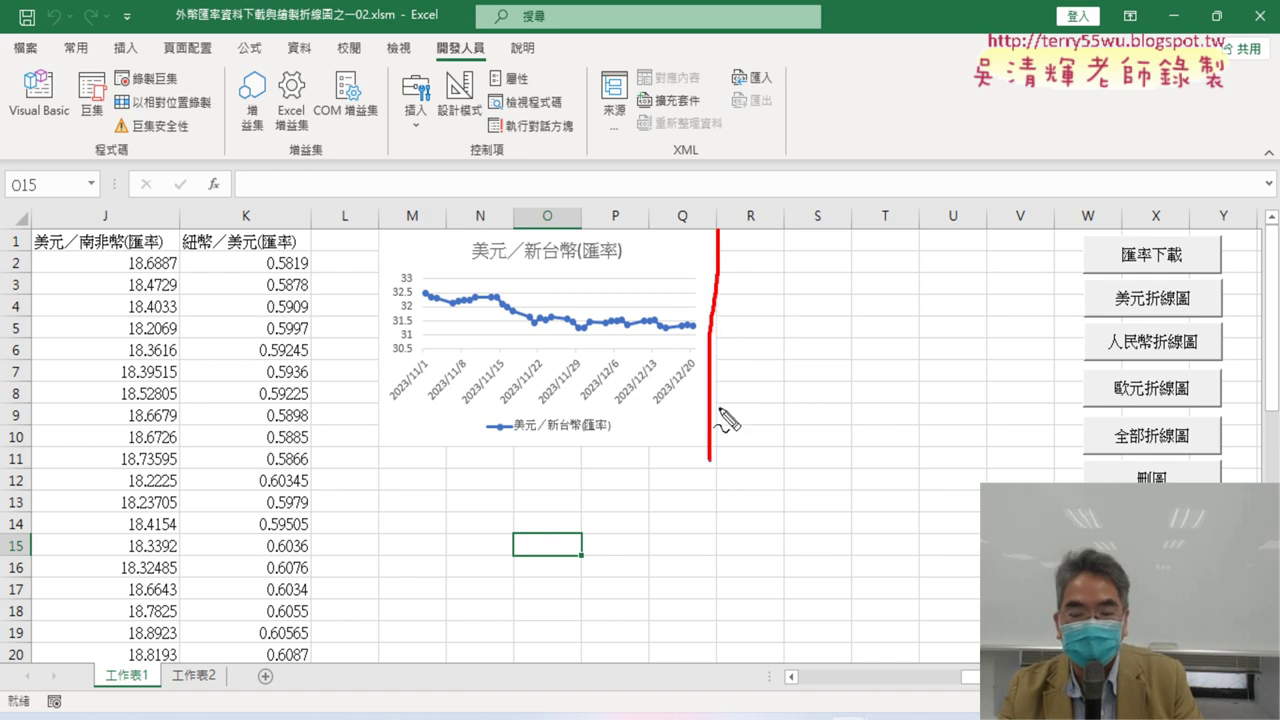
{"action": "left_click_drag", "start_coordinate": [380, 230], "coordinate": [381, 440]}
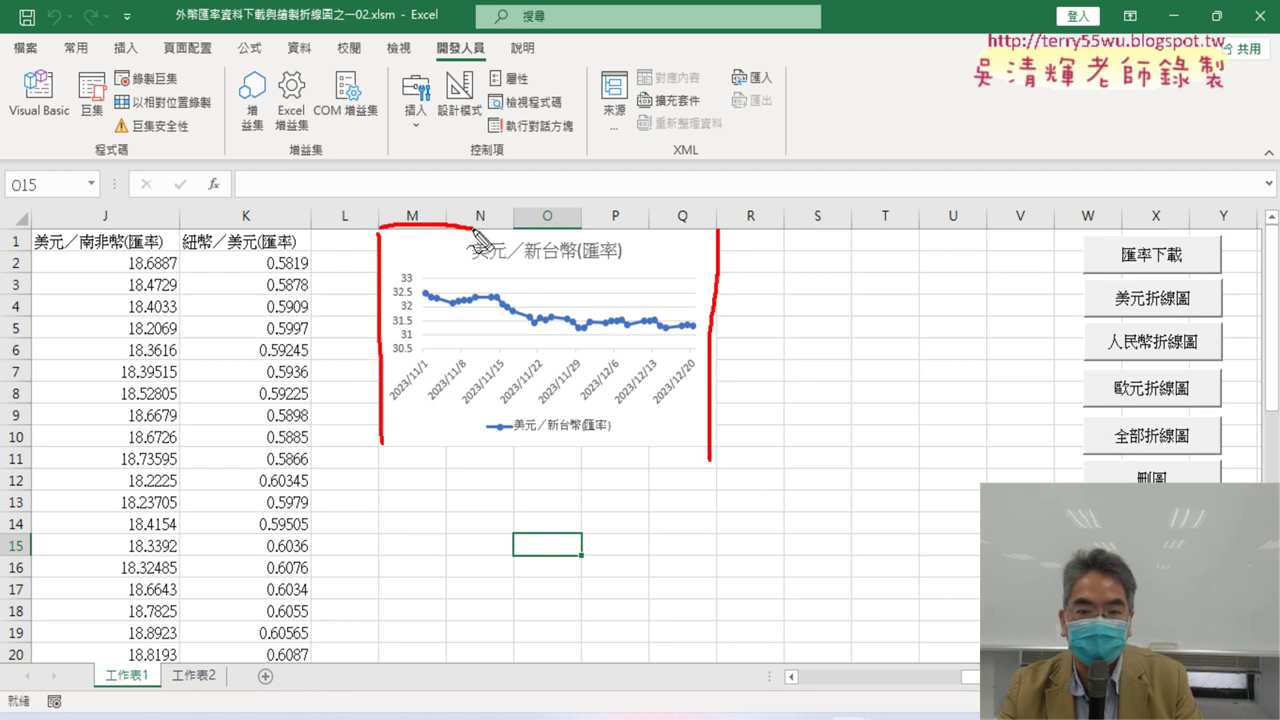
{"action": "left_click_drag", "start_coordinate": [722, 229], "coordinate": [795, 227]}
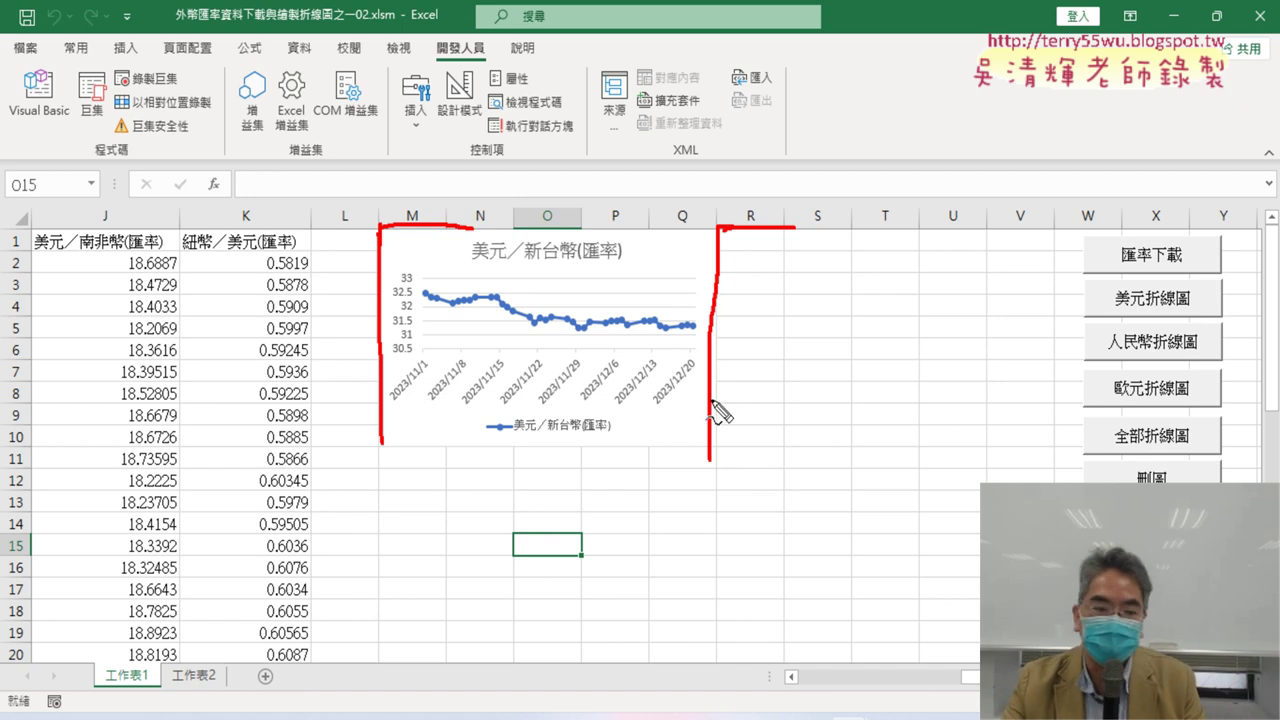
{"action": "key", "text": "Escape"}
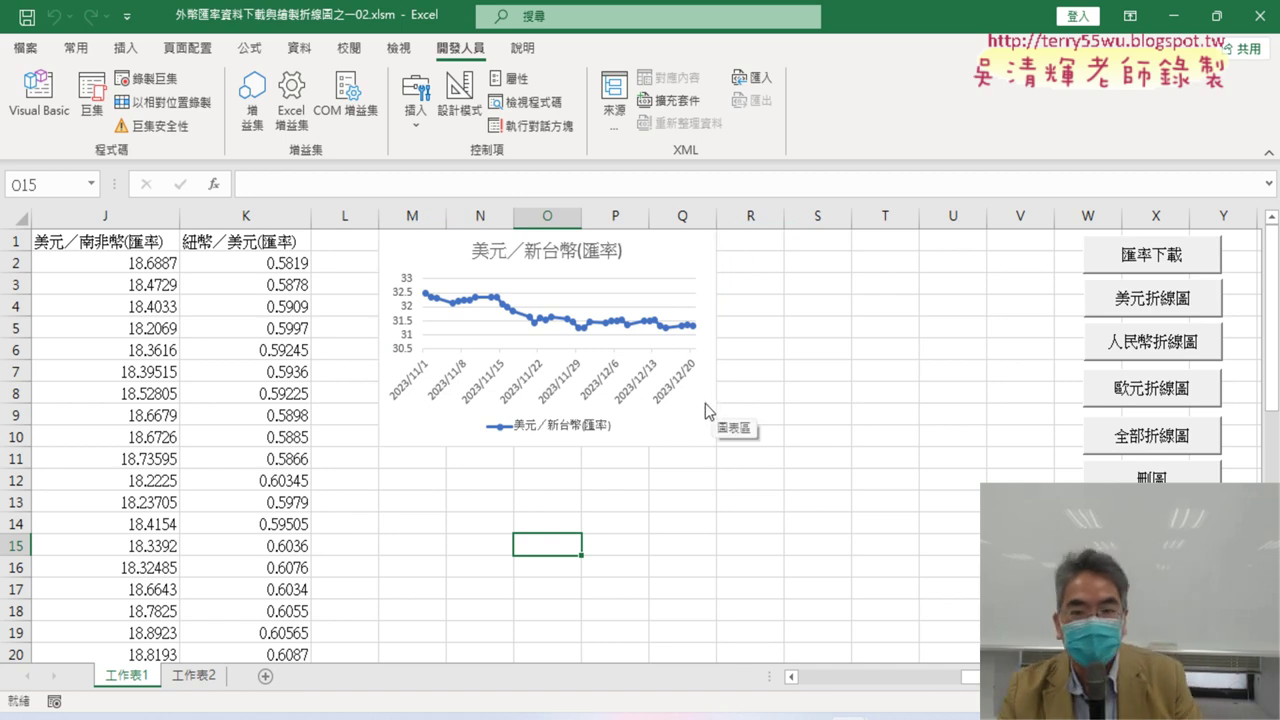
Duplicate the 人民幣折線圖 macro into a blank line below the original.
{"action": "left_click", "coordinate": [38, 95]}
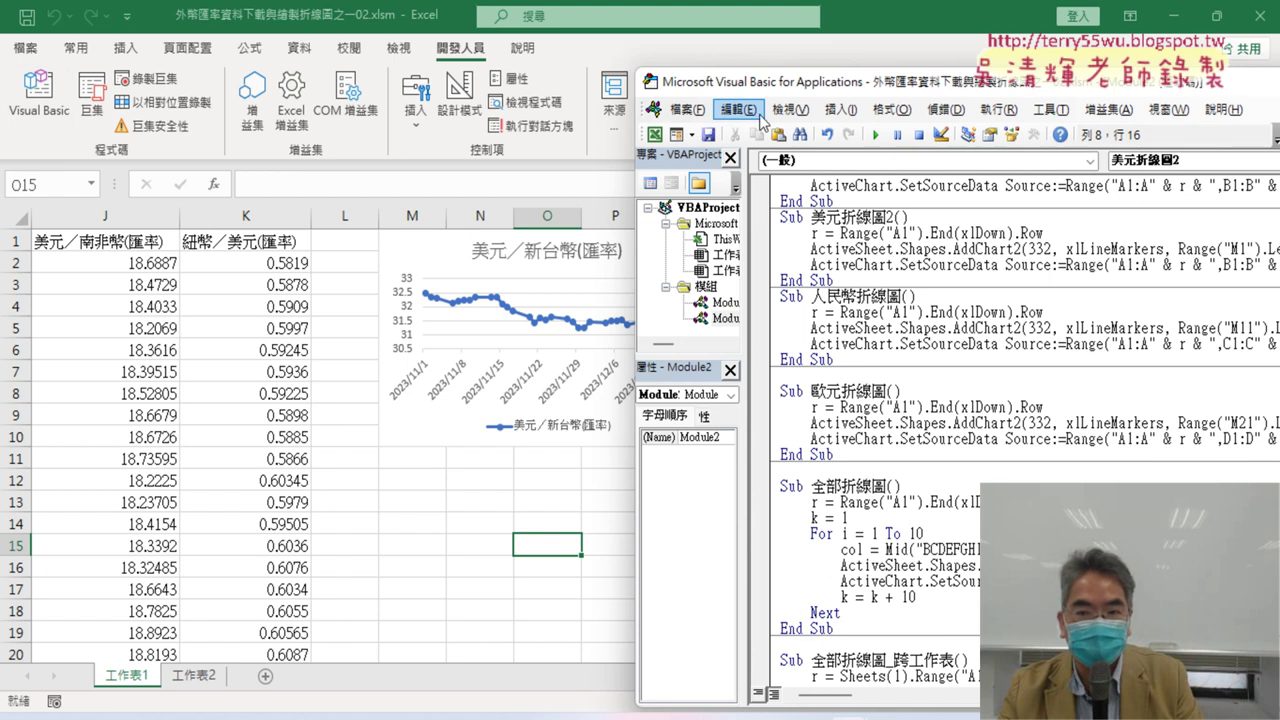
{"action": "left_click_drag", "start_coordinate": [789, 94], "coordinate": [244, 67]}
{"action": "left_click_drag", "start_coordinate": [290, 334], "coordinate": [228, 270]}
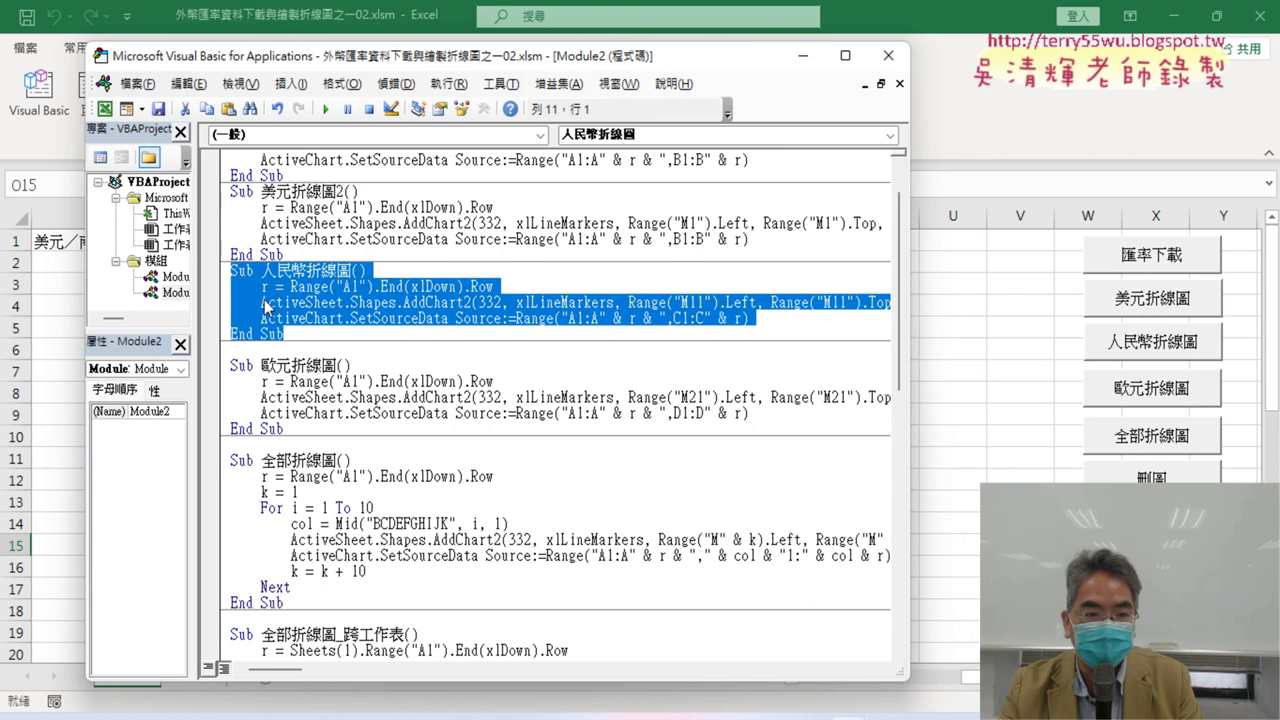
{"action": "right_click", "coordinate": [287, 279]}
{"action": "left_click", "coordinate": [265, 350]}
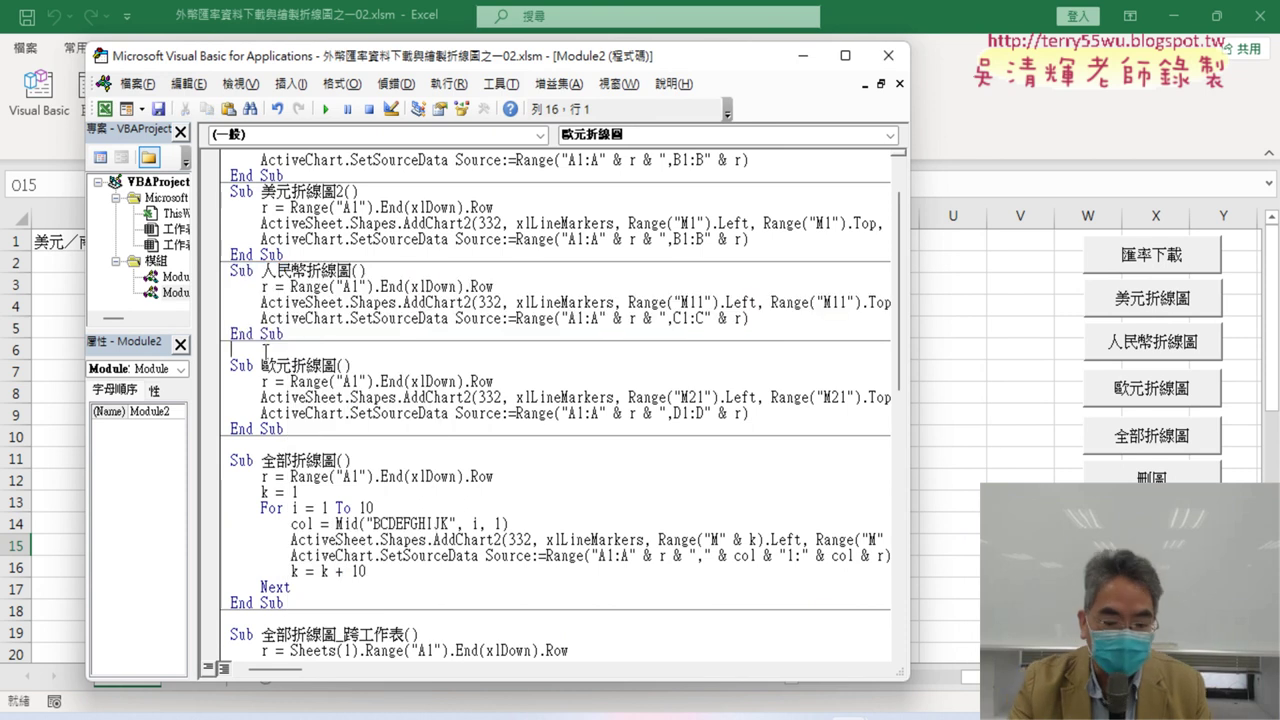
{"action": "key", "text": "ctrl+v"}
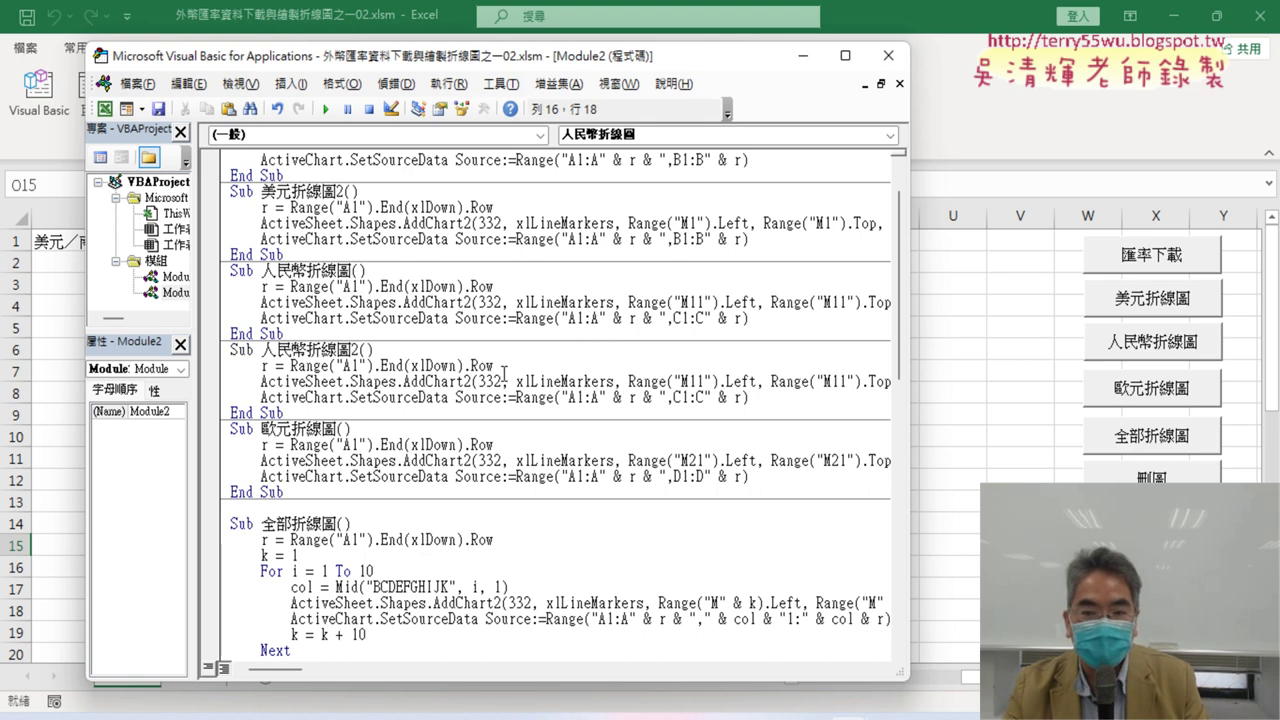
Change 人民幣折線圖2's chart width from Range("M1").Width * 10 to * 5.
{"action": "left_click_drag", "start_coordinate": [195, 368], "coordinate": [151, 368]}
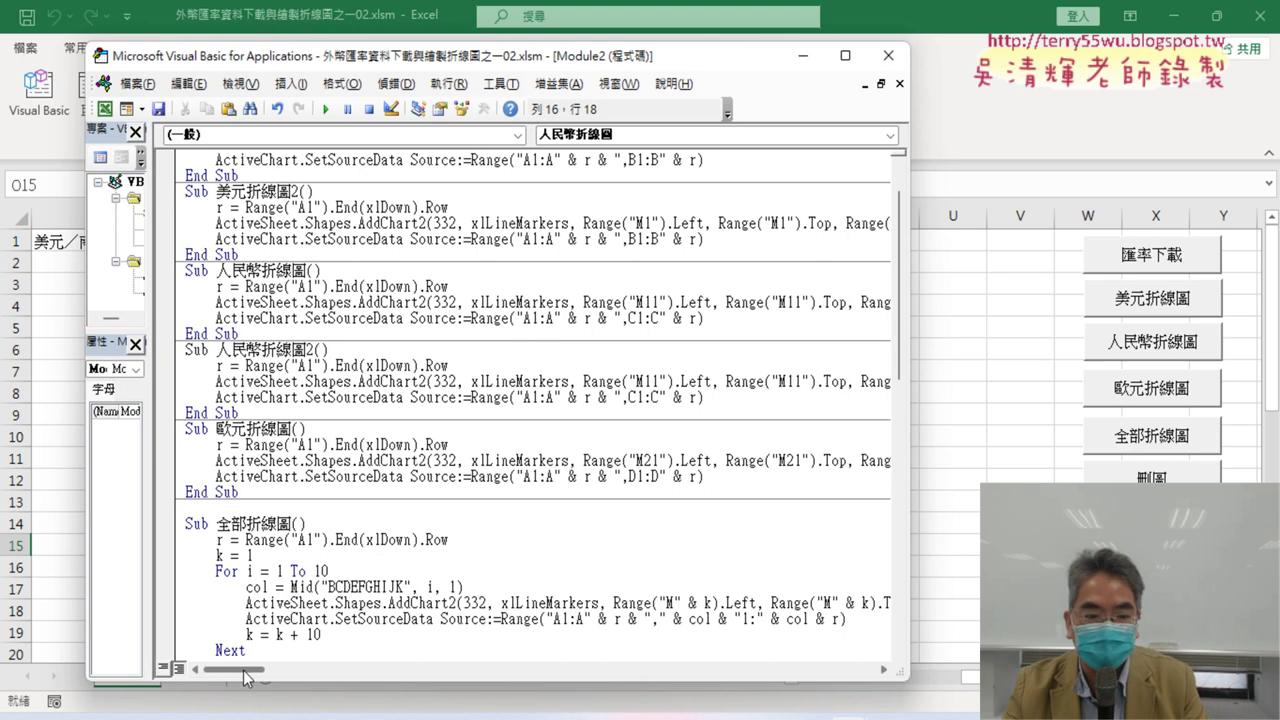
{"action": "left_click_drag", "start_coordinate": [243, 670], "coordinate": [263, 671]}
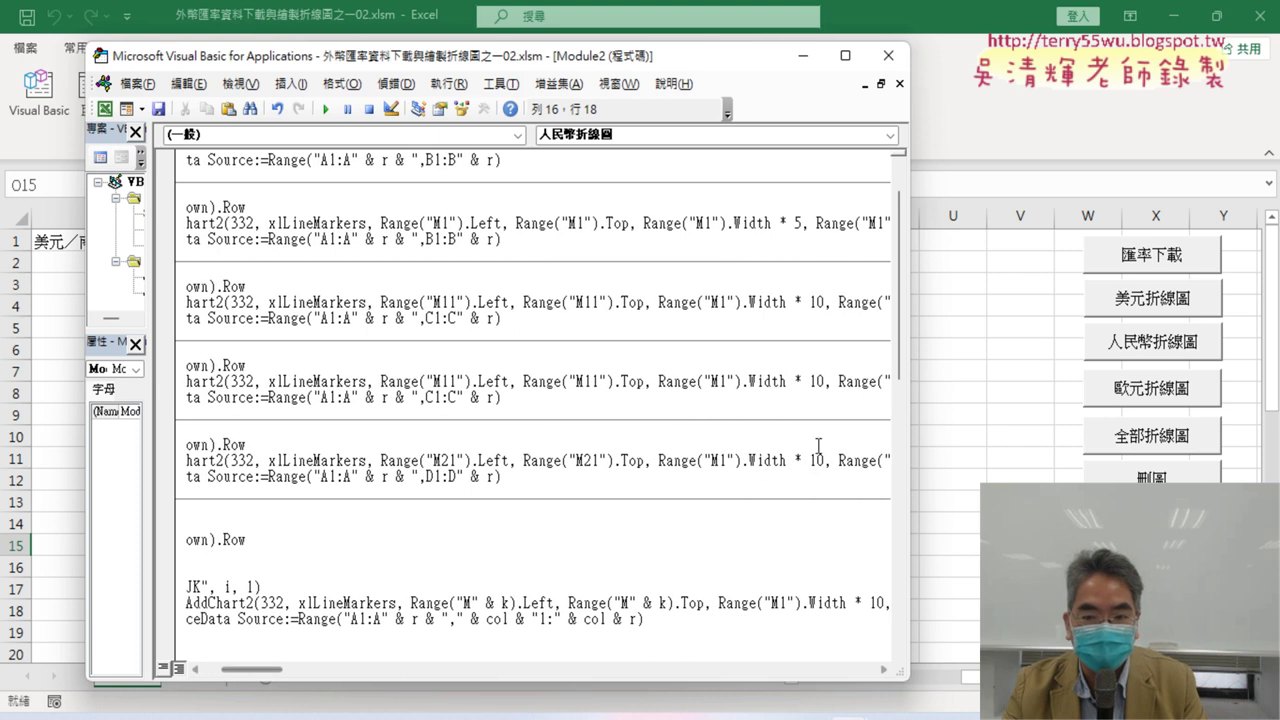
{"action": "left_click_drag", "start_coordinate": [808, 381], "coordinate": [819, 378]}
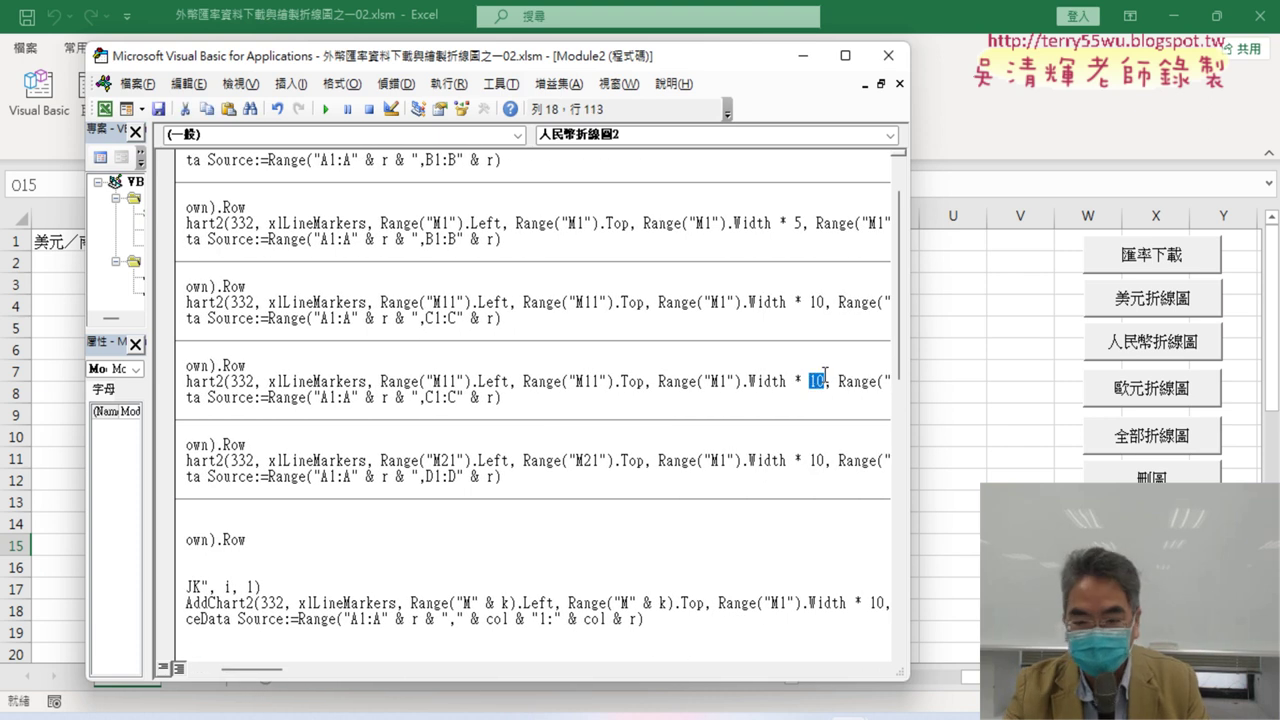
{"action": "type", "text": "5"}
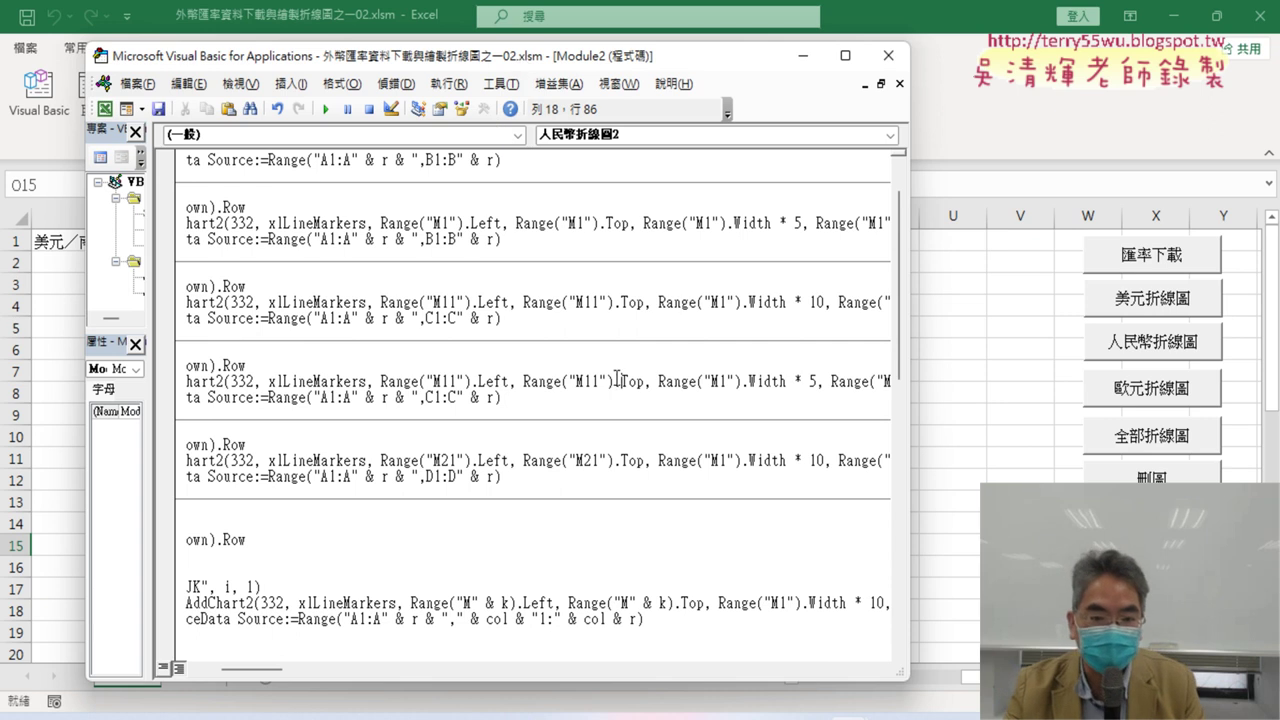
{"action": "key", "text": "shift+Up"}
{"action": "key", "text": "Down"}
{"action": "key", "text": "Down"}
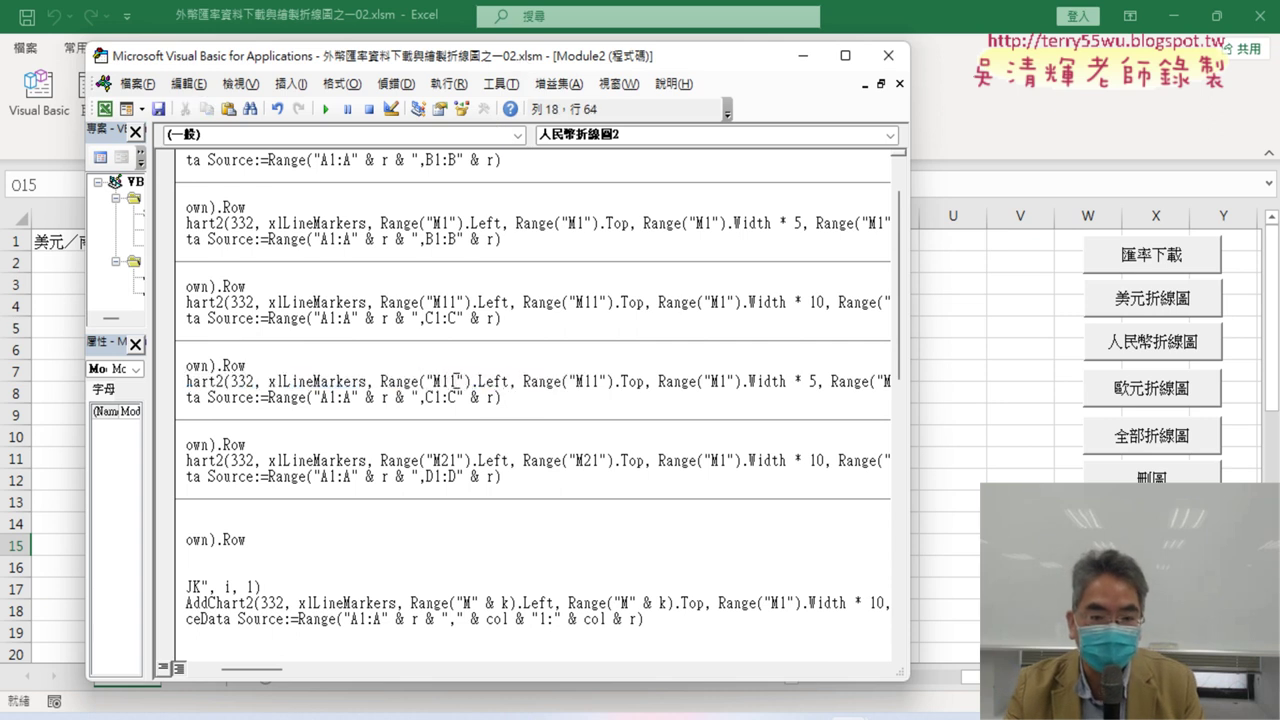
{"action": "double_click", "coordinate": [458, 381]}
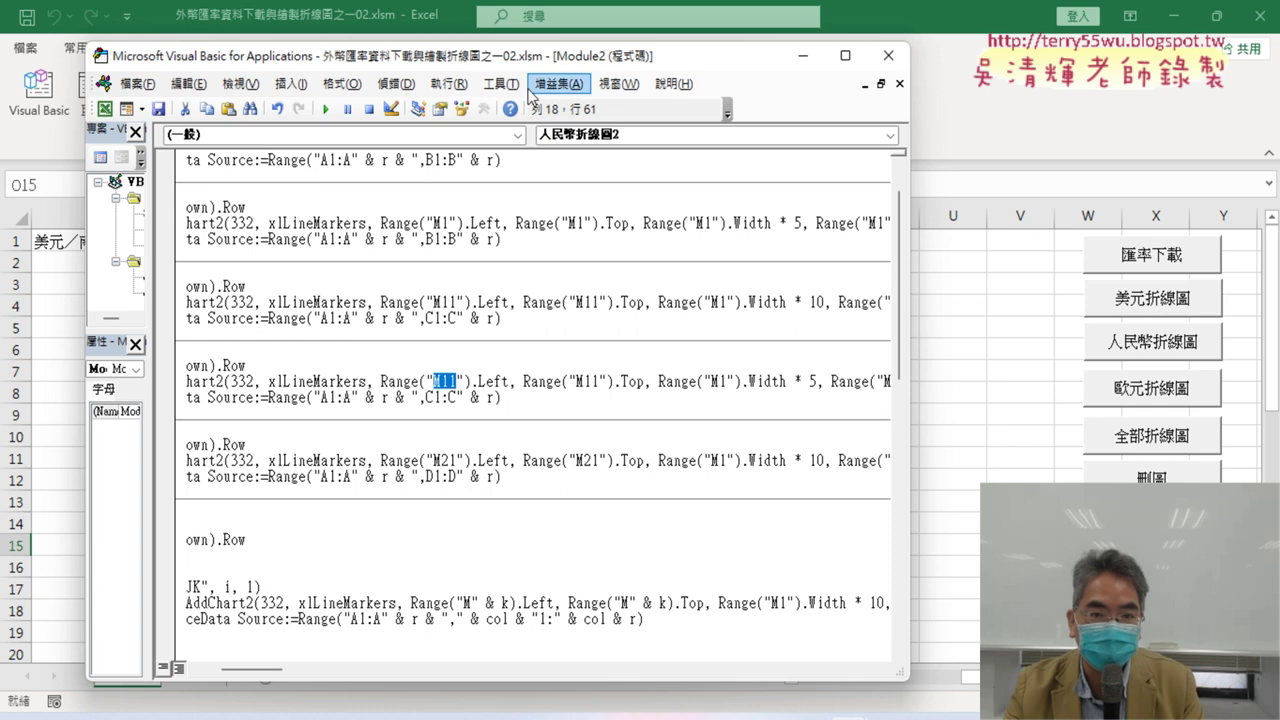
{"action": "mouse_move", "coordinate": [560, 56]}
{"action": "left_mouse_down"}
{"action": "mouse_move", "coordinate": [1080, 61]}
{"action": "mouse_move", "coordinate": [1058, 73]}
{"action": "left_mouse_up"}
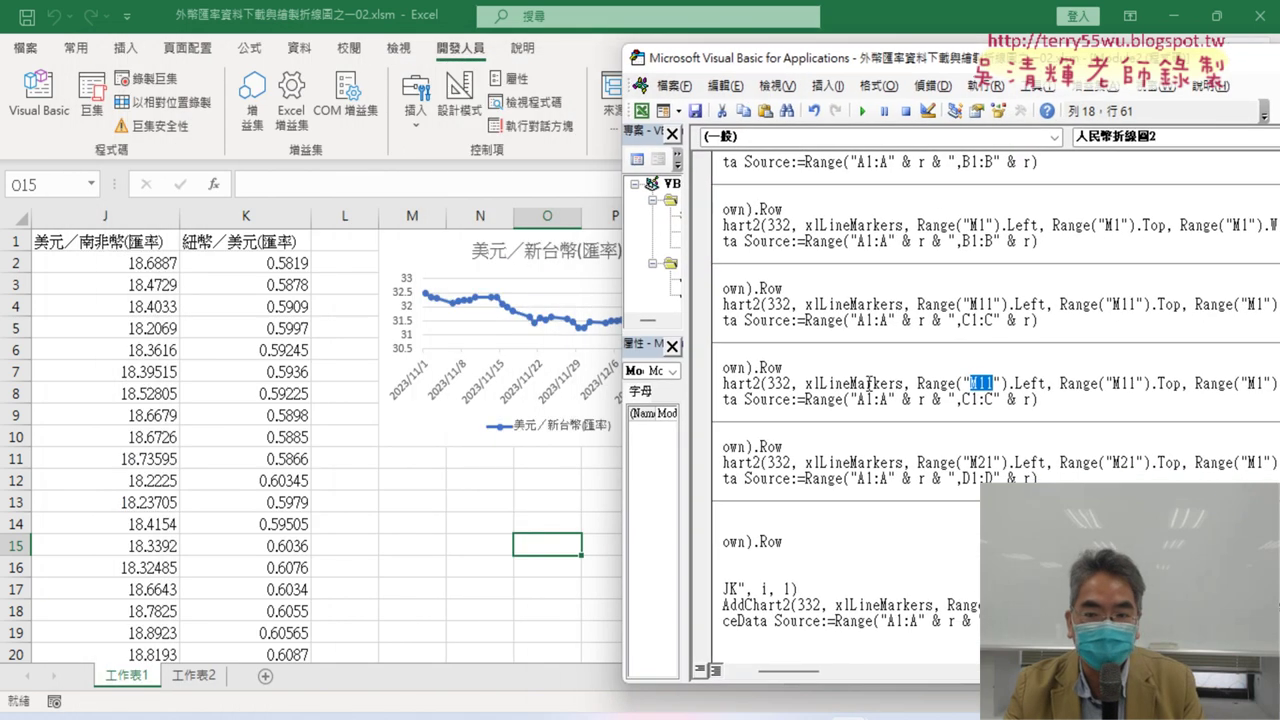
Run 人民幣折線圖2 and drag the new CNY chart up beside the USD chart at column R.
{"action": "left_click", "coordinate": [869, 383]}
{"action": "left_click", "coordinate": [862, 111]}
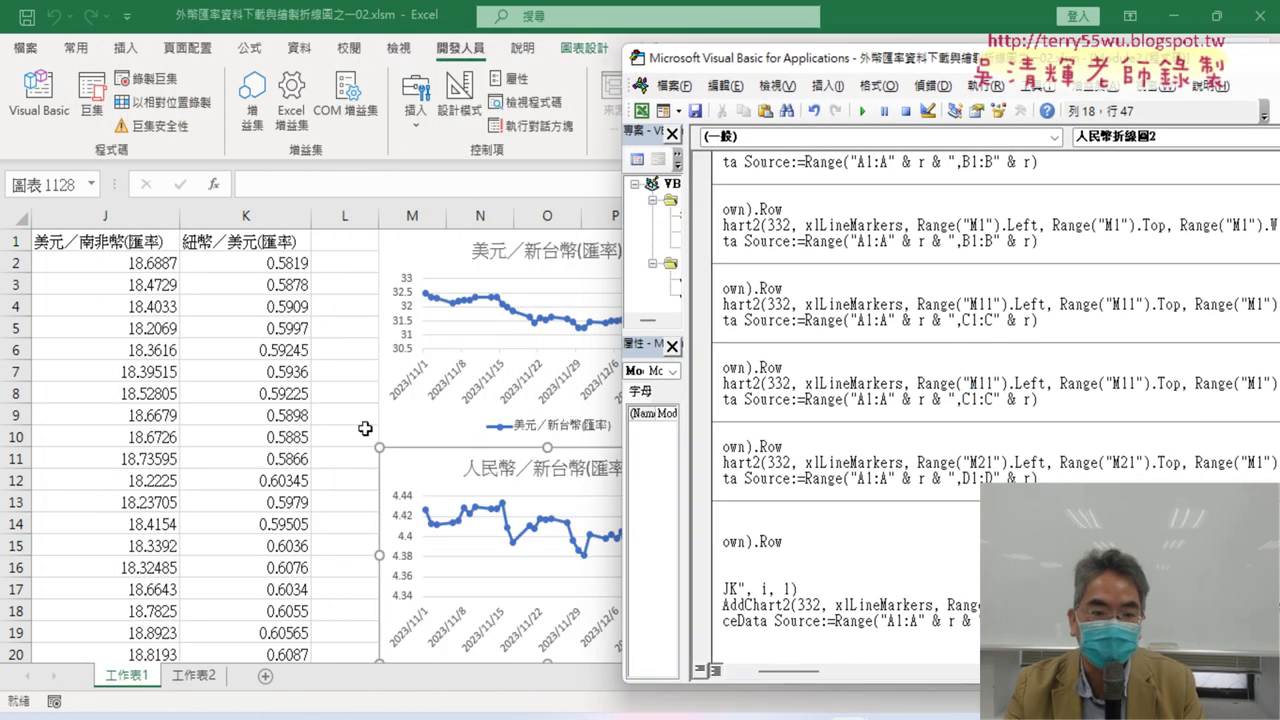
{"action": "left_click", "coordinate": [348, 459]}
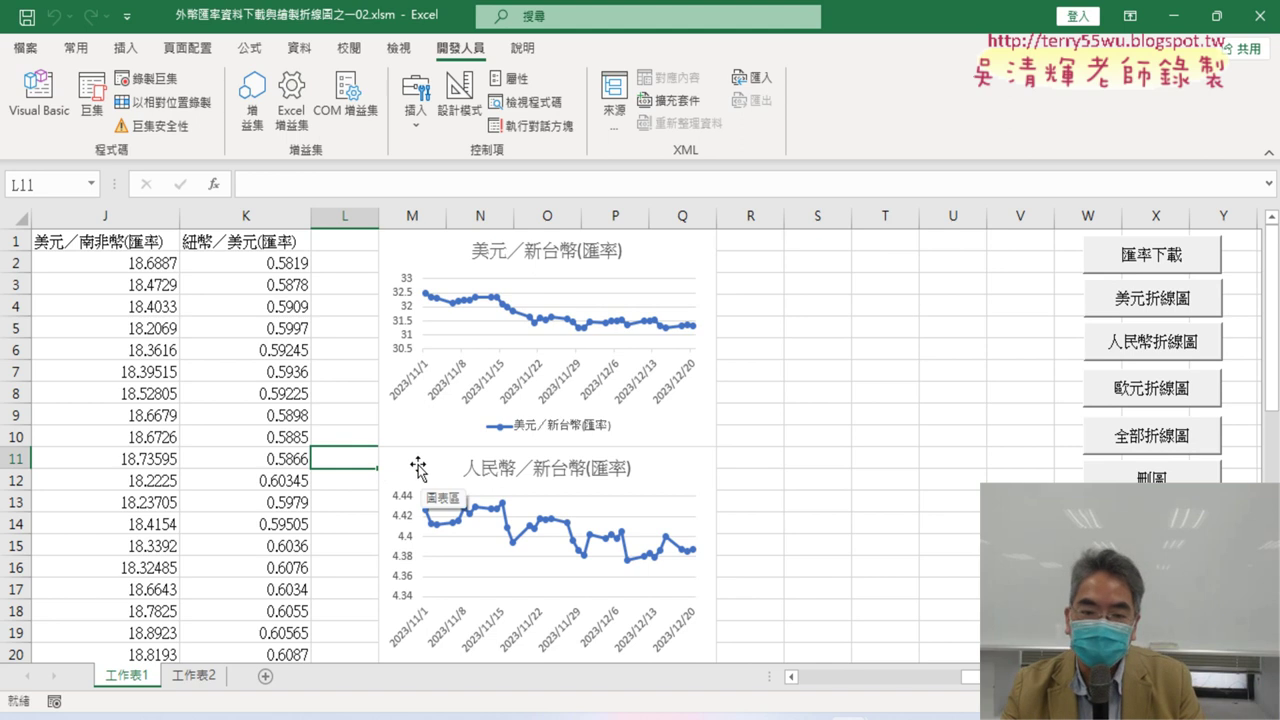
{"action": "left_click_drag", "start_coordinate": [418, 467], "coordinate": [759, 246]}
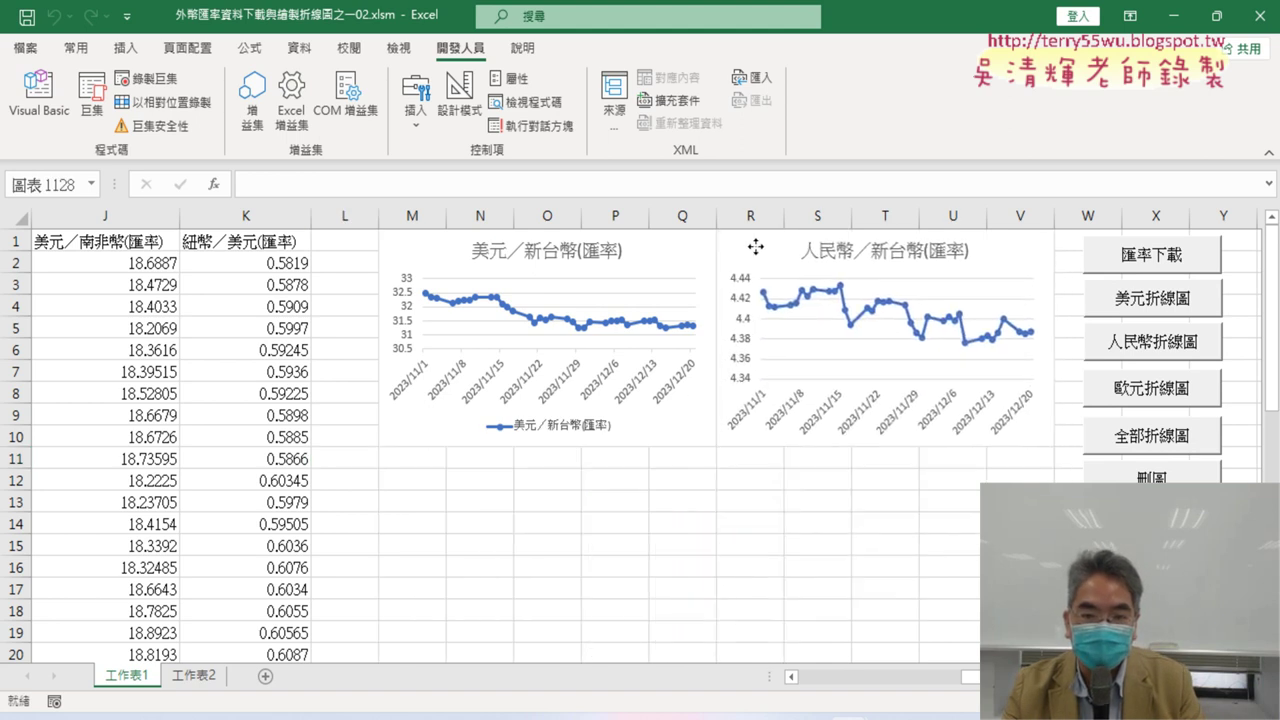
{"action": "left_click_drag", "start_coordinate": [759, 246], "coordinate": [756, 251]}
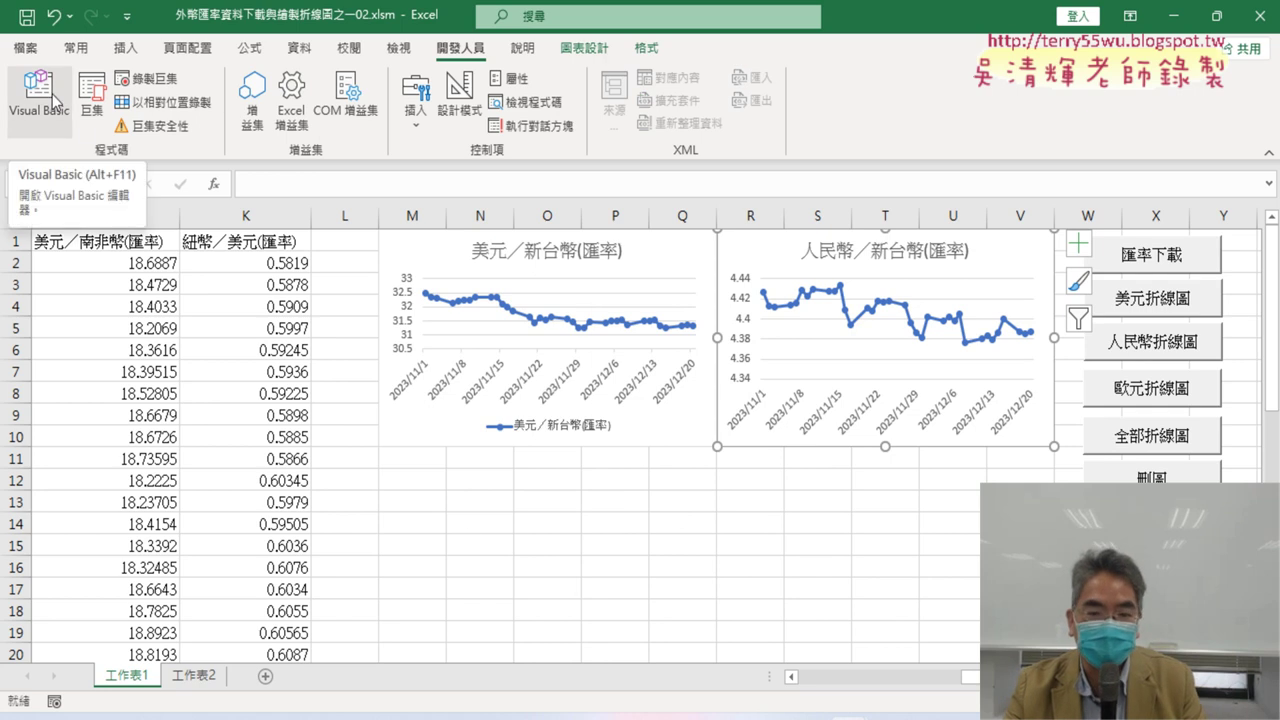
Change both Range("M11") anchors in 人民幣折線圖2 to Range("R1").
{"action": "left_click", "coordinate": [55, 103]}
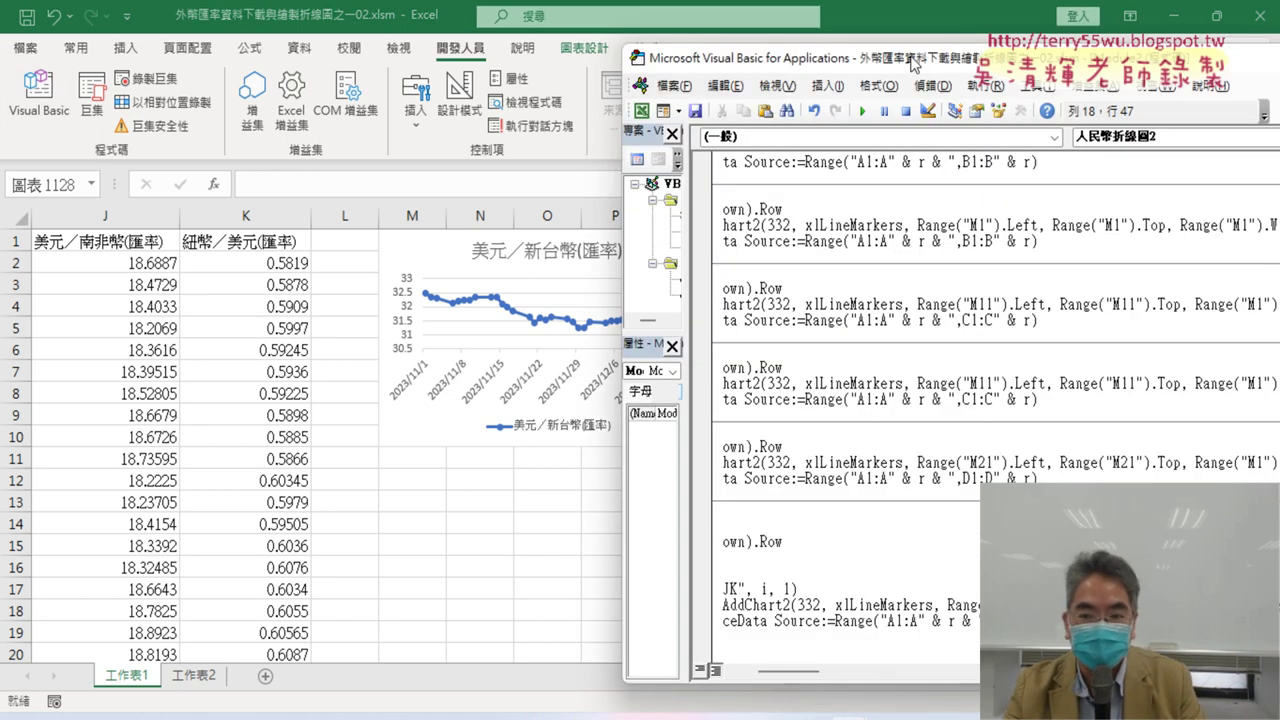
{"action": "left_click_drag", "start_coordinate": [908, 58], "coordinate": [538, 53]}
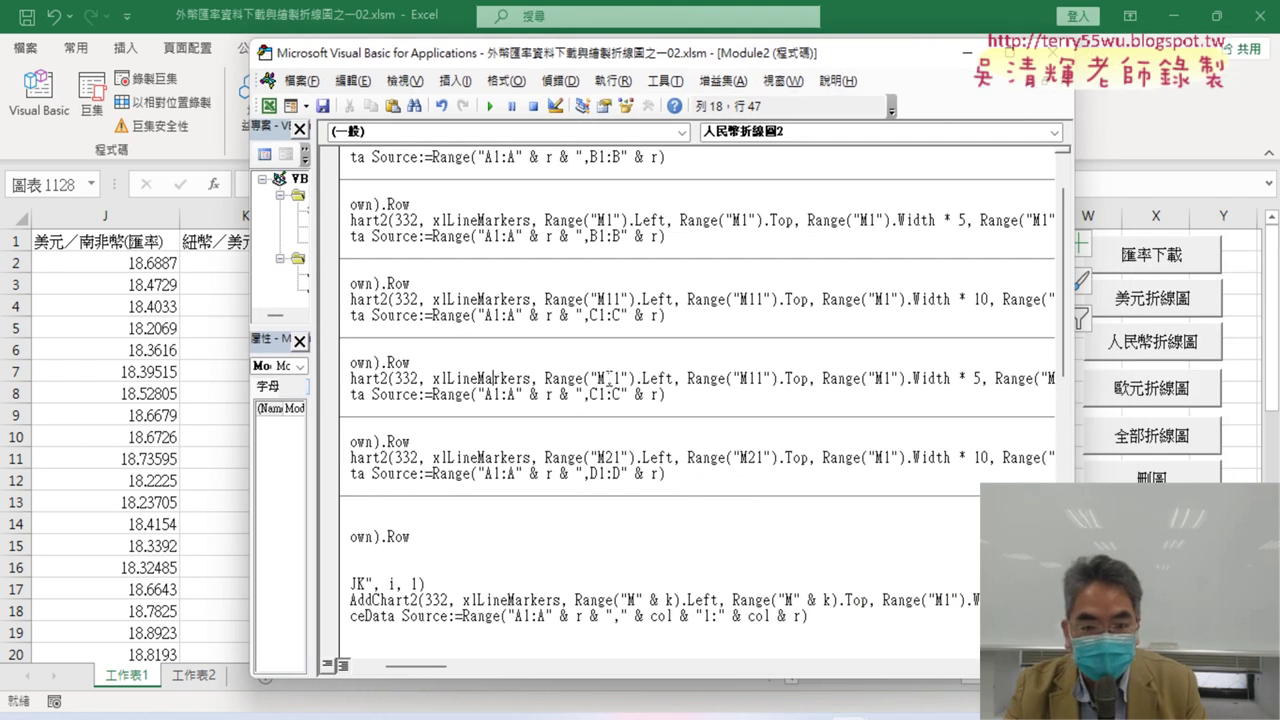
{"action": "type", "text": "R"}
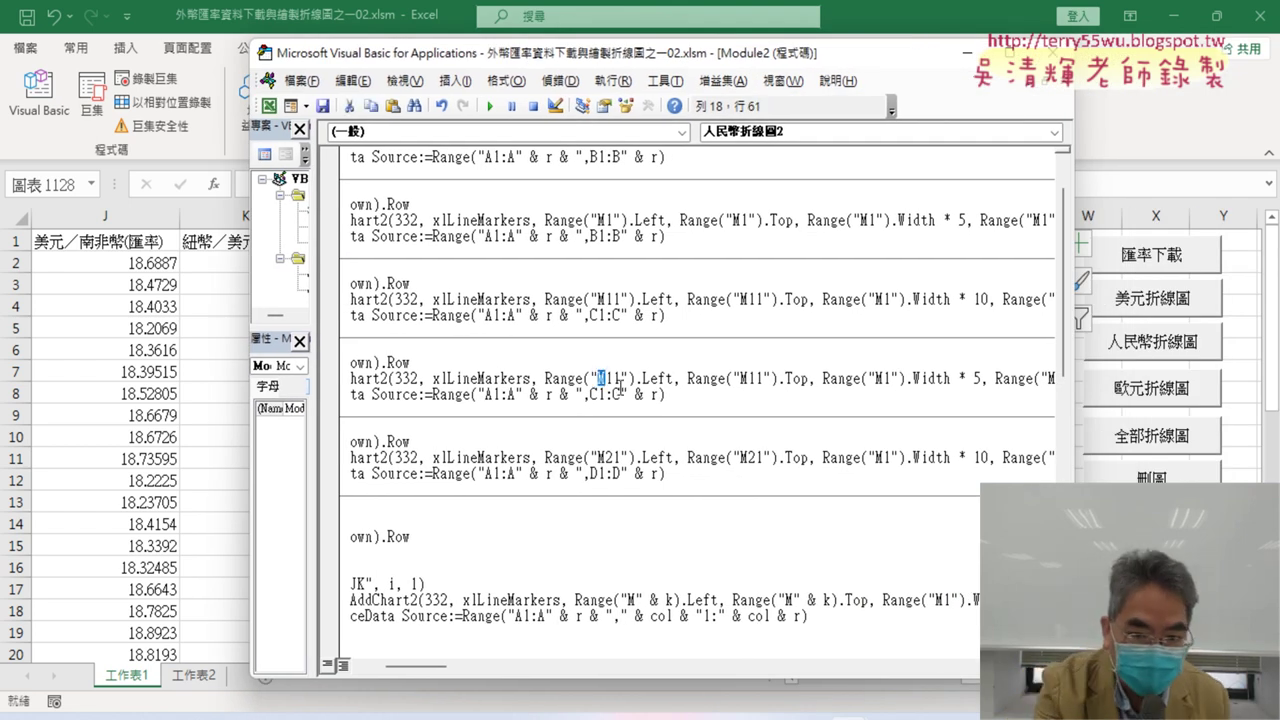
{"action": "key", "text": "Delete"}
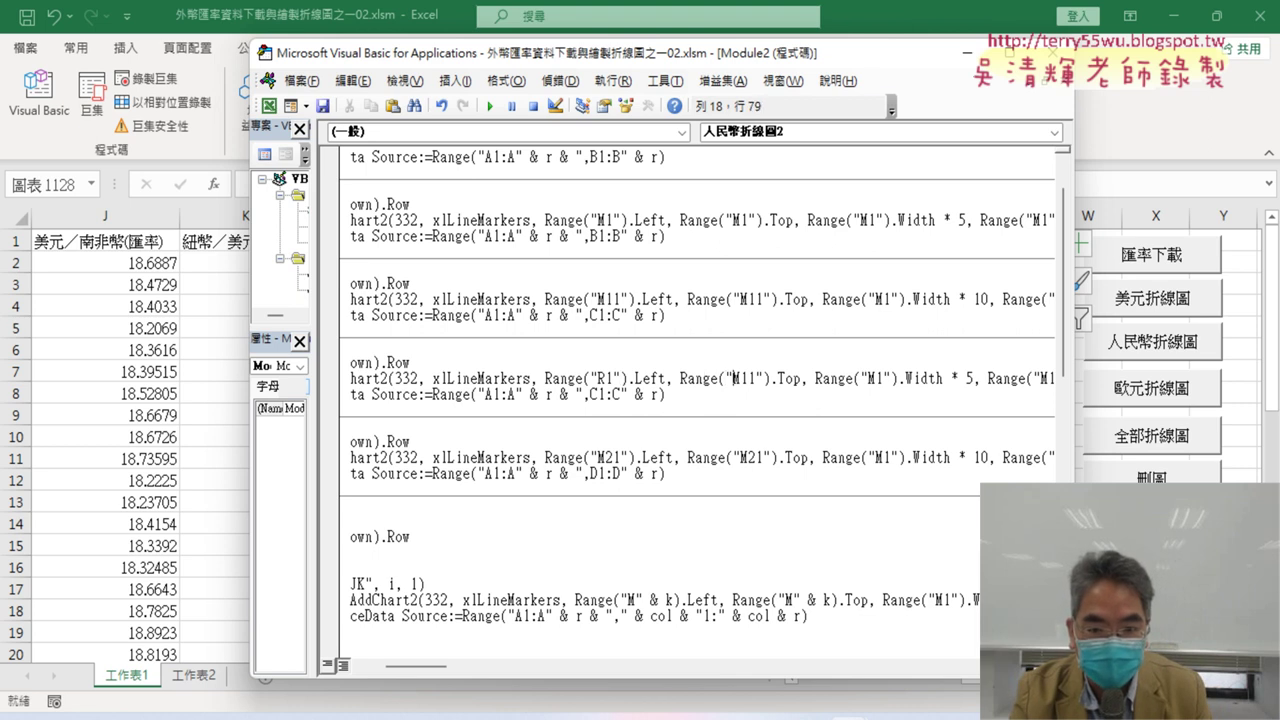
{"action": "key", "text": "Delete"}
{"action": "key", "text": "Delete"}
{"action": "type", "text": "R"}
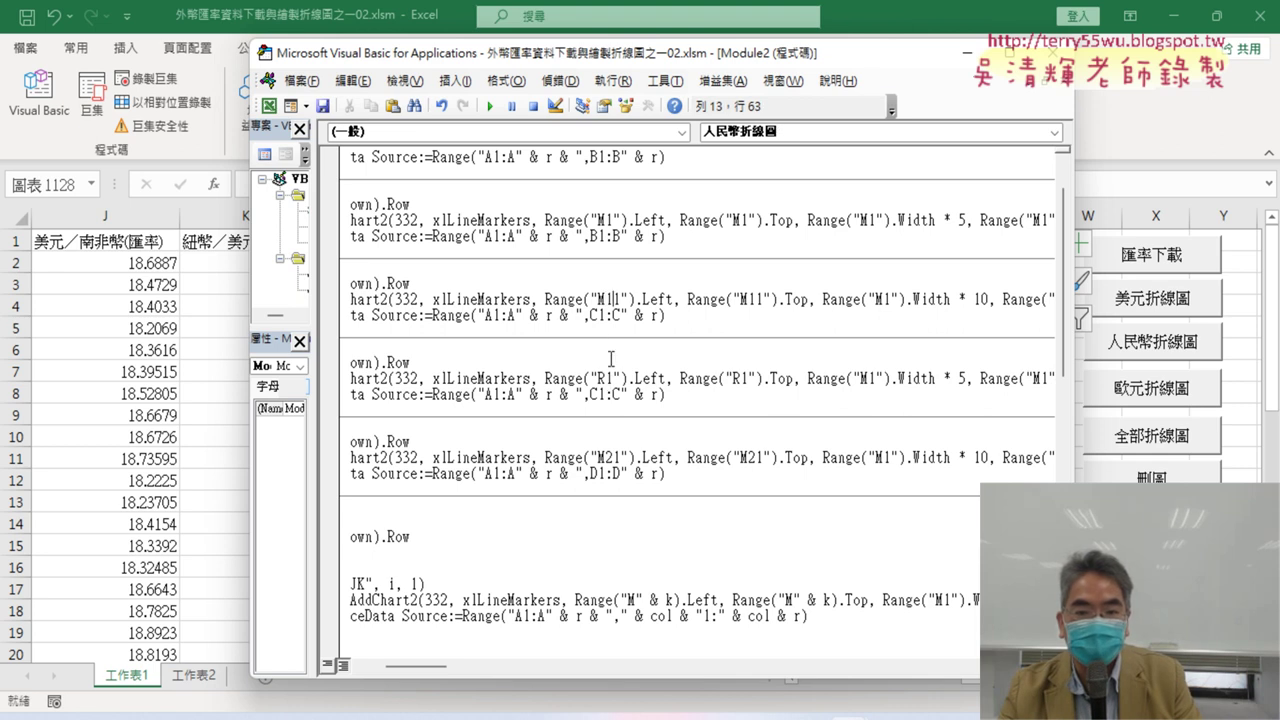
{"action": "left_click", "coordinate": [750, 378]}
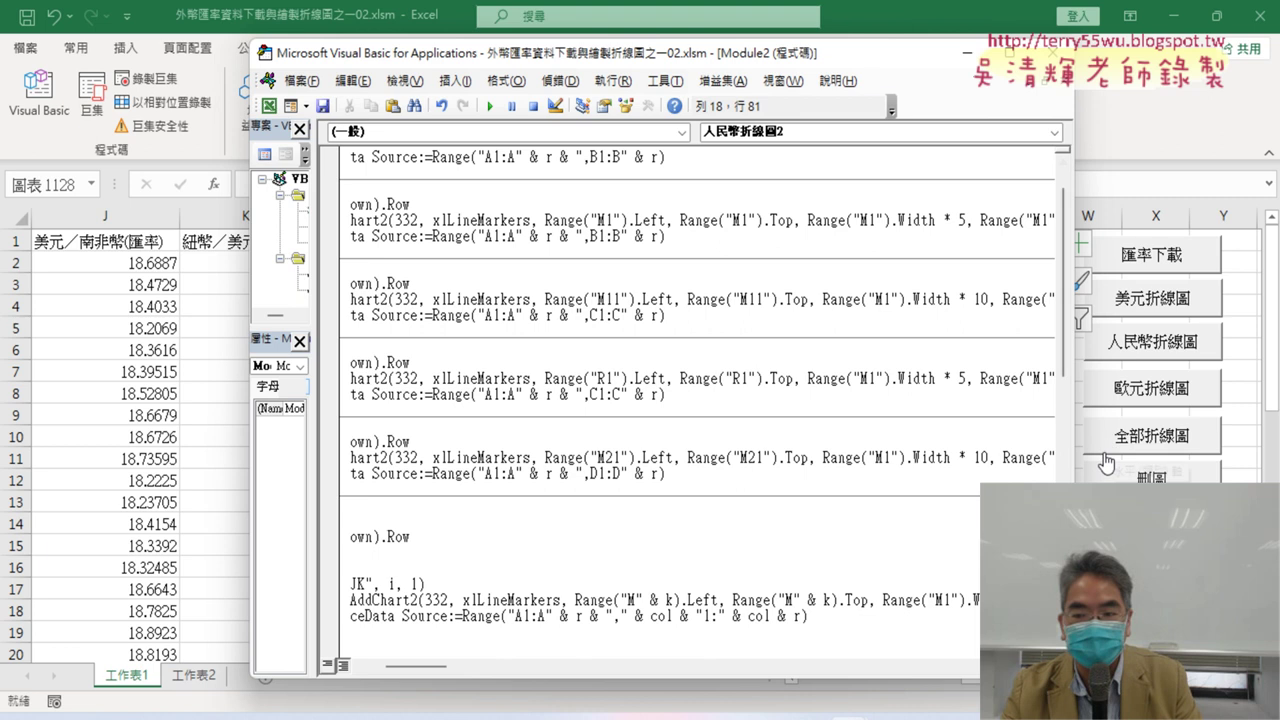
Clear the sheet's charts with the 刪圖 button and bring the code editor back aside.
{"action": "left_click", "coordinate": [1150, 474]}
{"action": "left_click", "coordinate": [38, 92]}
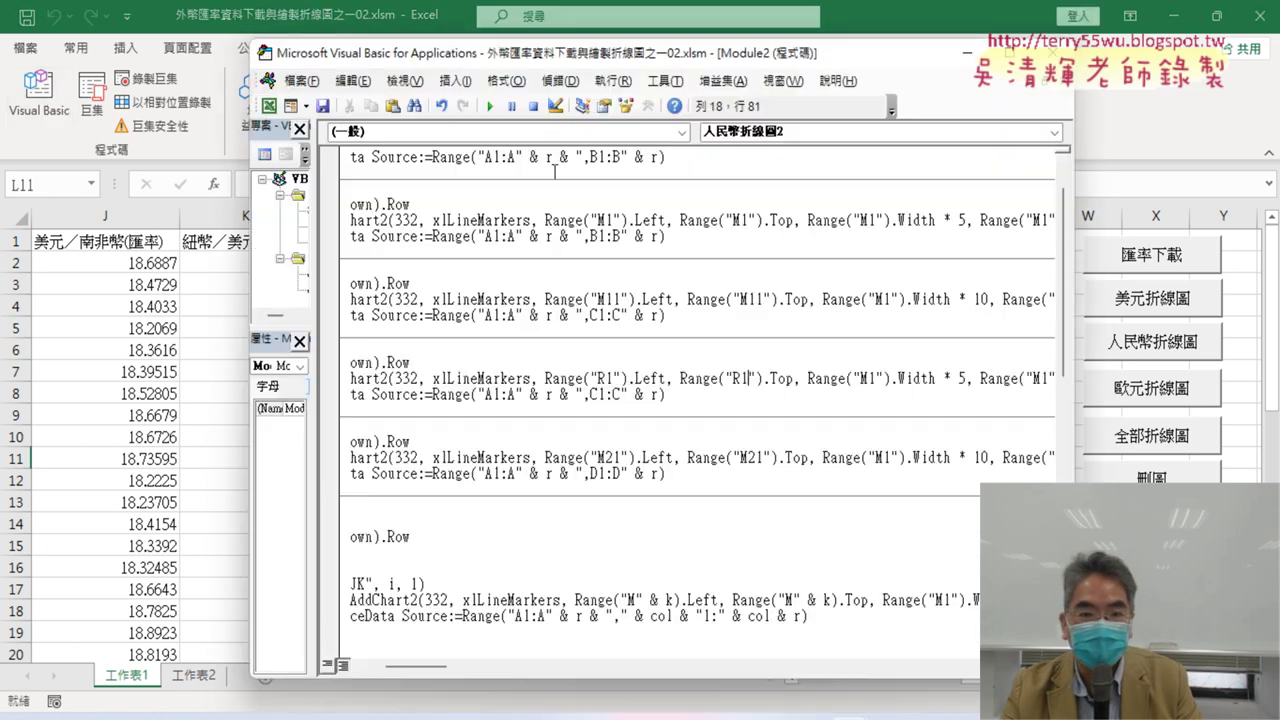
{"action": "left_click_drag", "start_coordinate": [624, 64], "coordinate": [955, 67]}
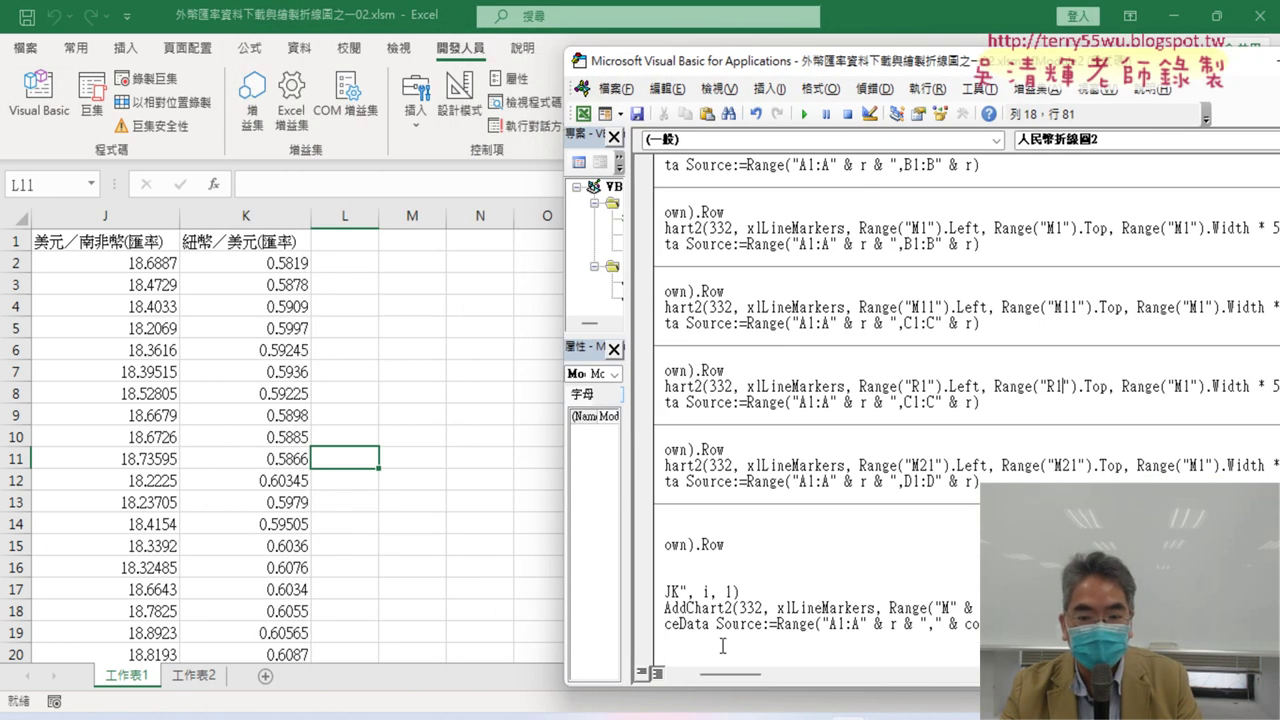
Run 美元折線圖2 to draw the USD chart at column M.
{"action": "left_click_drag", "start_coordinate": [730, 673], "coordinate": [690, 673]}
{"action": "left_click", "coordinate": [755, 212]}
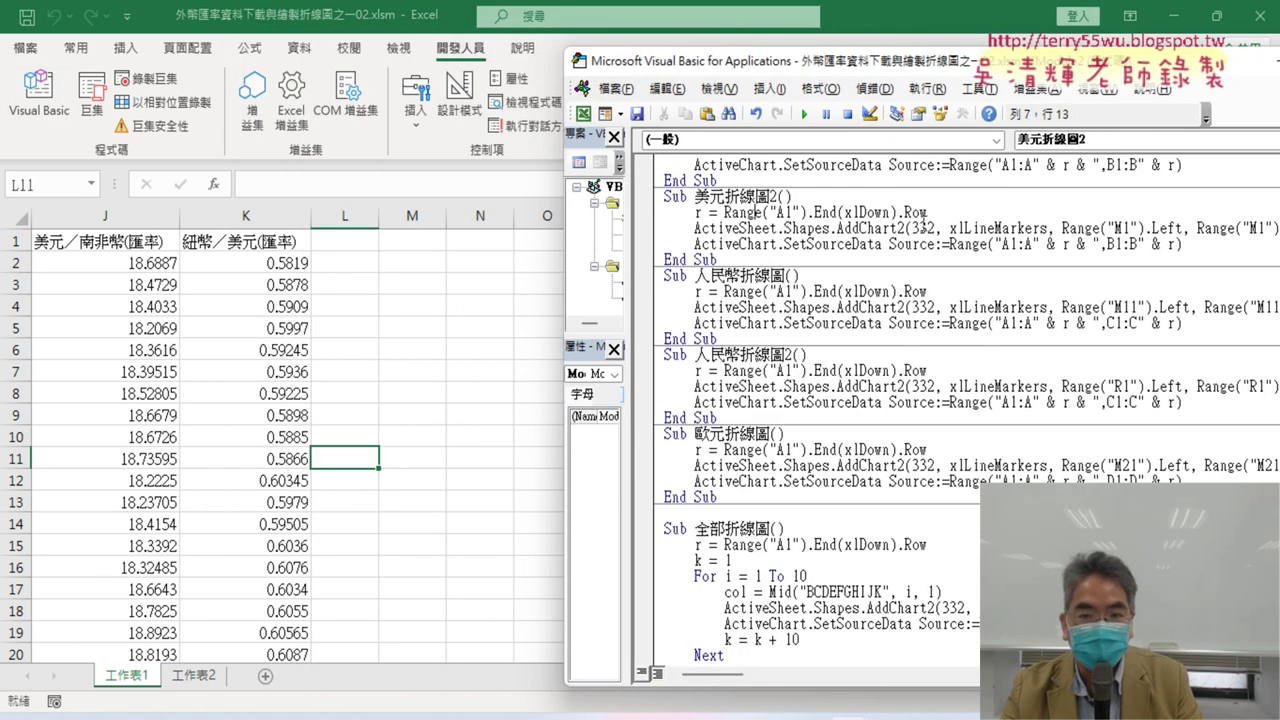
{"action": "left_click", "coordinate": [804, 114]}
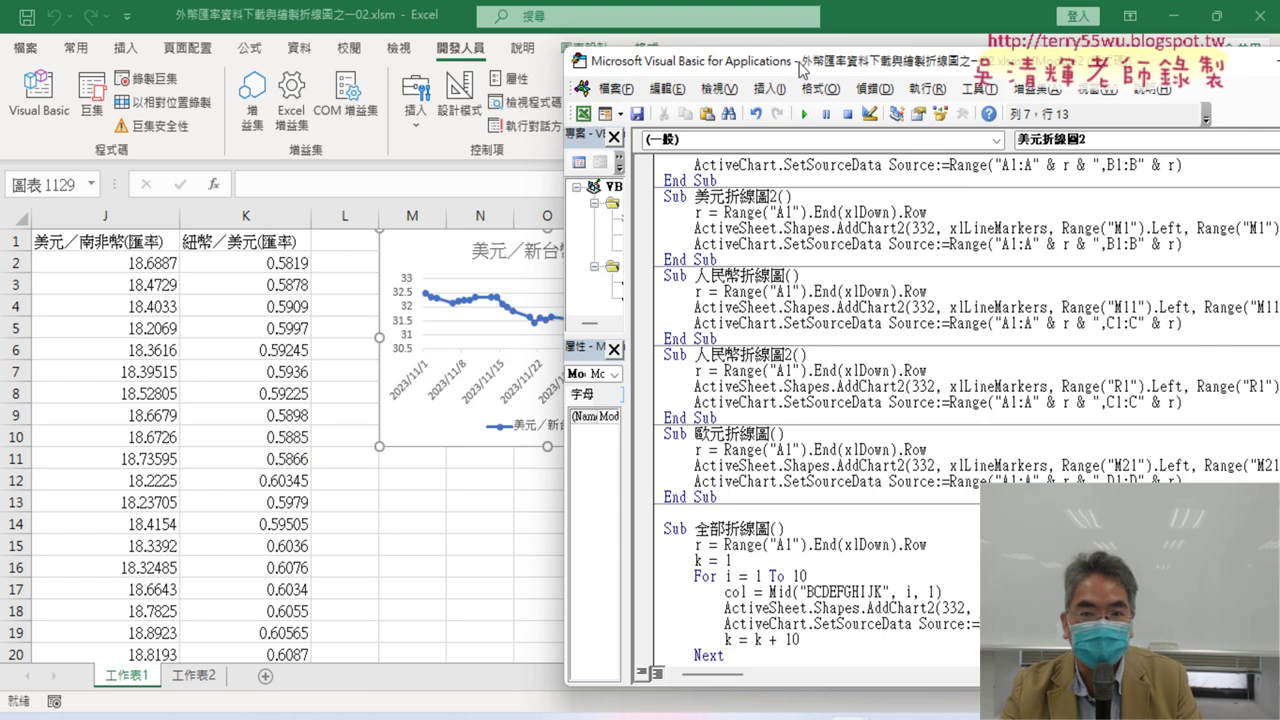
{"action": "left_click_drag", "start_coordinate": [800, 68], "coordinate": [1001, 73]}
Run 人民幣折線圖2 to draw the CNY chart at R1 and view both charts side by side.
{"action": "left_click", "coordinate": [1008, 395]}
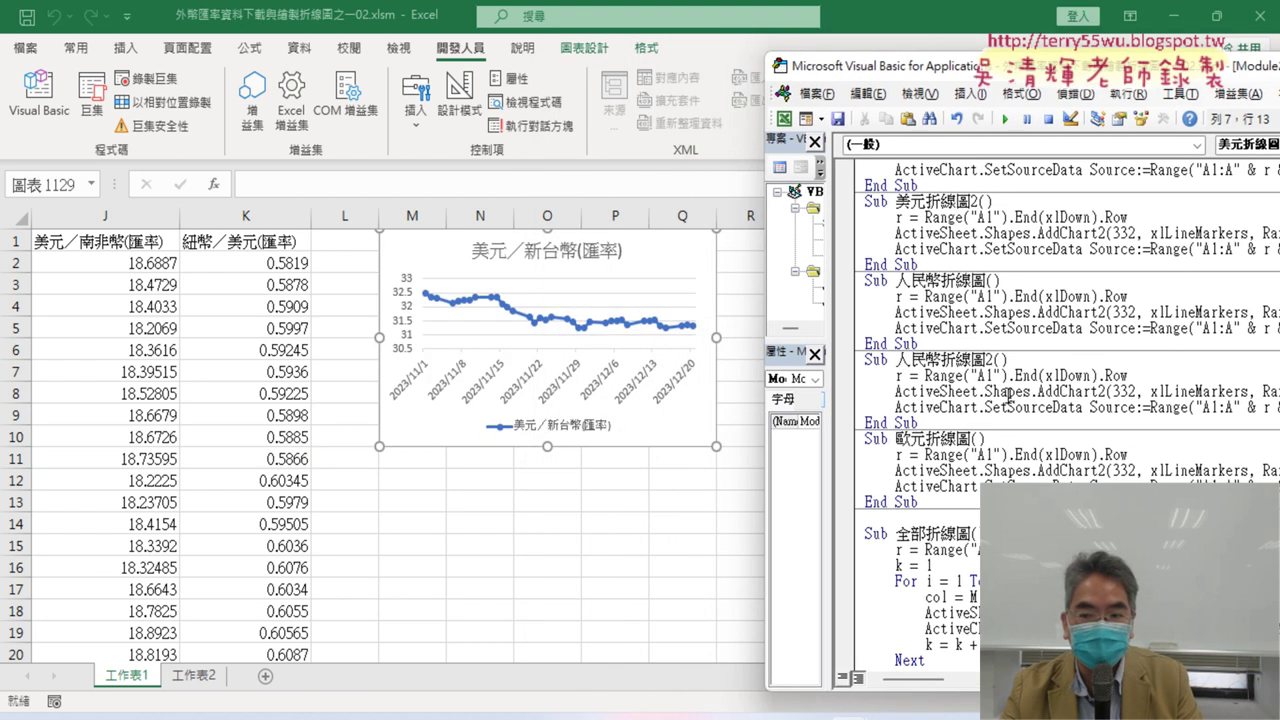
{"action": "left_click", "coordinate": [1006, 120]}
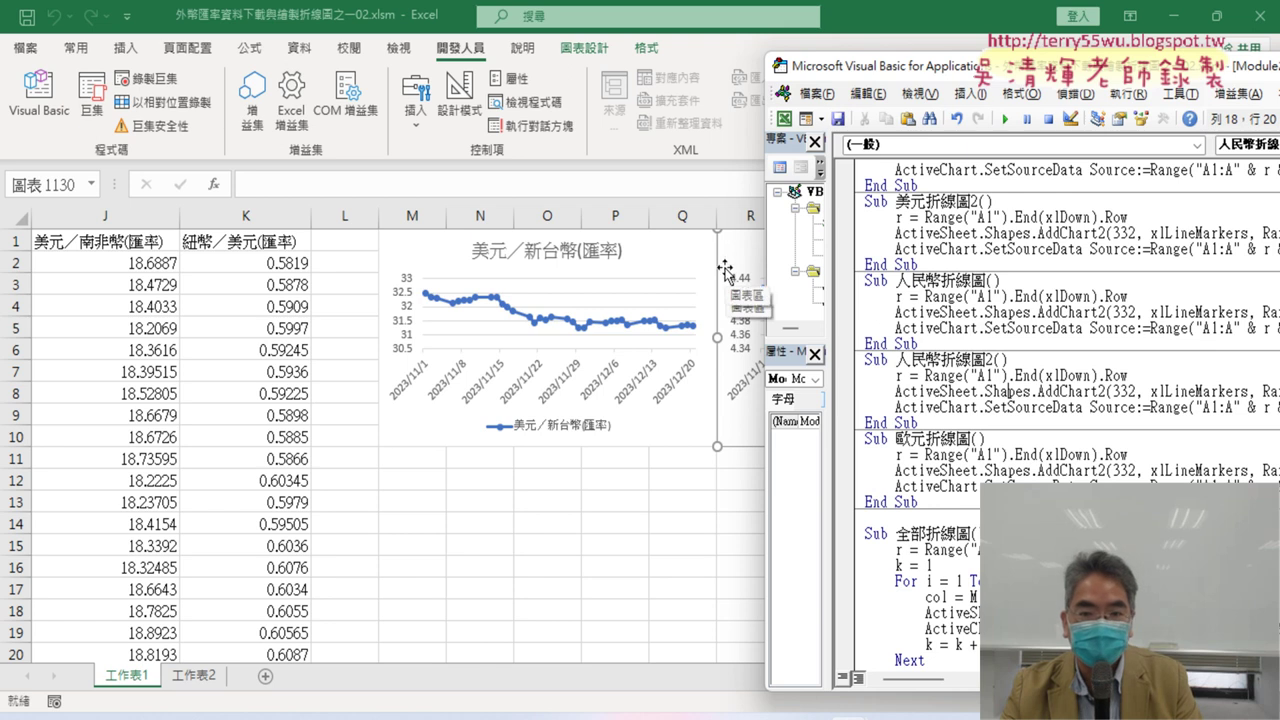
{"action": "left_click", "coordinate": [672, 541]}
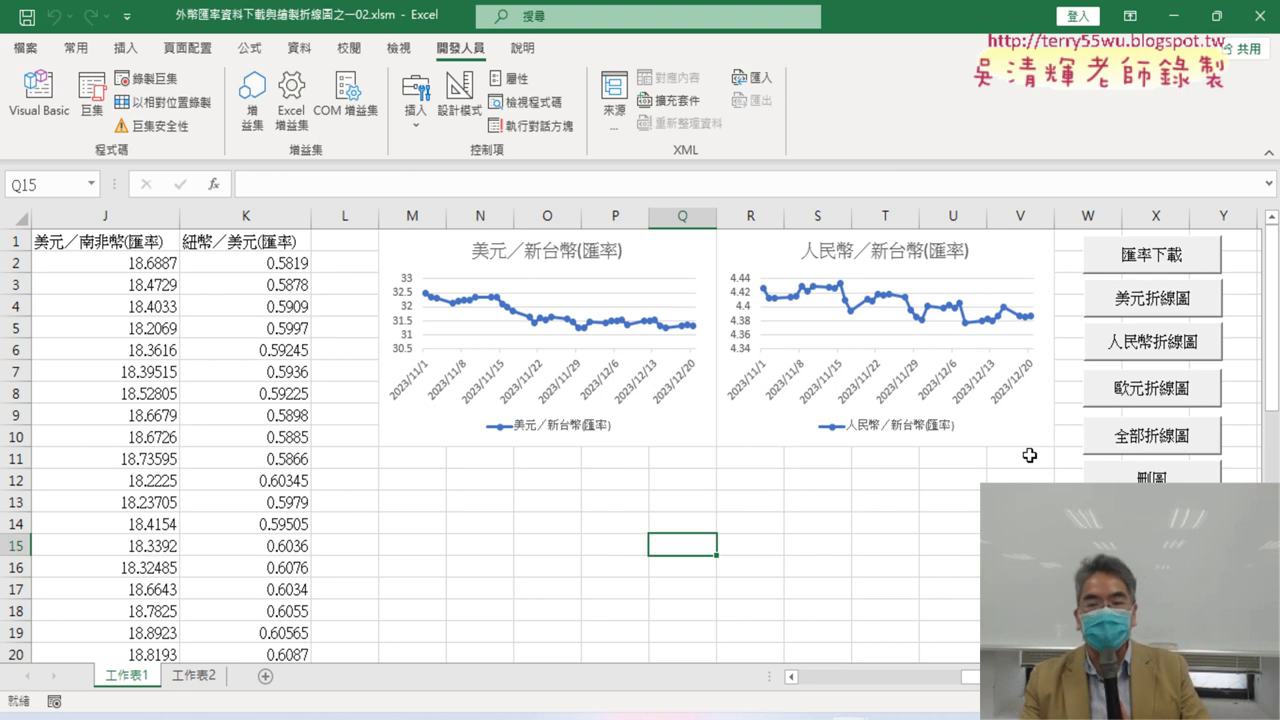
{"action": "left_click", "coordinate": [38, 95]}
Copy the entire 歐元折線圖 procedure in Module2, from Sub through End Sub.
{"action": "left_click_drag", "start_coordinate": [1004, 84], "coordinate": [878, 75]}
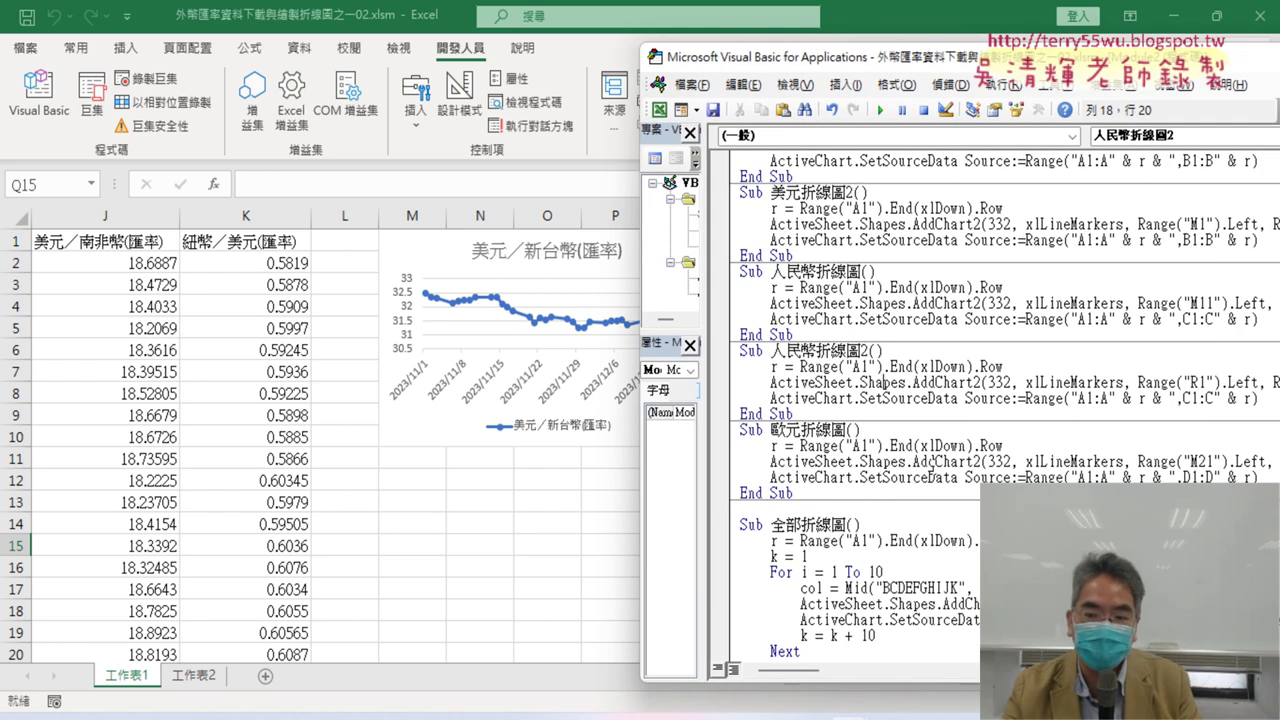
{"action": "left_click_drag", "start_coordinate": [795, 493], "coordinate": [738, 429]}
{"action": "right_click", "coordinate": [814, 458]}
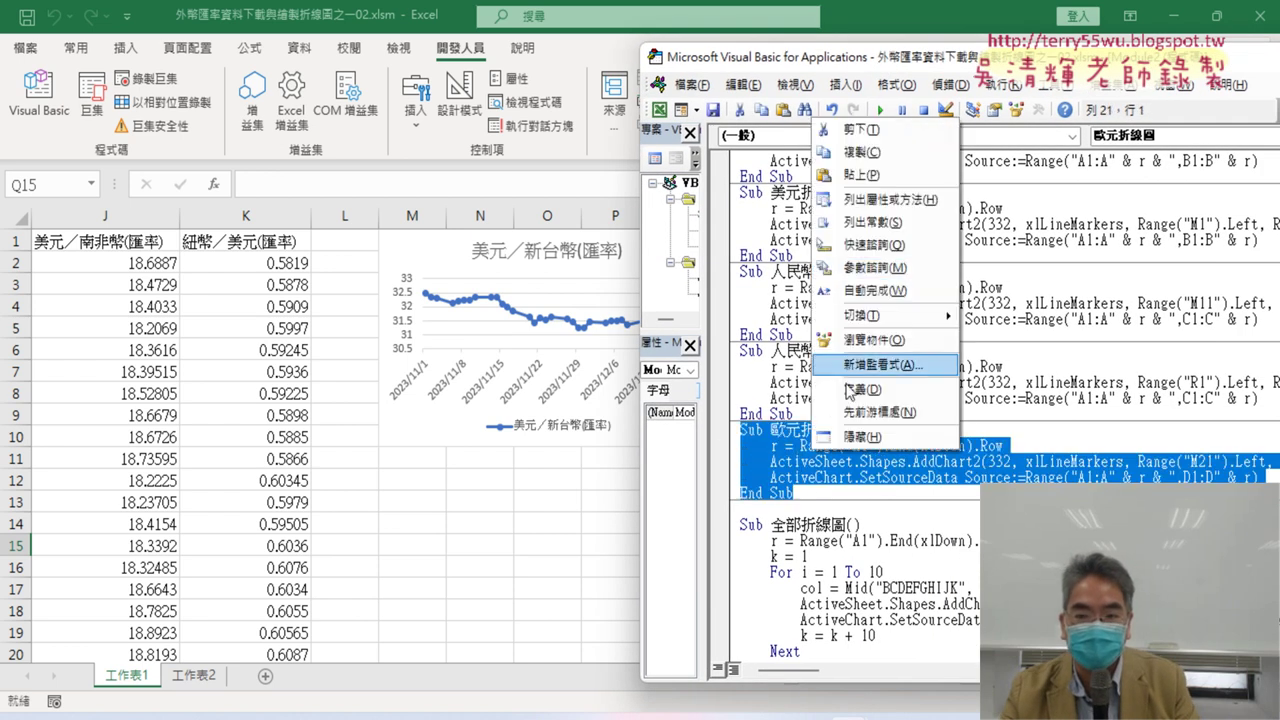
{"action": "left_click", "coordinate": [893, 152]}
Paste the copy below End Sub and rename it 歐元折線圖2.
{"action": "left_click", "coordinate": [766, 494]}
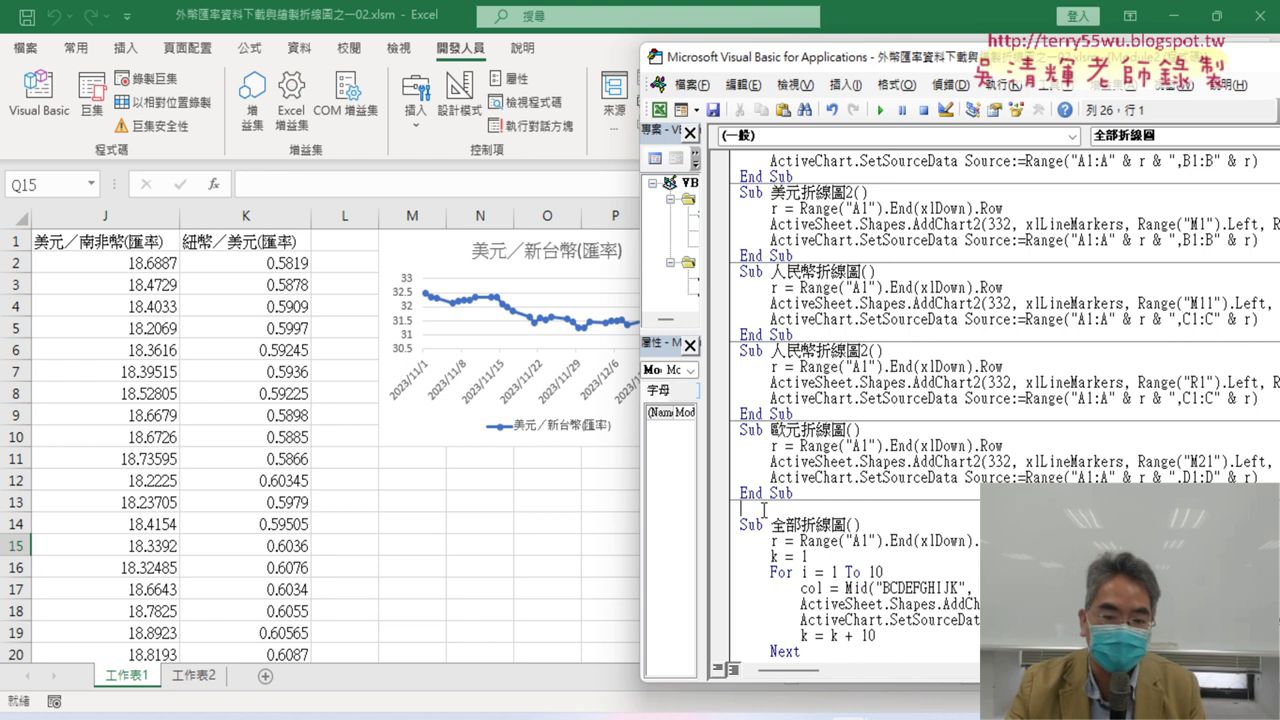
{"action": "left_click", "coordinate": [765, 509]}
{"action": "key", "text": "ctrl+v"}
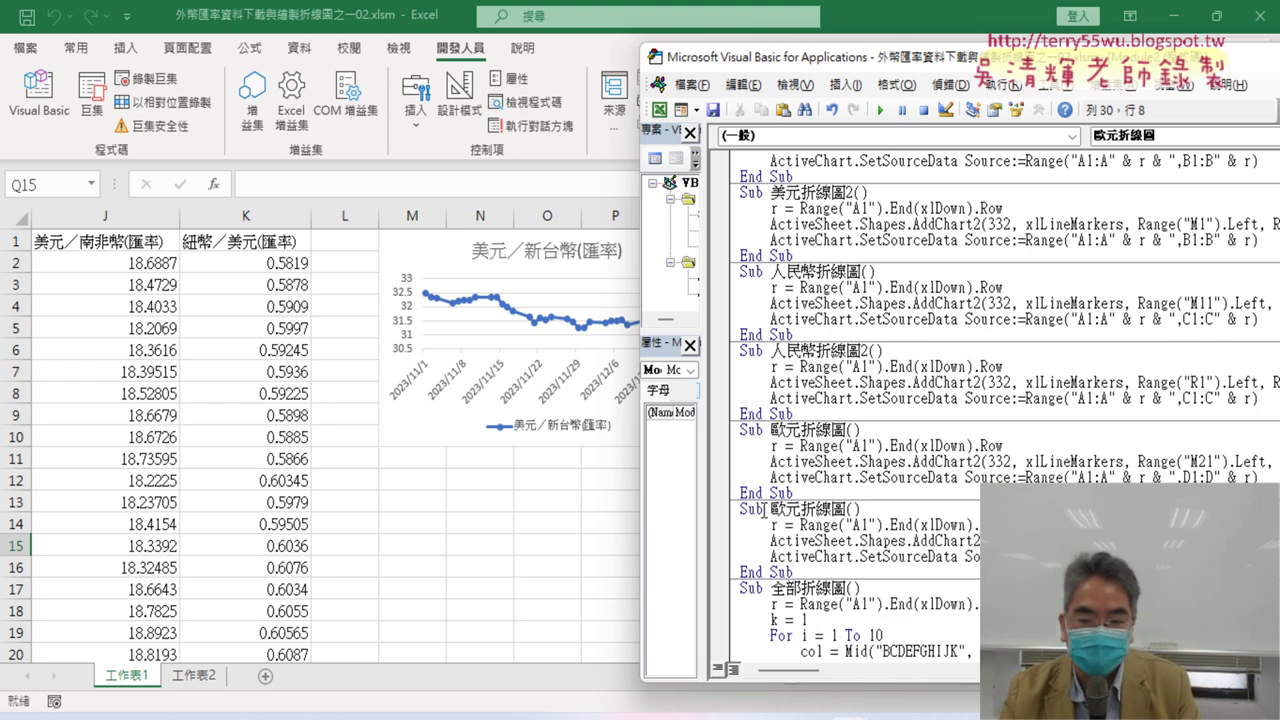
{"action": "type", "text": "2"}
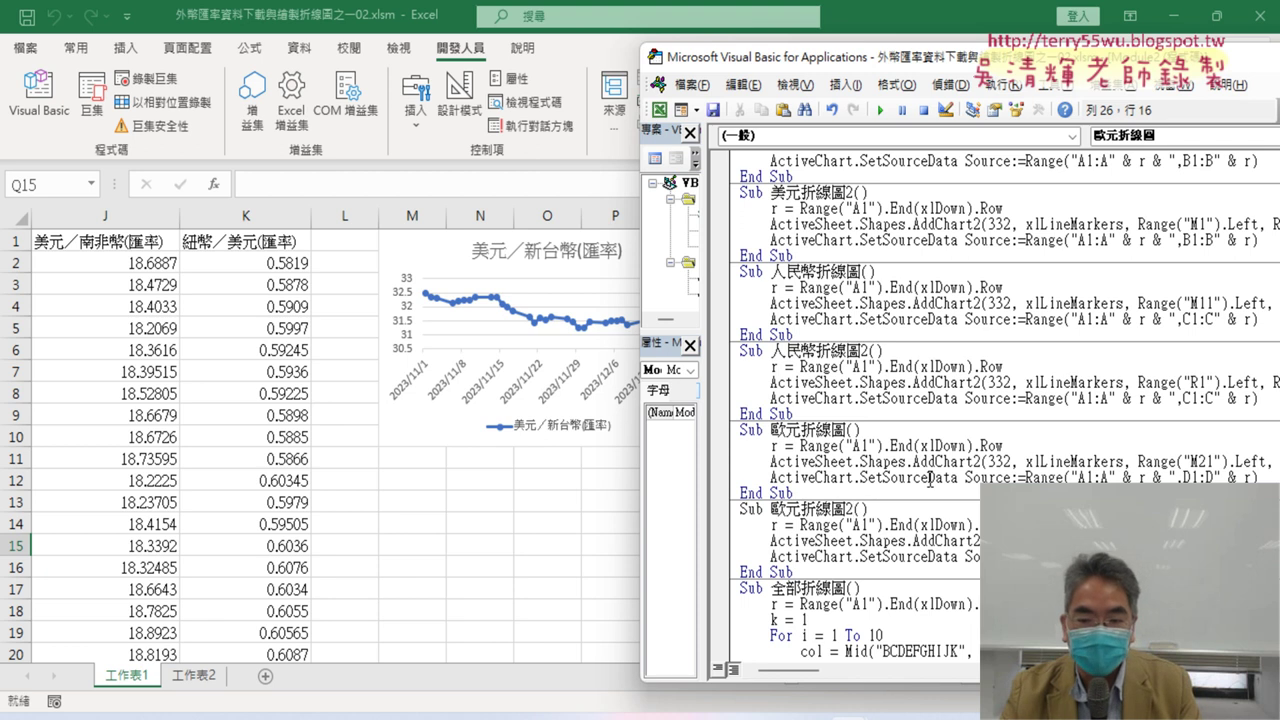
{"action": "scroll", "coordinate": [929, 479], "scroll_direction": "down", "scroll_amount": 1}
{"action": "scroll", "coordinate": [929, 479], "scroll_direction": "down", "scroll_amount": 1}
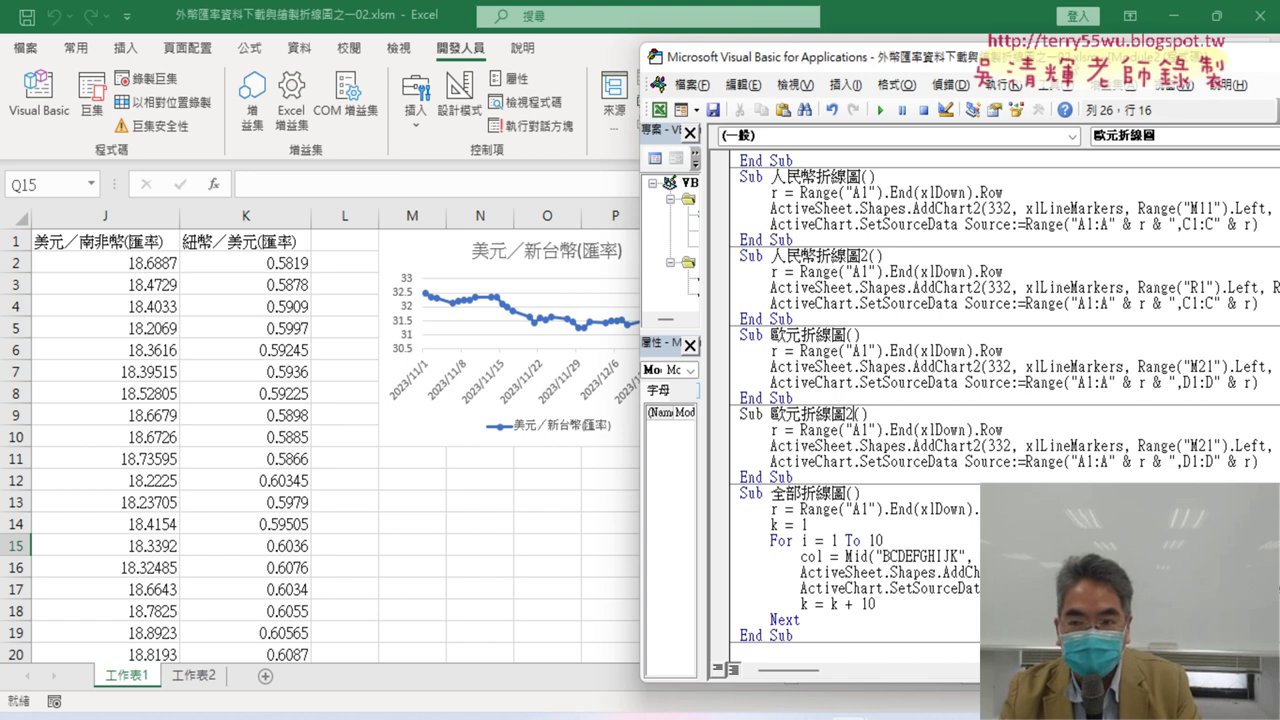
In 歐元折線圖2, change the chart width multiplier from Width * 10 to Width * 5.
{"action": "left_click_drag", "start_coordinate": [1062, 60], "coordinate": [785, 62]}
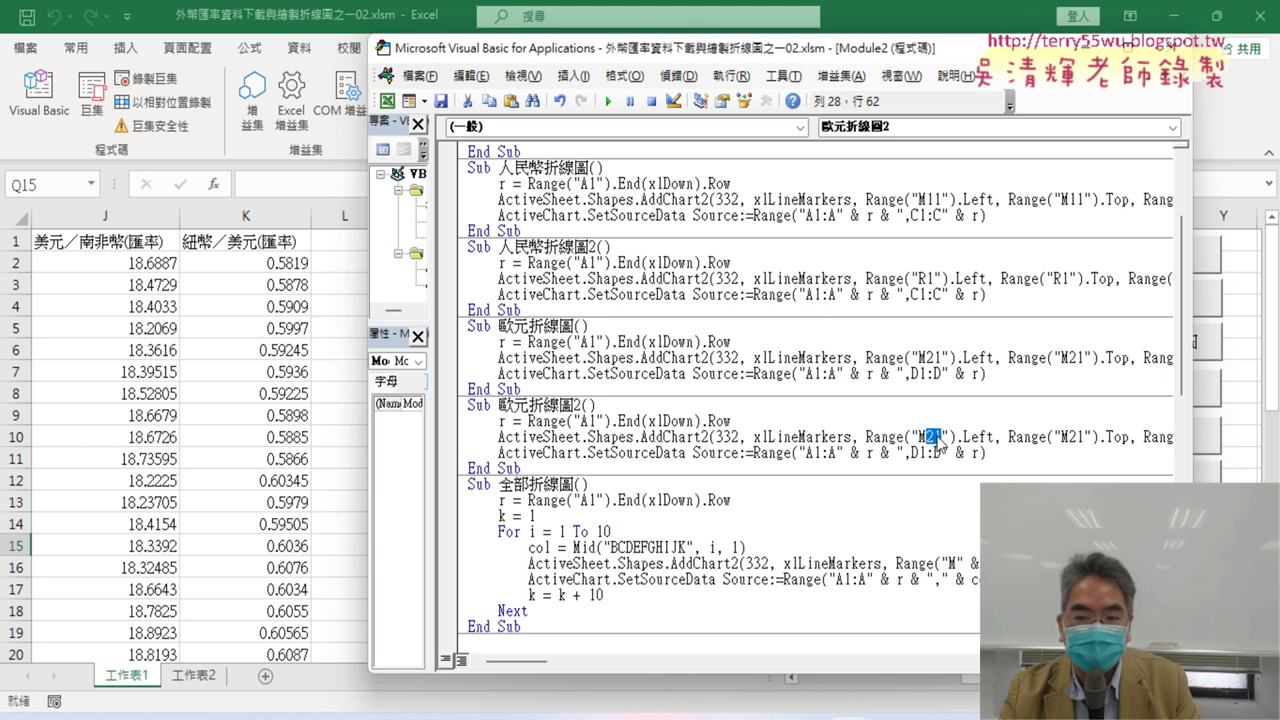
{"action": "type", "text": "11"}
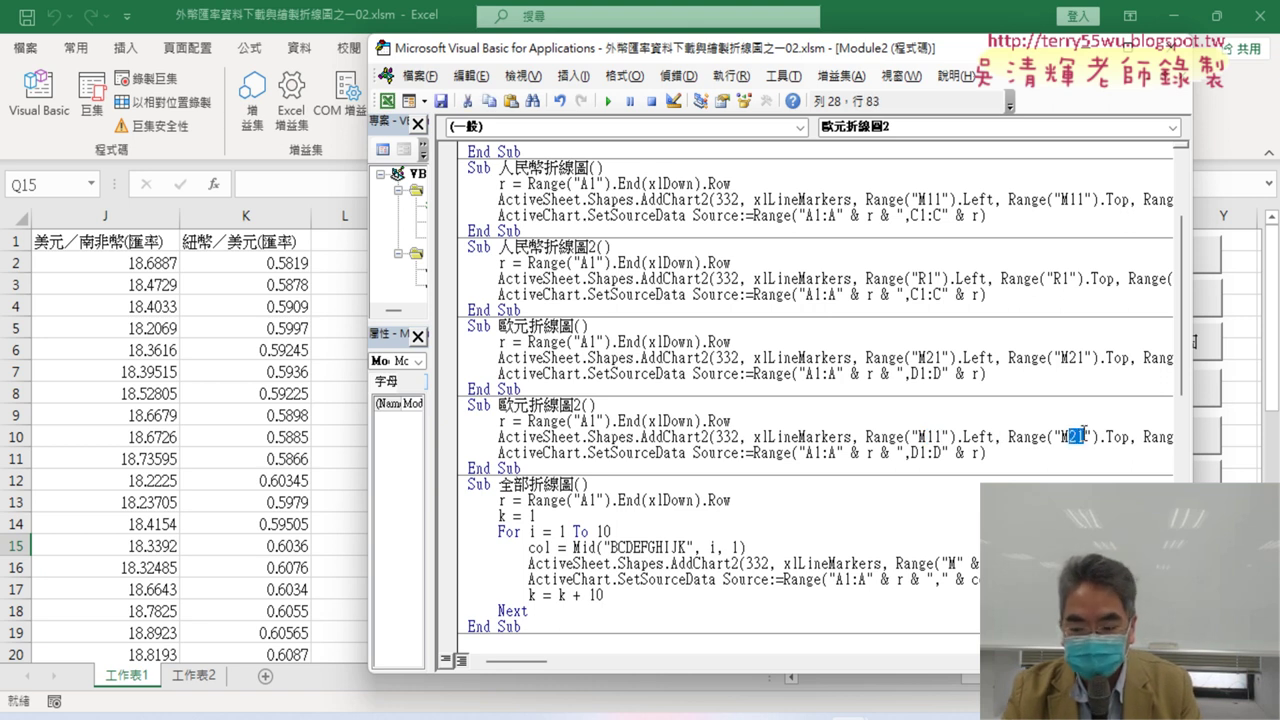
{"action": "type", "text": "11"}
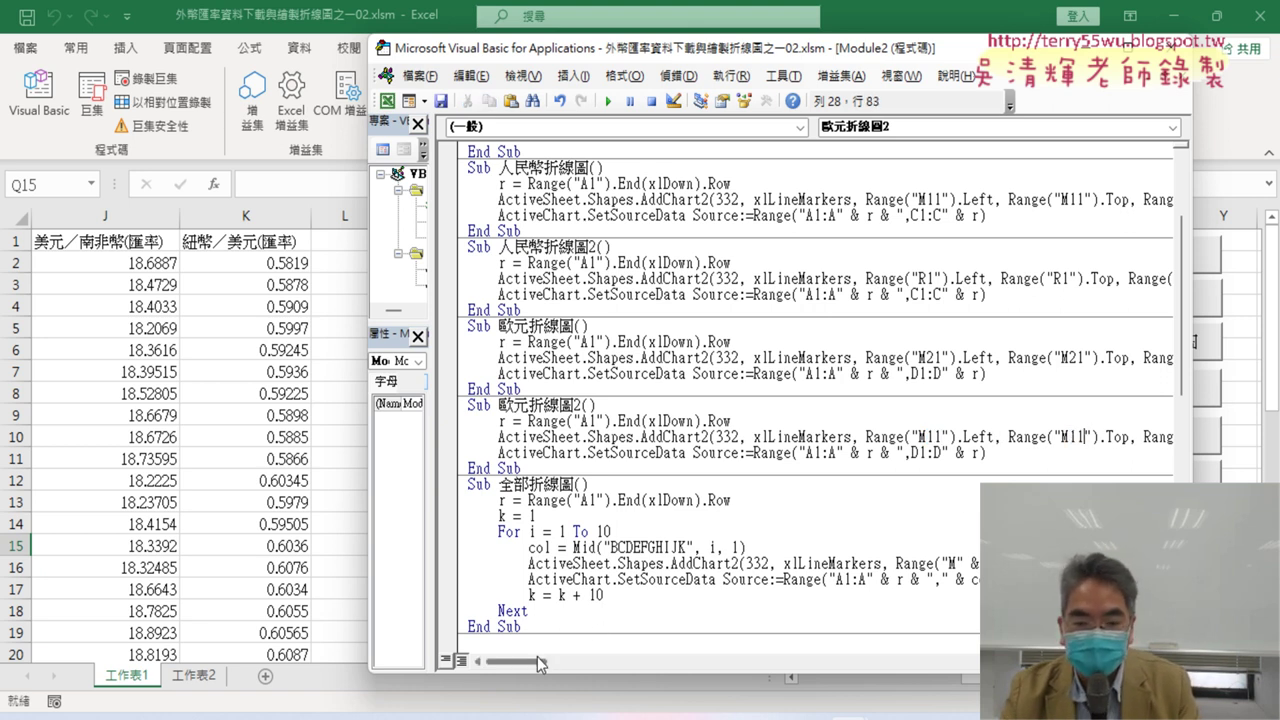
{"action": "left_click_drag", "start_coordinate": [540, 663], "coordinate": [568, 663]}
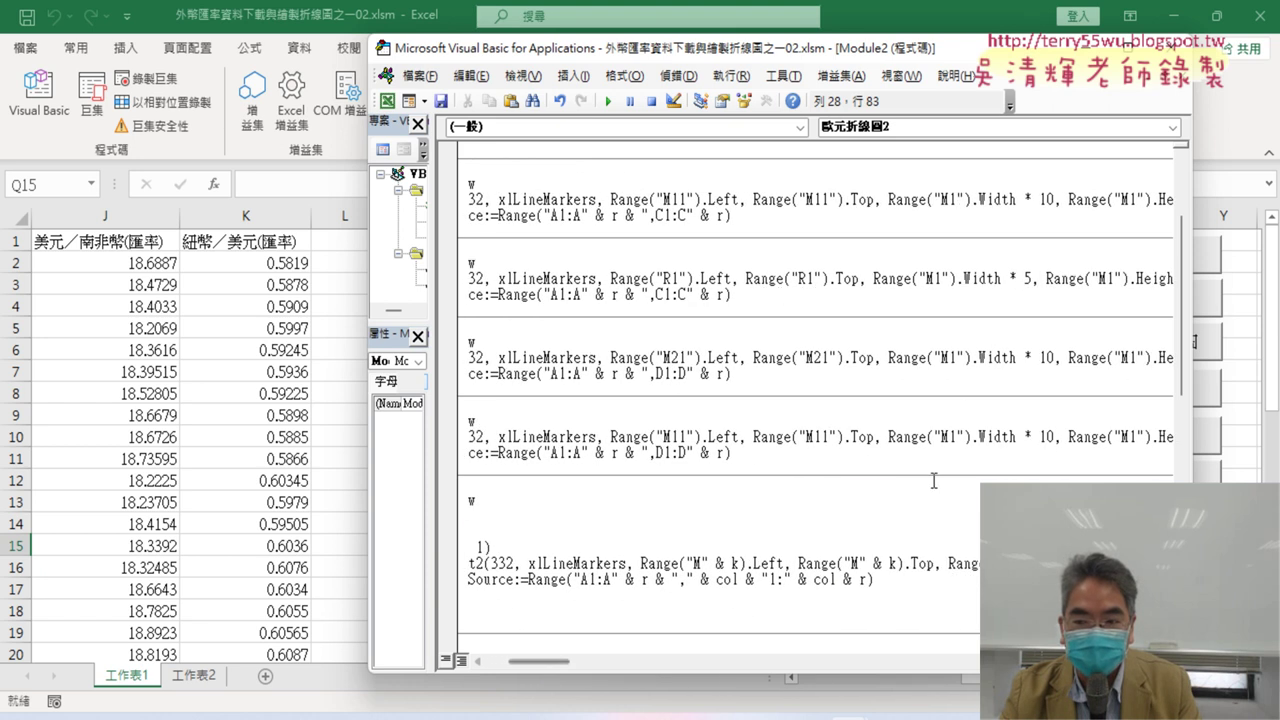
{"action": "double_click", "coordinate": [1047, 437]}
{"action": "type", "text": "5"}
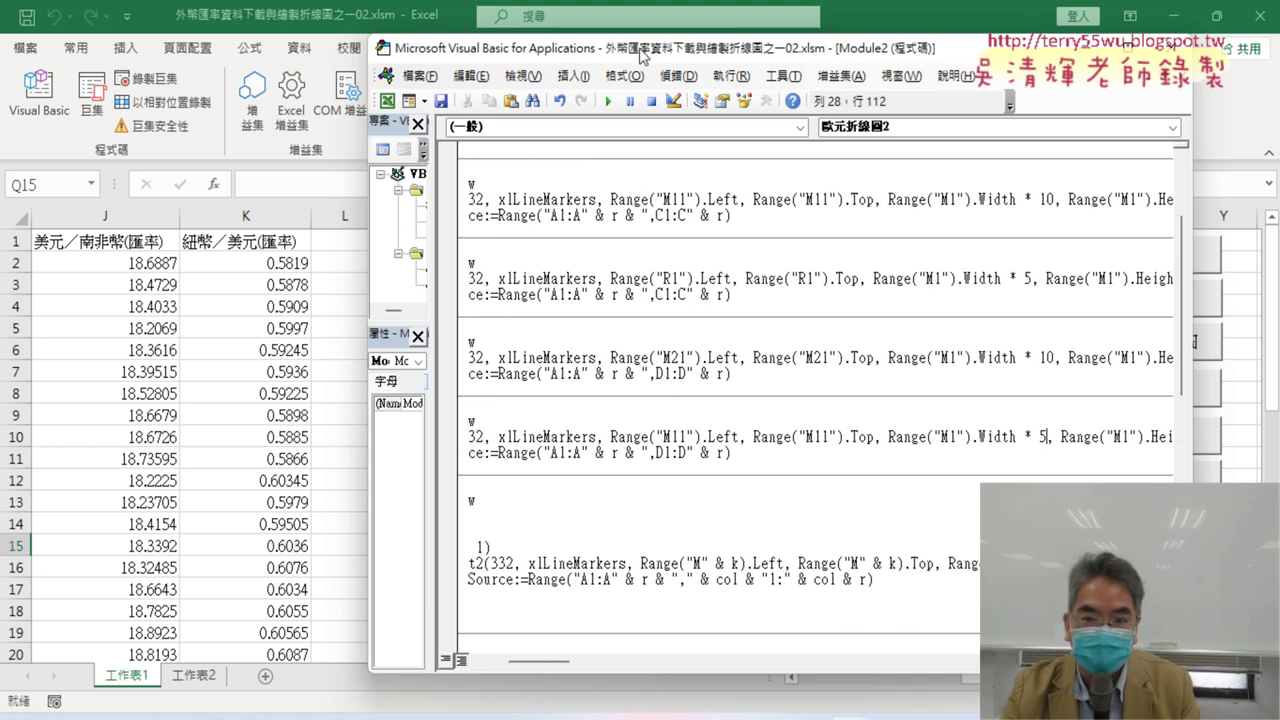
Run the edited macro to draw the narrow EUR/USD chart below the USD/TWD chart.
{"action": "left_click_drag", "start_coordinate": [645, 55], "coordinate": [947, 67]}
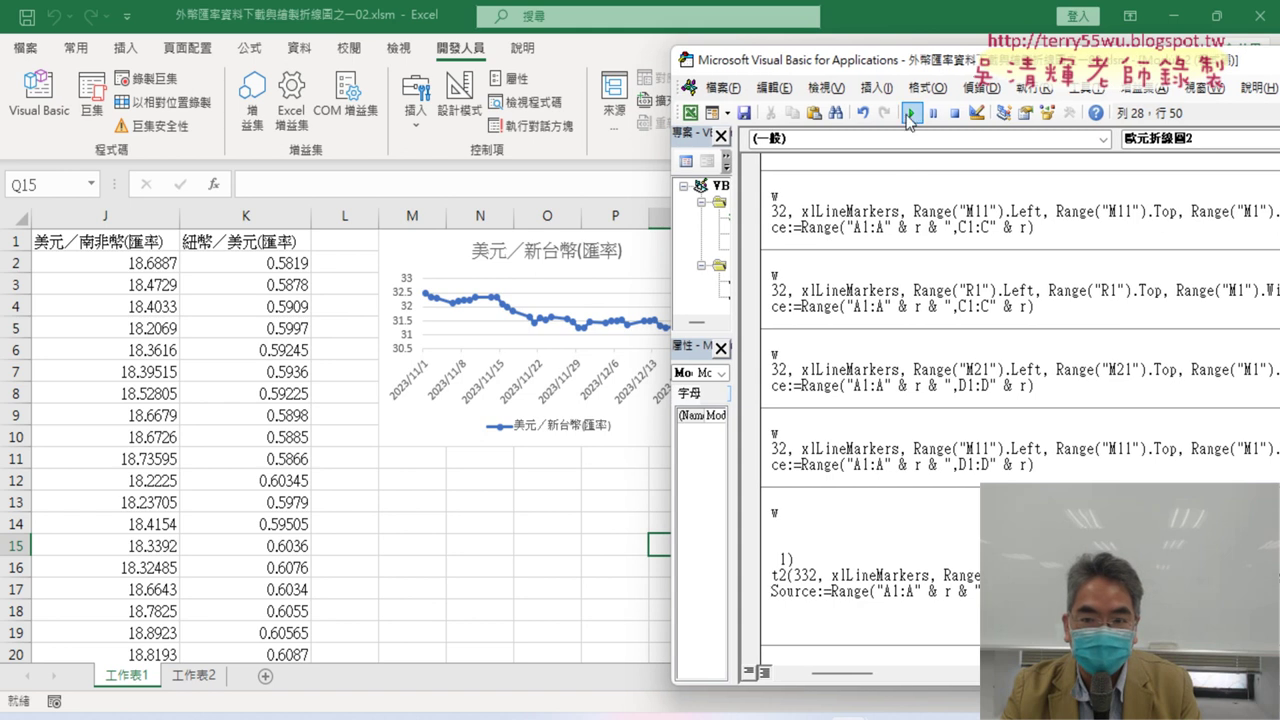
{"action": "left_click", "coordinate": [911, 113]}
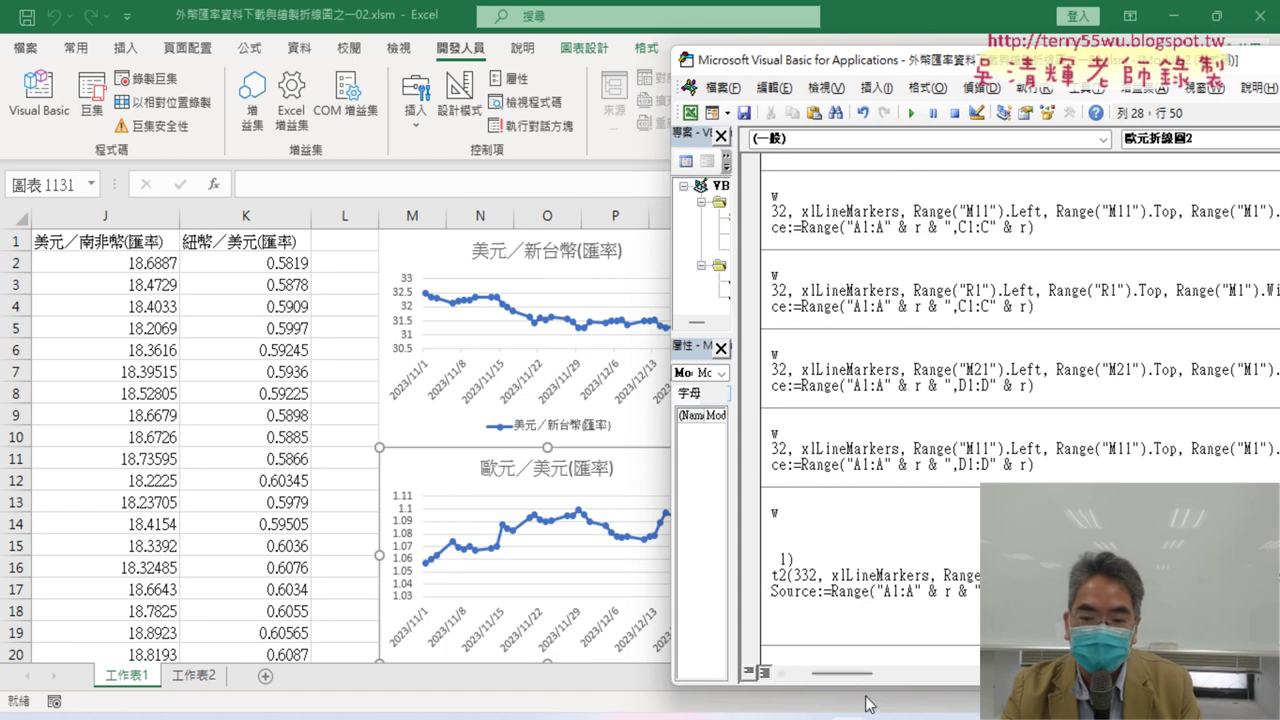
{"action": "left_click_drag", "start_coordinate": [843, 673], "coordinate": [818, 690]}
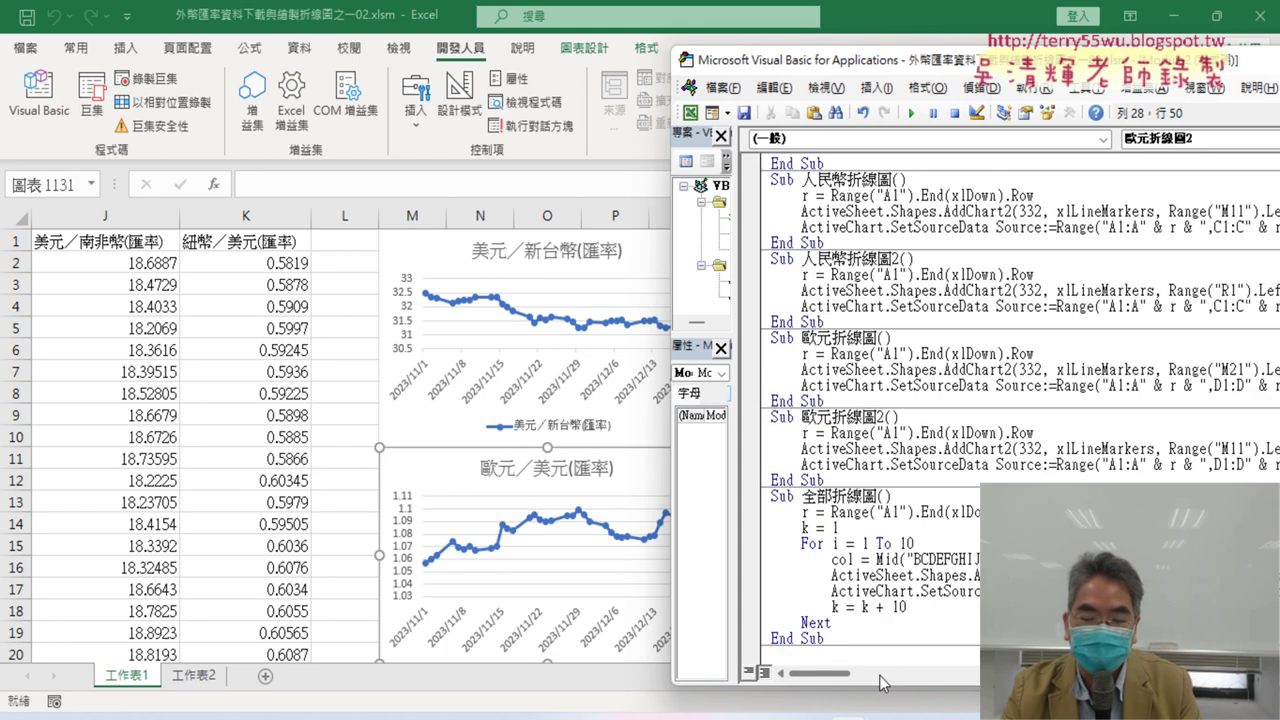
{"action": "left_click", "coordinate": [343, 490]}
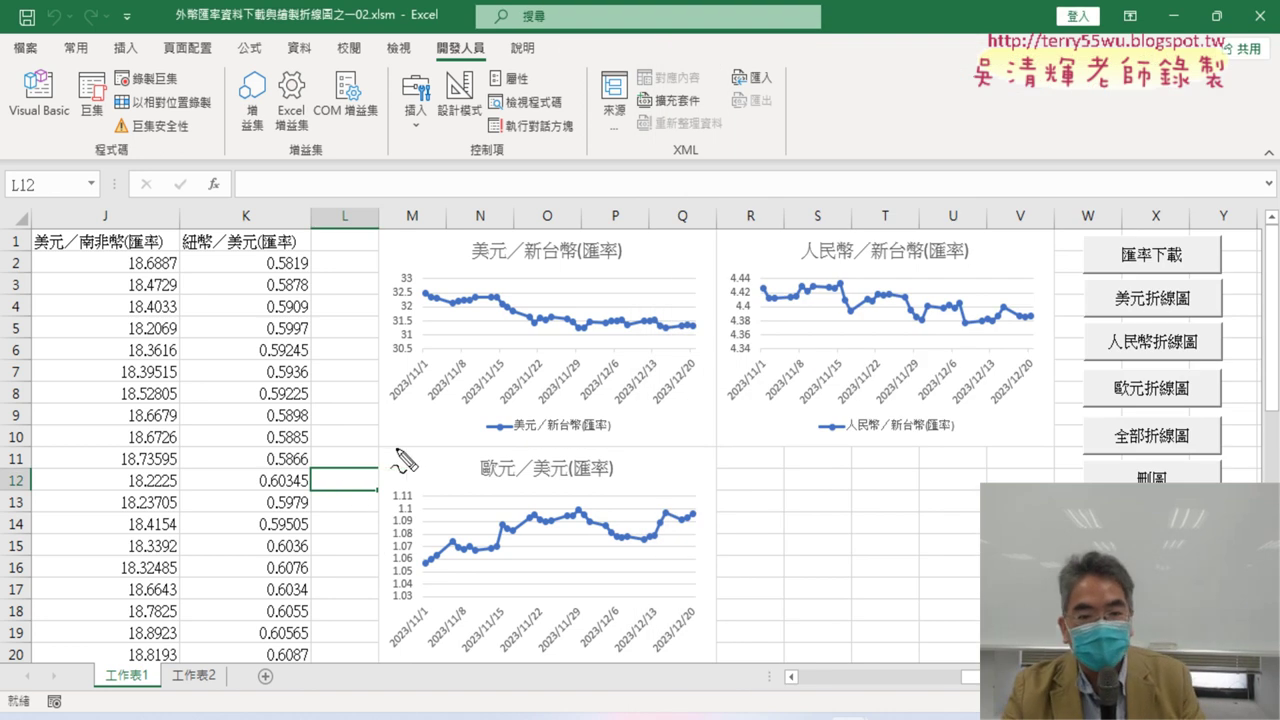
{"action": "left_click_drag", "start_coordinate": [367, 446], "coordinate": [1074, 458]}
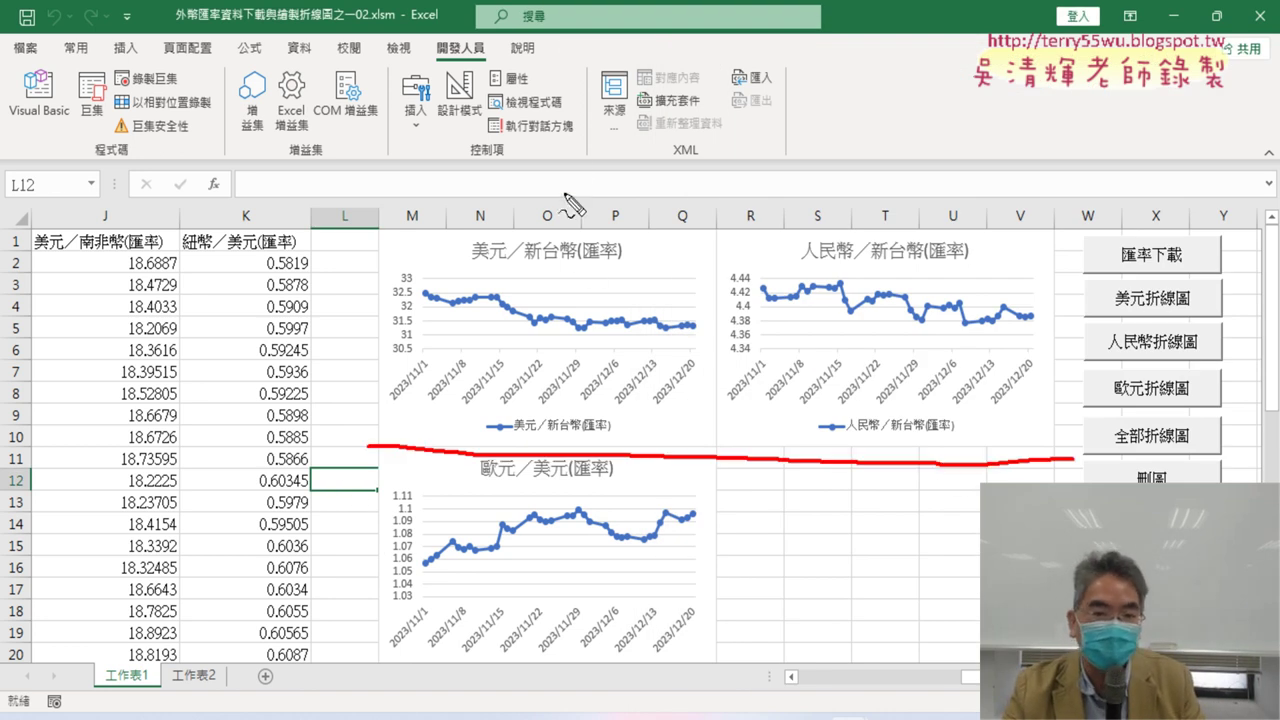
{"action": "left_click_drag", "start_coordinate": [575, 206], "coordinate": [588, 110]}
{"action": "left_click_drag", "start_coordinate": [910, 122], "coordinate": [992, 188]}
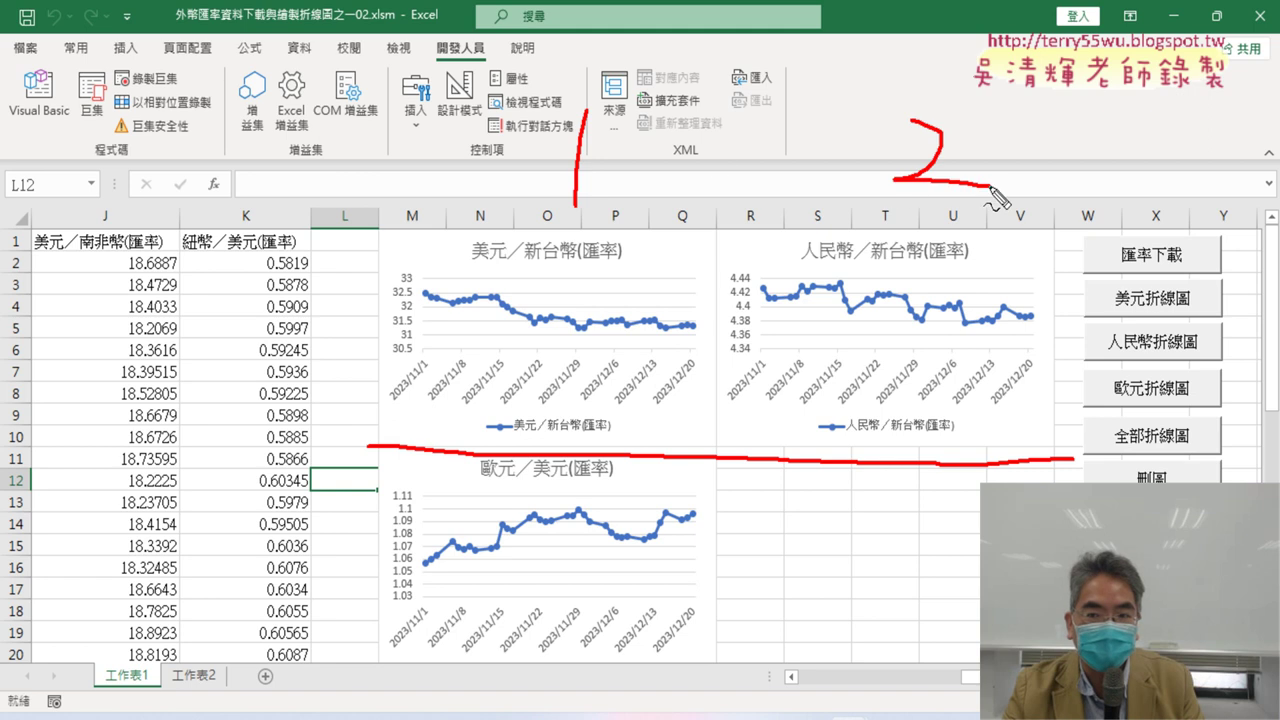
{"action": "left_click_drag", "start_coordinate": [550, 215], "coordinate": [600, 214]}
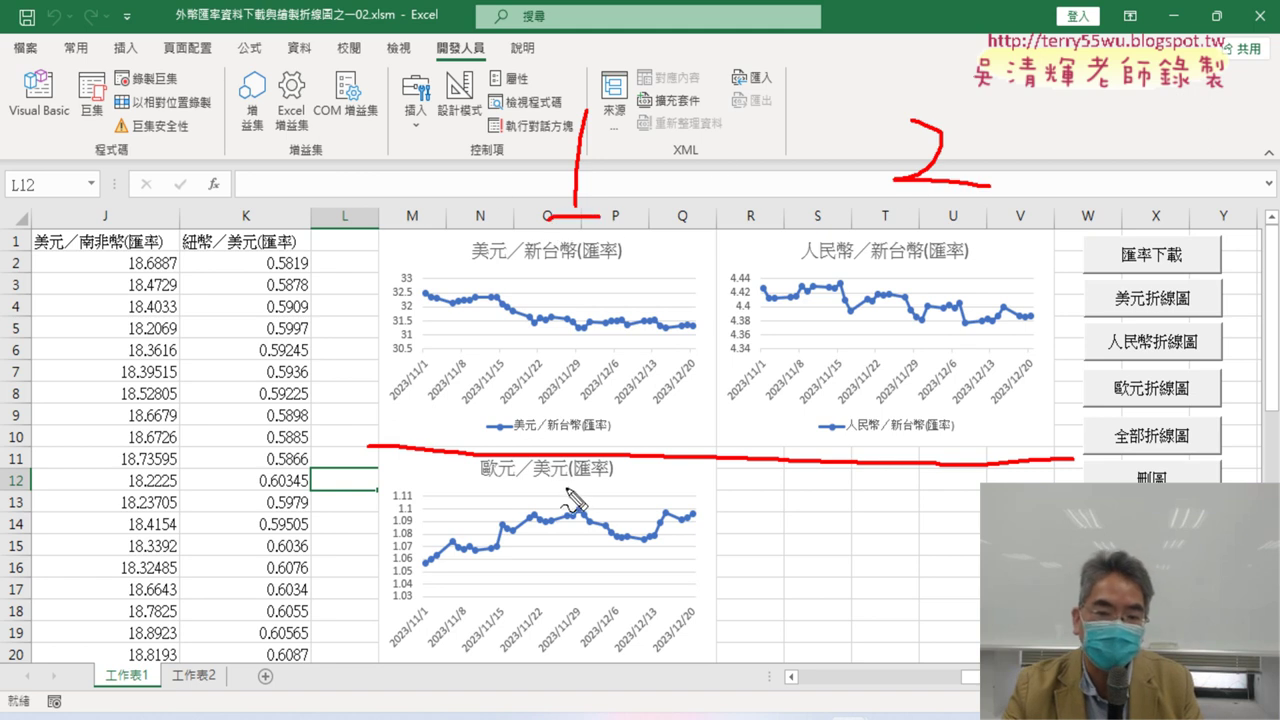
{"action": "left_click_drag", "start_coordinate": [584, 493], "coordinate": [561, 567]}
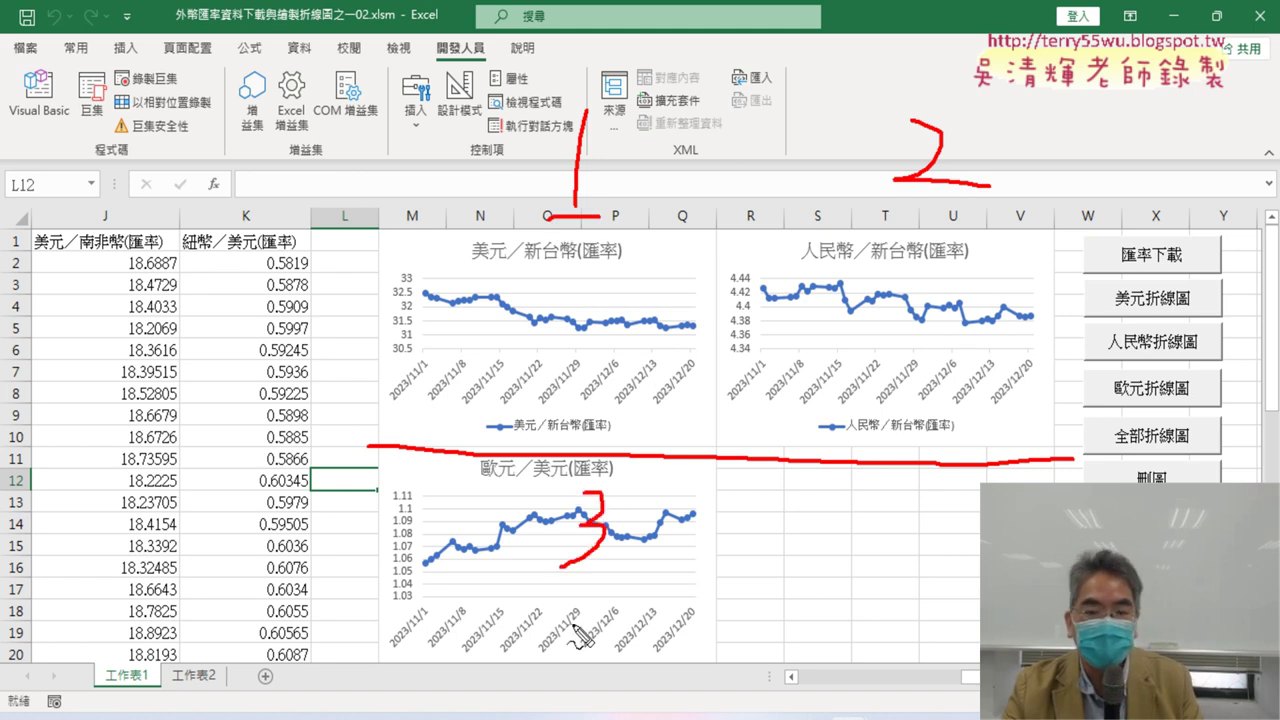
{"action": "left_click_drag", "start_coordinate": [383, 205], "coordinate": [384, 296]}
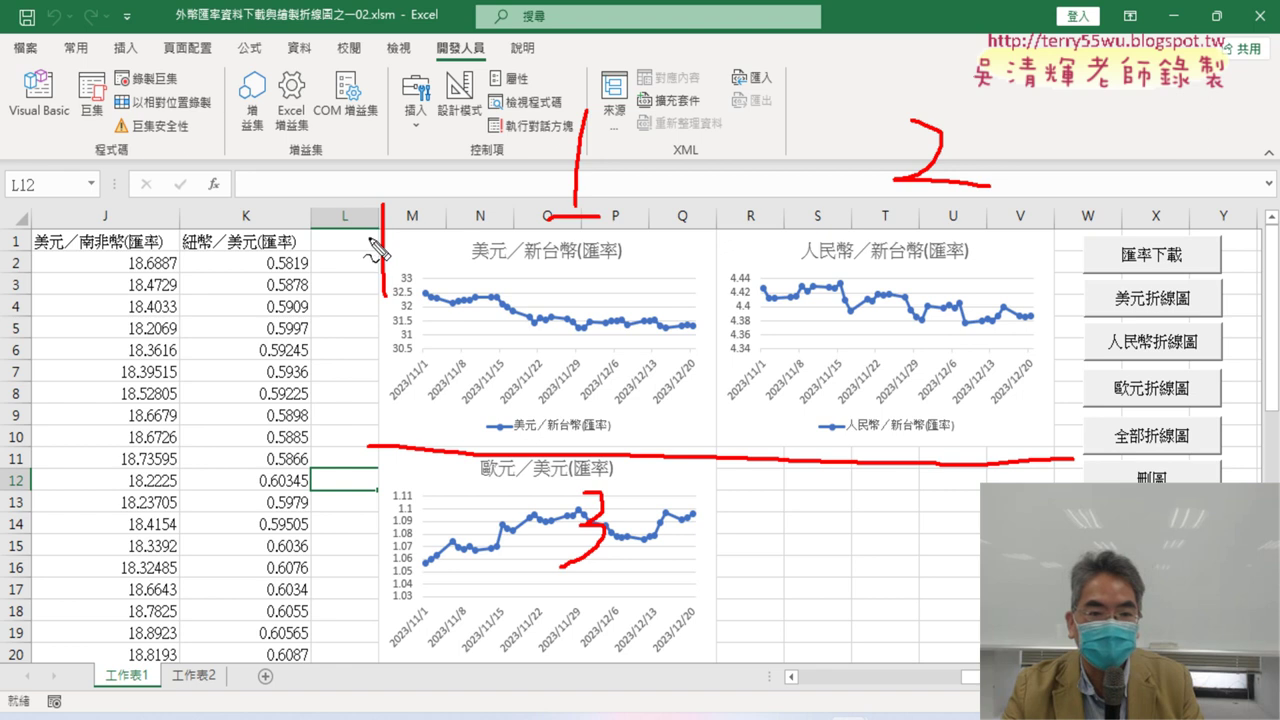
{"action": "left_click_drag", "start_coordinate": [364, 234], "coordinate": [428, 220]}
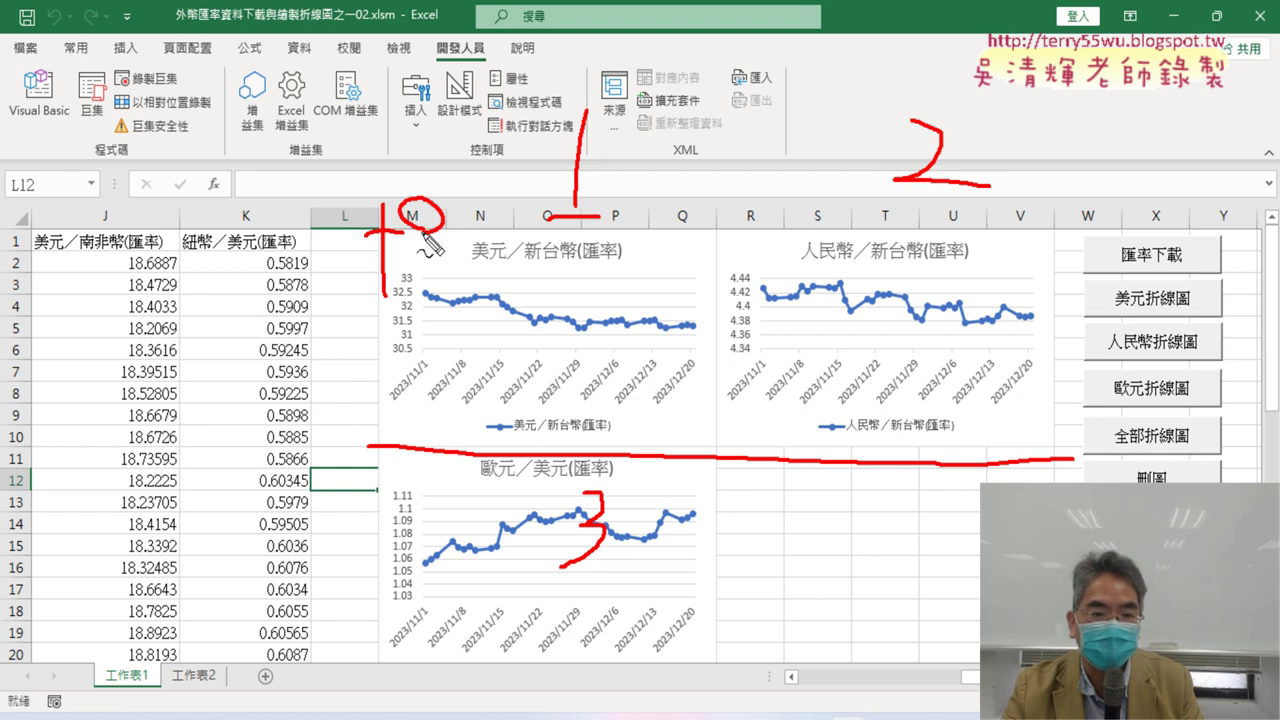
{"action": "left_click_drag", "start_coordinate": [341, 226], "coordinate": [342, 260]}
{"action": "mouse_move", "coordinate": [338, 435]}
{"action": "left_mouse_down"}
{"action": "mouse_move", "coordinate": [341, 470]}
{"action": "mouse_move", "coordinate": [351, 466]}
{"action": "left_mouse_up"}
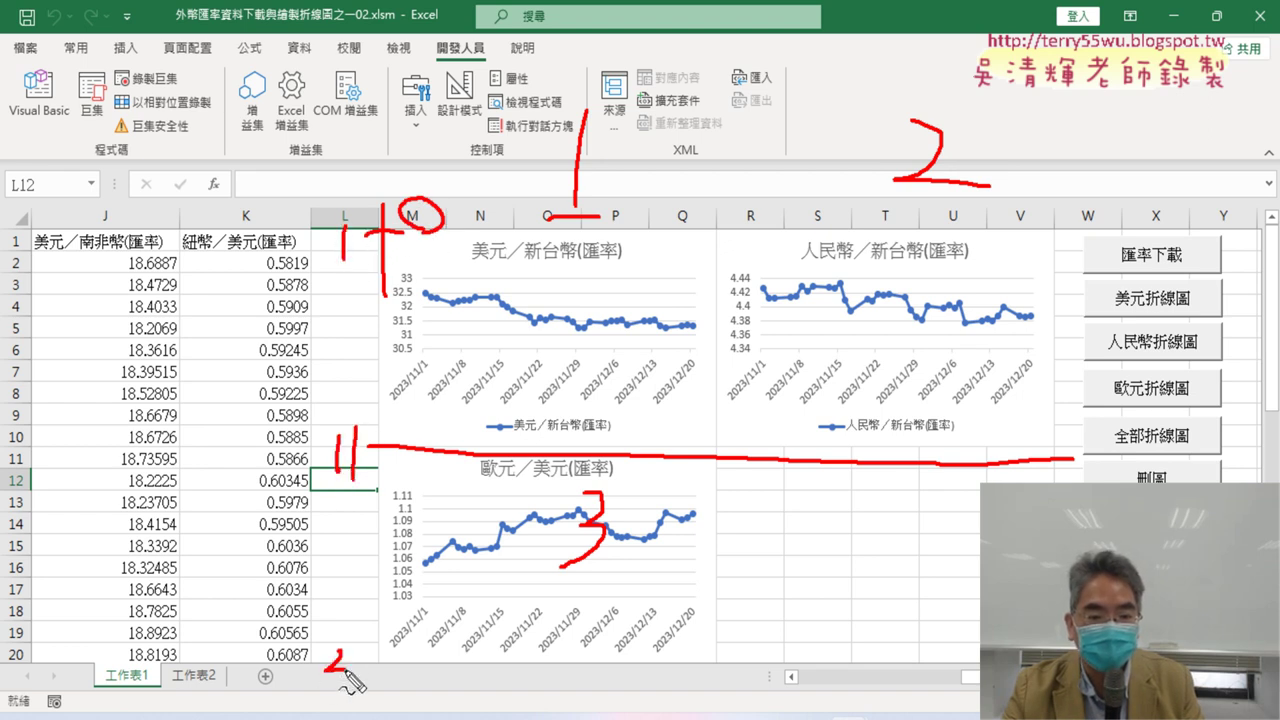
{"action": "left_click_drag", "start_coordinate": [304, 652], "coordinate": [353, 676]}
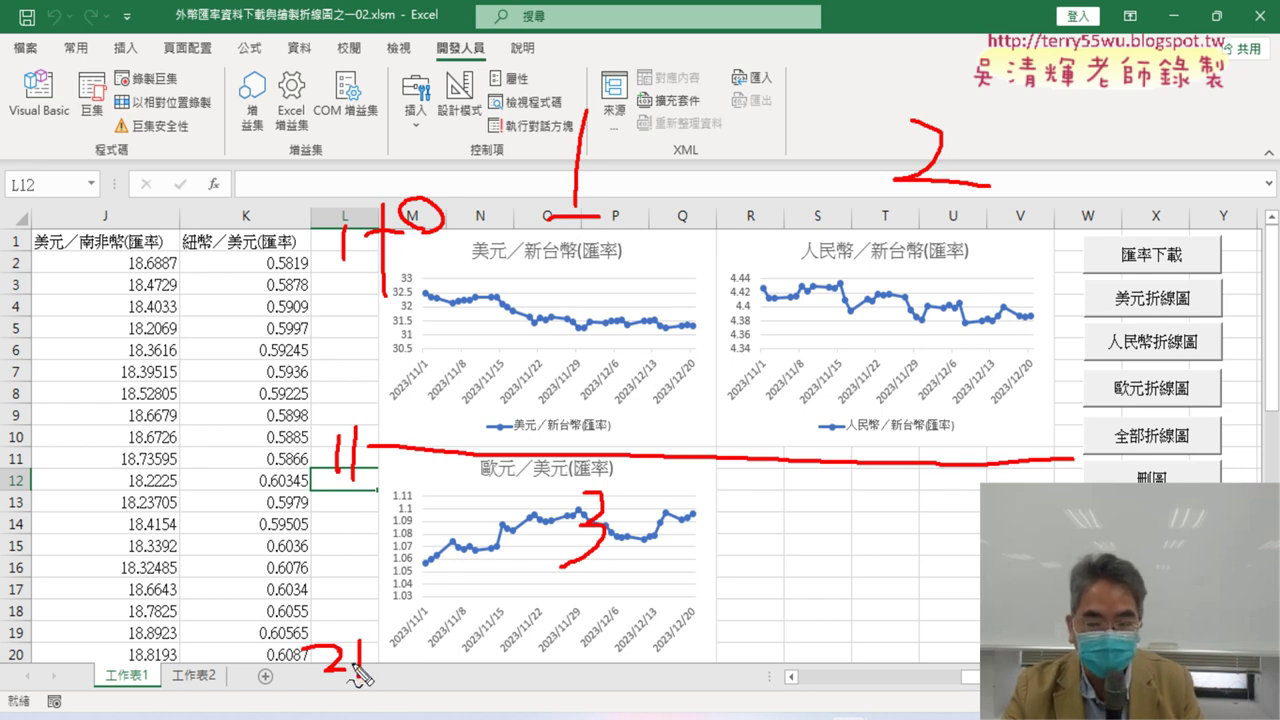
{"action": "left_click_drag", "start_coordinate": [898, 222], "coordinate": [925, 232]}
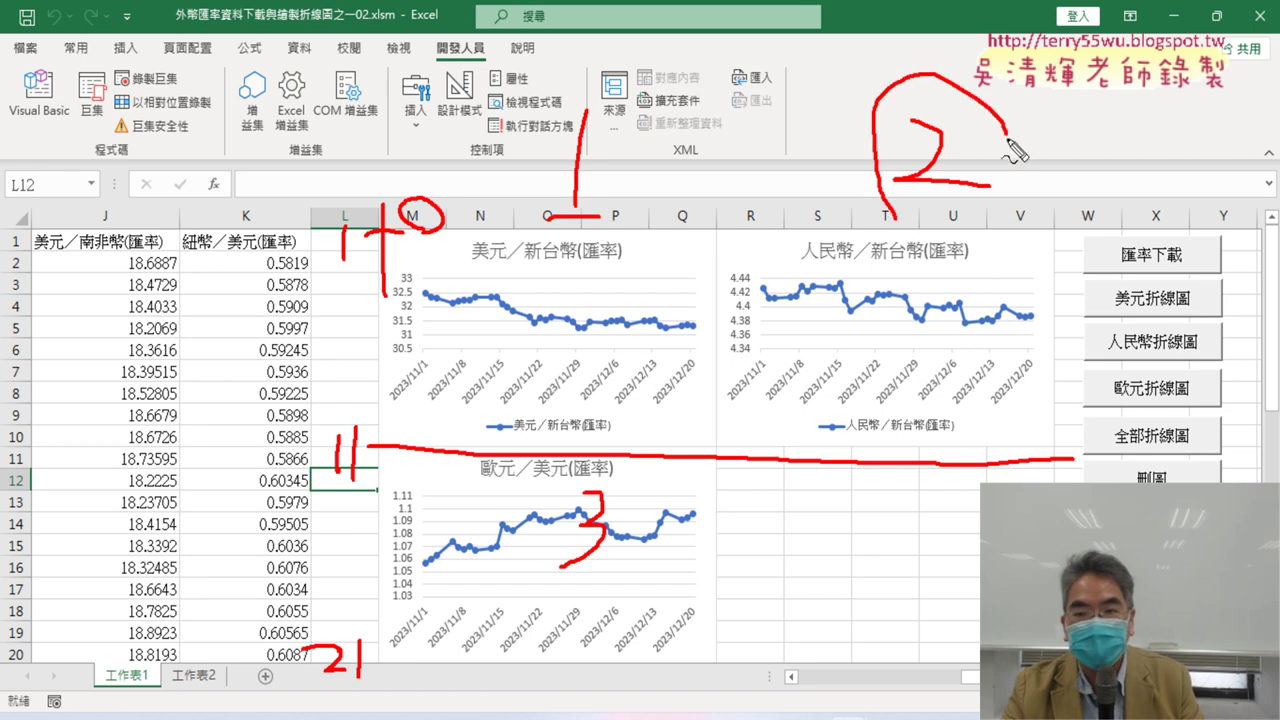
{"action": "left_click_drag", "start_coordinate": [716, 222], "coordinate": [714, 490]}
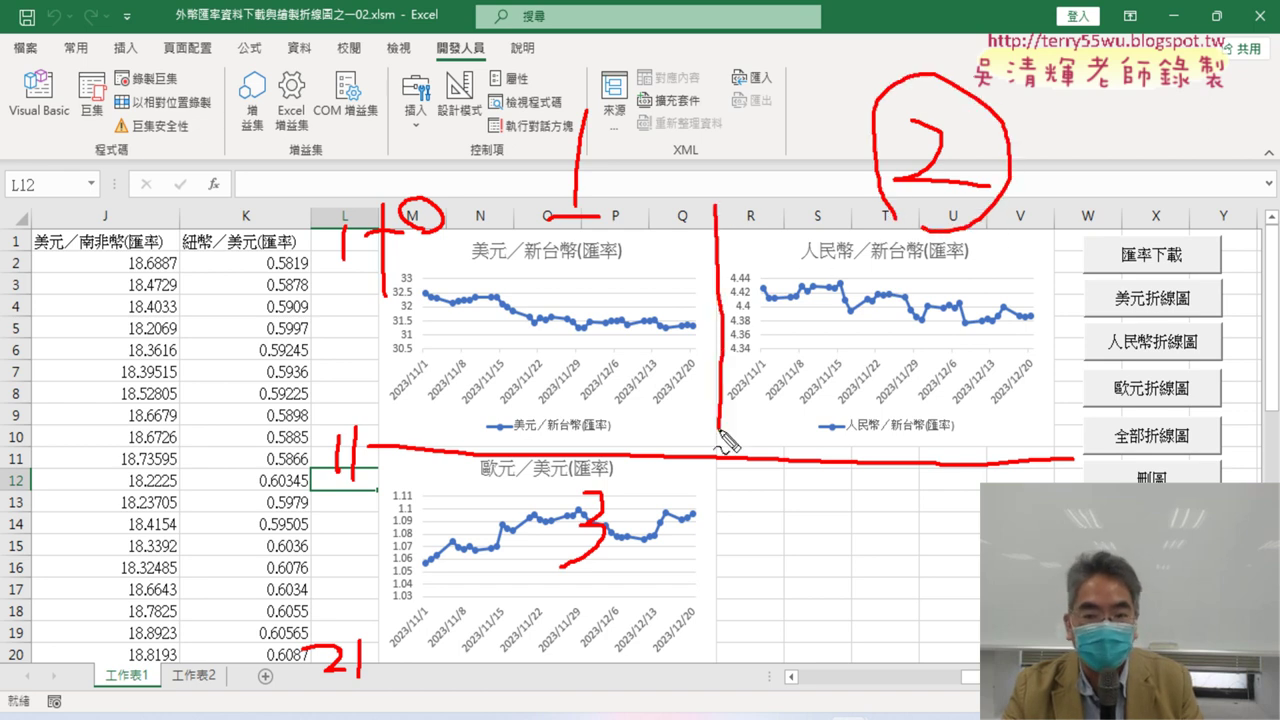
{"action": "left_click_drag", "start_coordinate": [742, 222], "coordinate": [768, 252]}
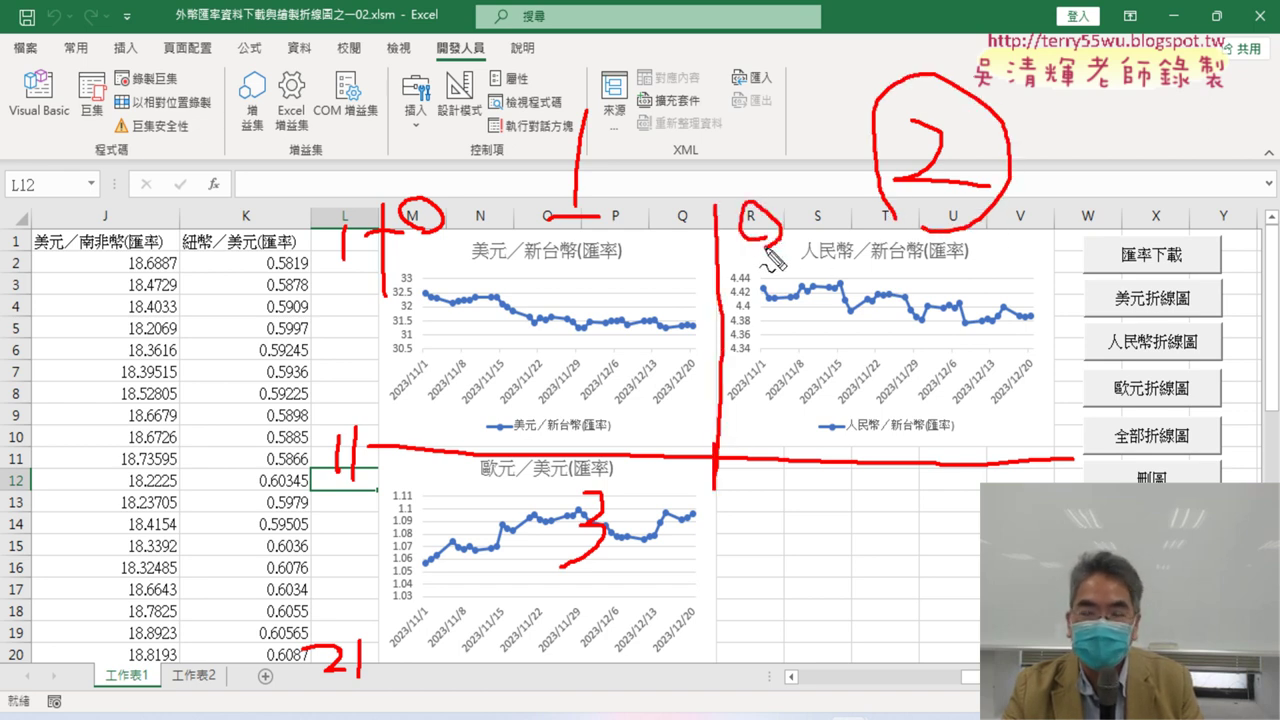
{"action": "mouse_move", "coordinate": [684, 221]}
{"action": "left_mouse_down"}
{"action": "mouse_move", "coordinate": [748, 216]}
{"action": "mouse_move", "coordinate": [800, 256]}
{"action": "left_mouse_up"}
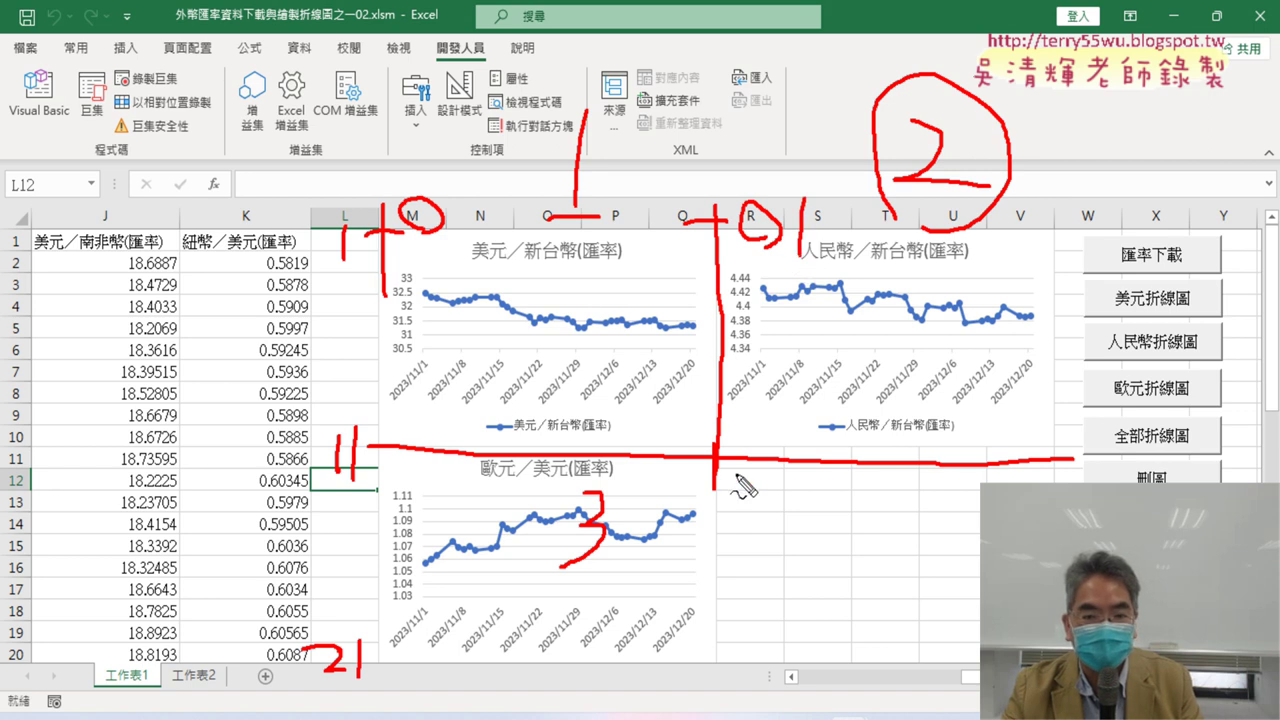
{"action": "mouse_move", "coordinate": [744, 466]}
{"action": "left_mouse_down"}
{"action": "mouse_move", "coordinate": [744, 498]}
{"action": "mouse_move", "coordinate": [769, 496]}
{"action": "left_mouse_up"}
{"action": "left_click_drag", "start_coordinate": [792, 450], "coordinate": [787, 492]}
{"action": "left_click_drag", "start_coordinate": [810, 450], "coordinate": [803, 496]}
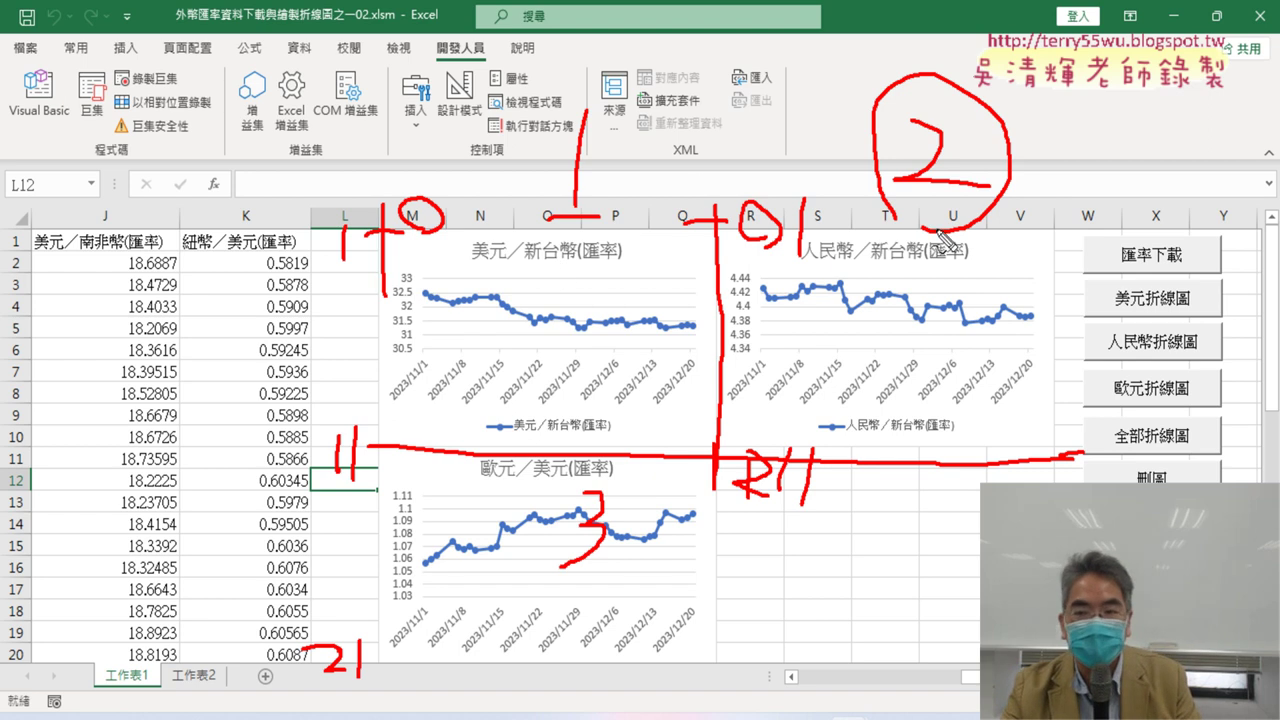
{"action": "left_click_drag", "start_coordinate": [757, 245], "coordinate": [787, 238]}
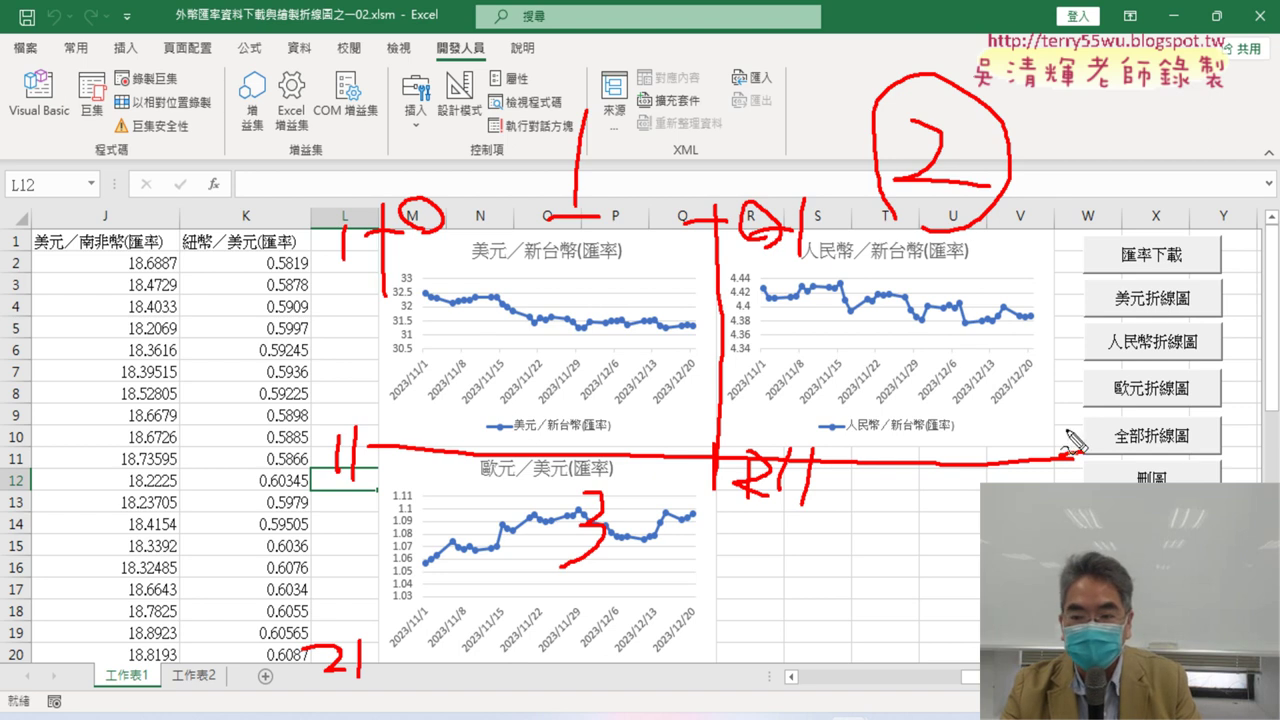
{"action": "left_click_drag", "start_coordinate": [1054, 438], "coordinate": [1057, 462]}
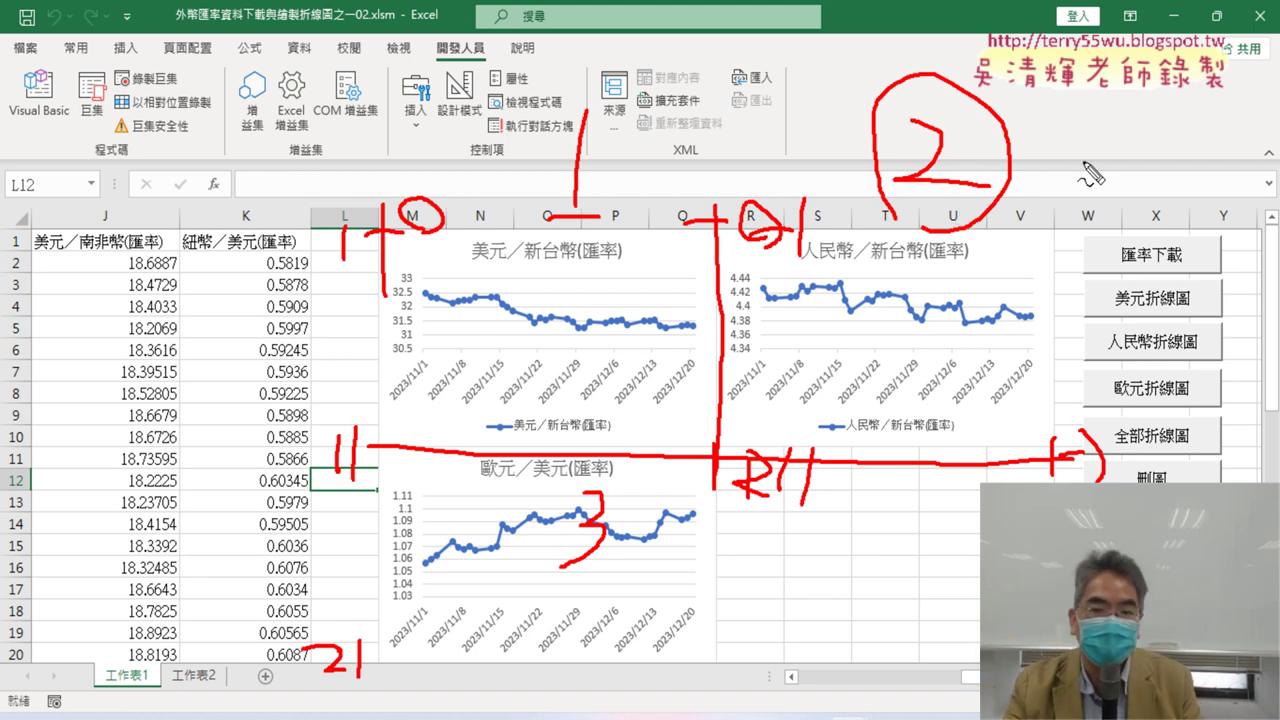
{"action": "left_click_drag", "start_coordinate": [760, 260], "coordinate": [842, 256]}
{"action": "left_click_drag", "start_coordinate": [778, 499], "coordinate": [810, 505]}
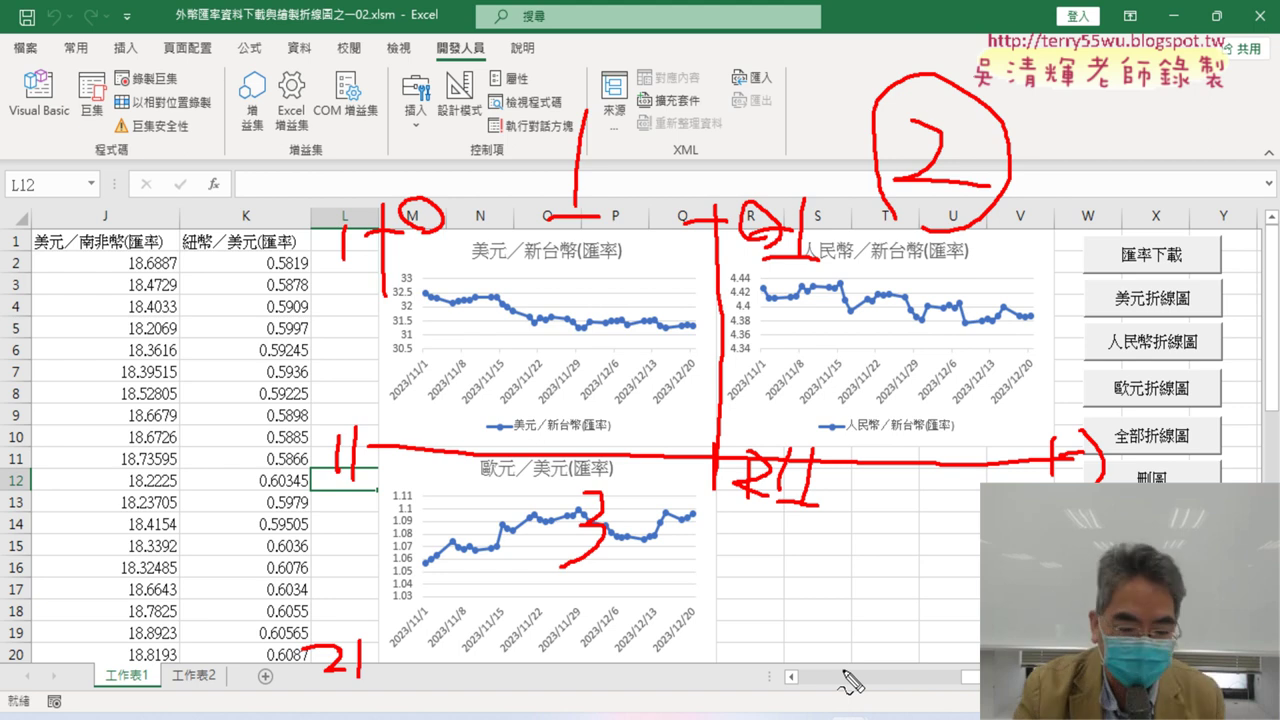
{"action": "key", "text": "Escape"}
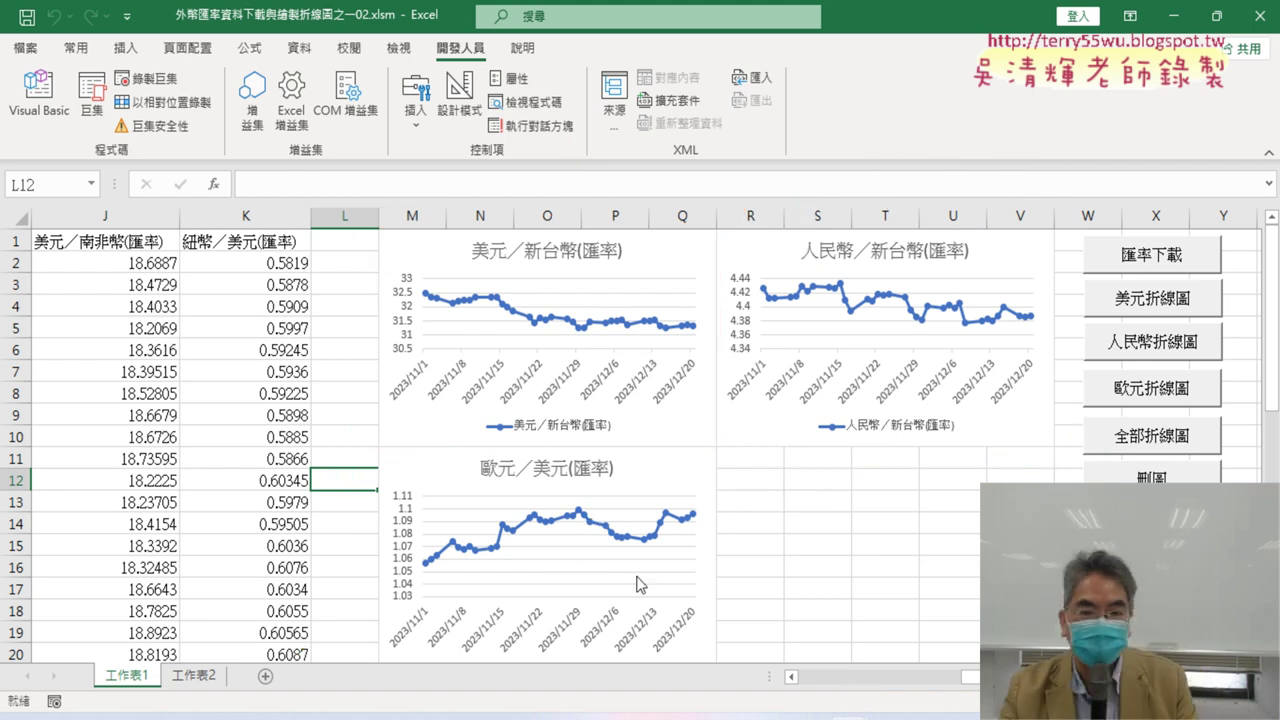
Open the Visual Basic editor and scroll up through Module2's chart macros.
{"action": "left_click", "coordinate": [40, 90]}
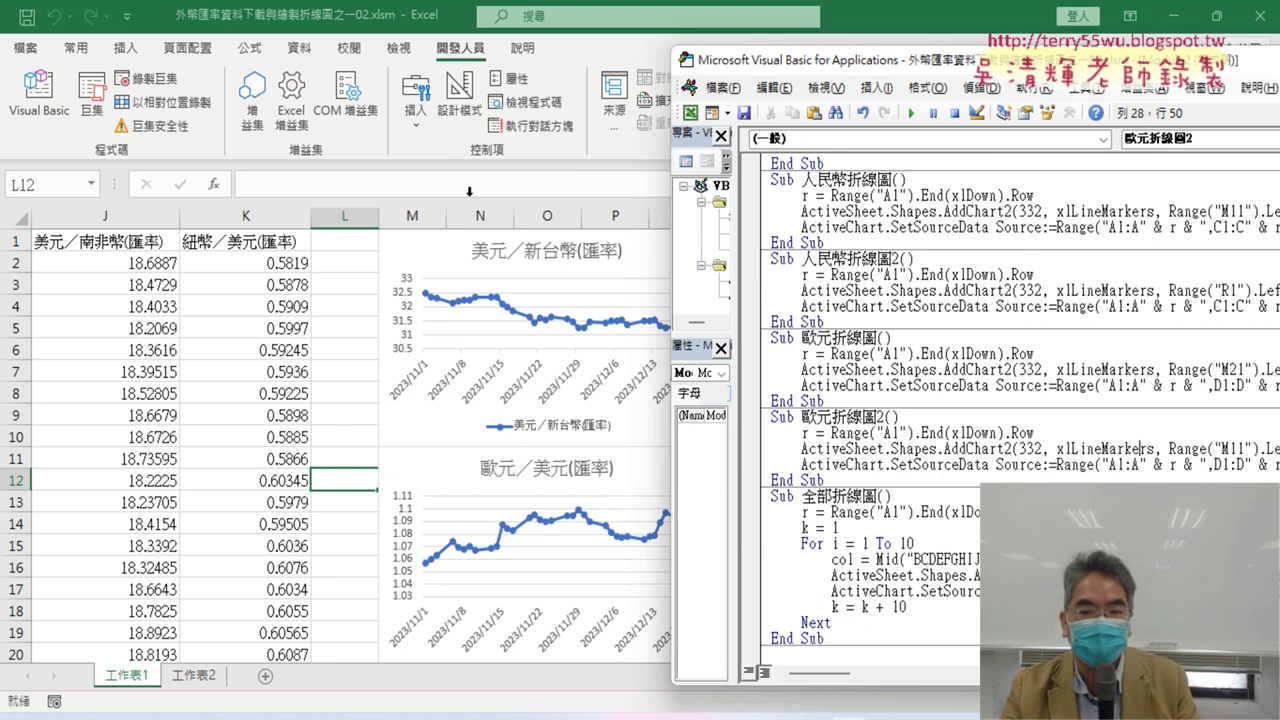
{"action": "left_click_drag", "start_coordinate": [935, 67], "coordinate": [737, 60]}
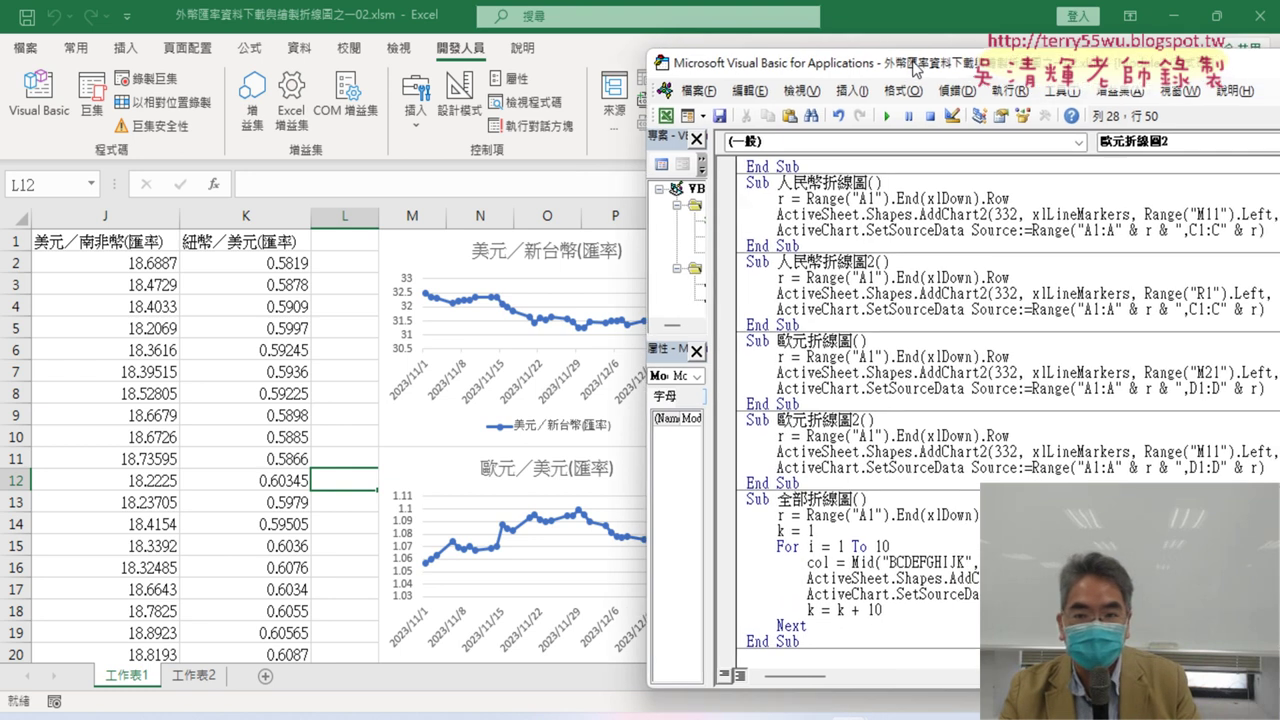
{"action": "scroll", "coordinate": [800, 228], "scroll_direction": "up", "scroll_amount": 2}
{"action": "scroll", "coordinate": [800, 228], "scroll_direction": "up", "scroll_amount": 1}
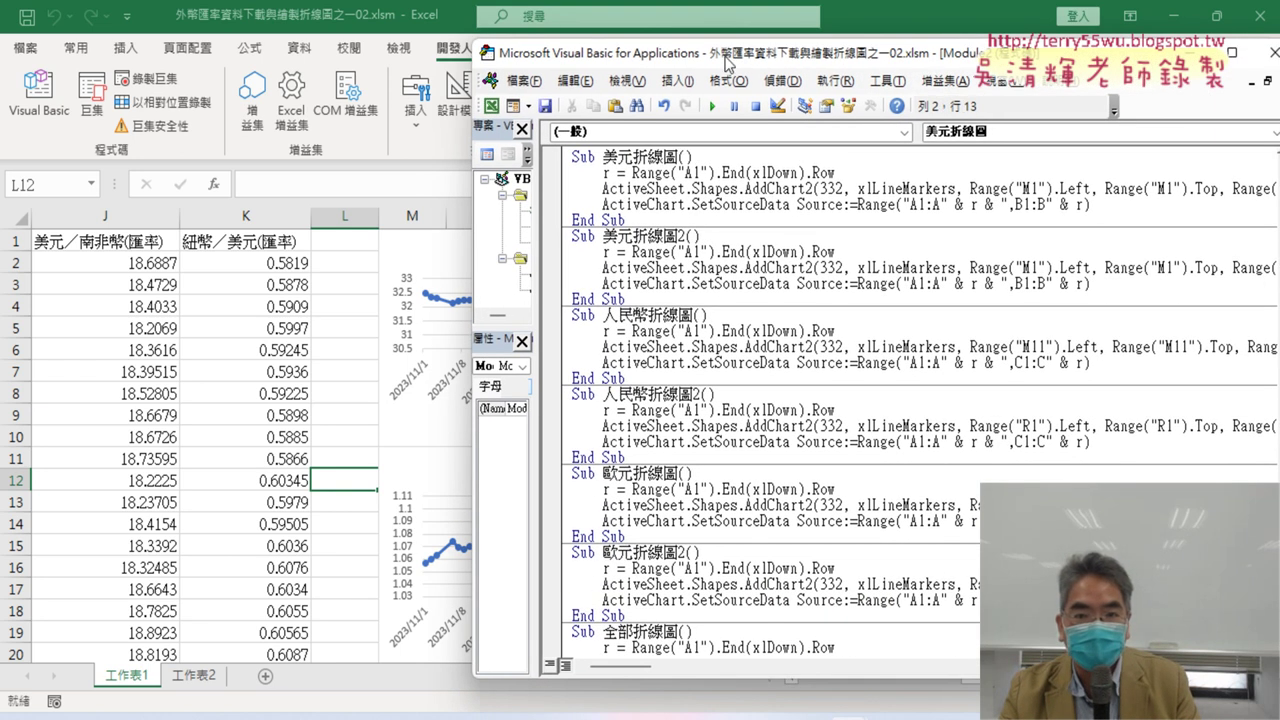
Highlight the R1 starting cell in the 人民幣折線圖2 macro.
{"action": "left_click_drag", "start_coordinate": [727, 62], "coordinate": [625, 57]}
{"action": "left_click_drag", "start_coordinate": [545, 293], "coordinate": [462, 228]}
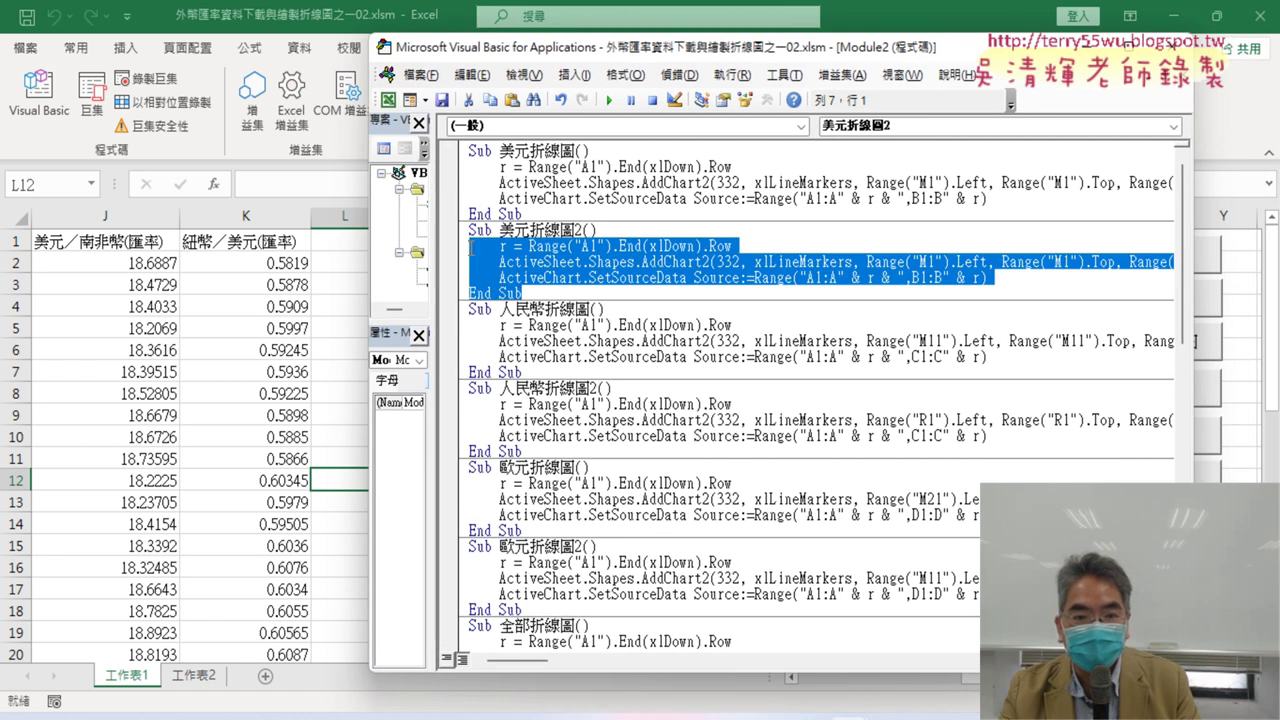
{"action": "left_click", "coordinate": [578, 230]}
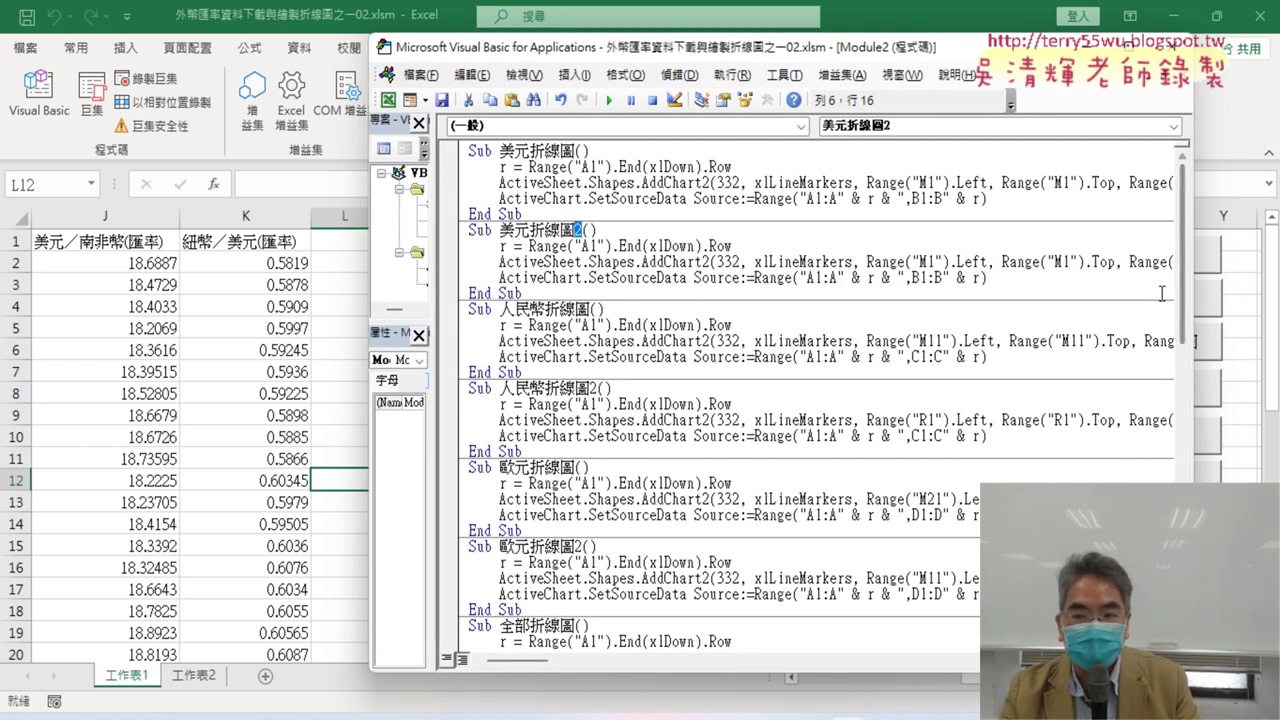
{"action": "left_click_drag", "start_coordinate": [540, 668], "coordinate": [558, 664]}
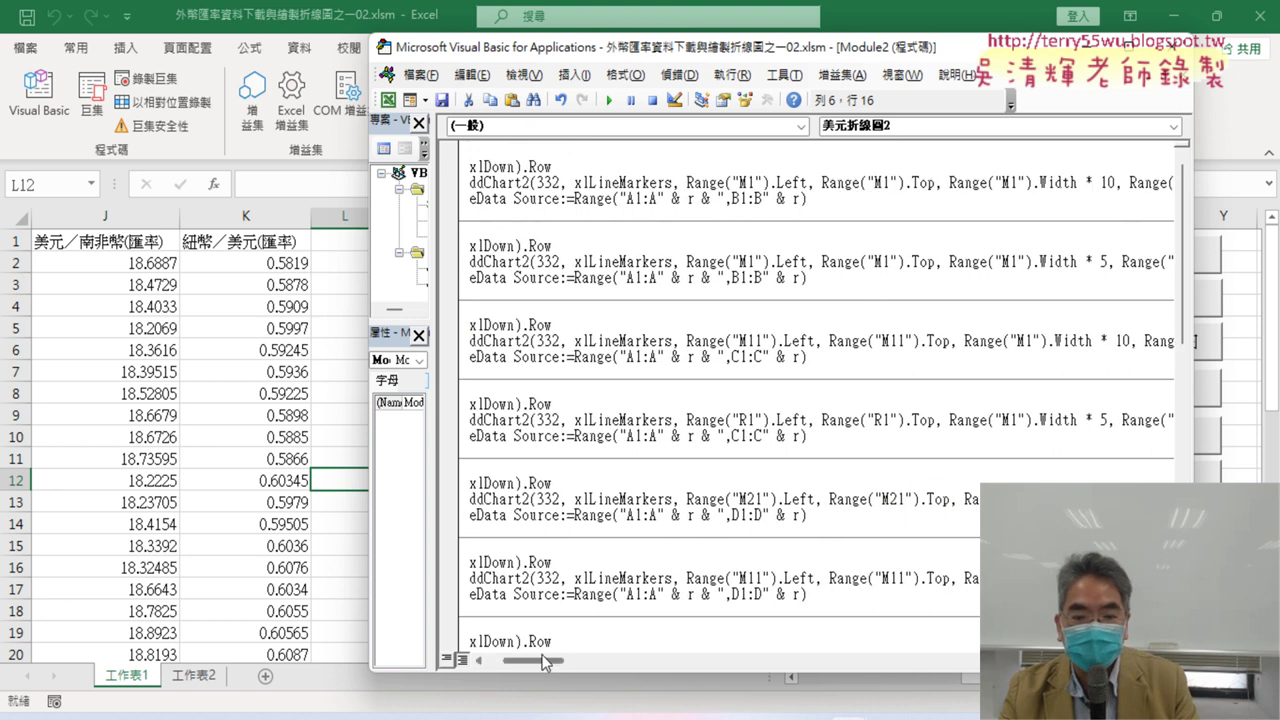
{"action": "left_click_drag", "start_coordinate": [543, 665], "coordinate": [528, 668]}
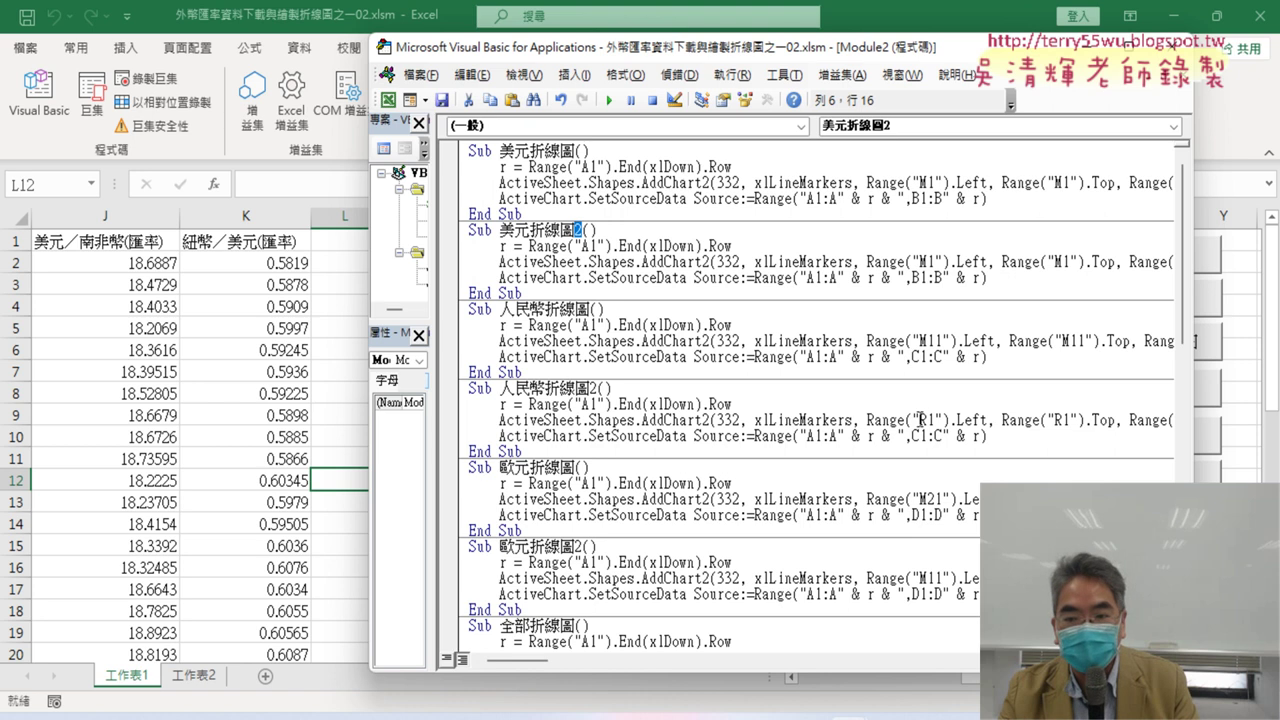
{"action": "left_click_drag", "start_coordinate": [920, 420], "coordinate": [934, 420]}
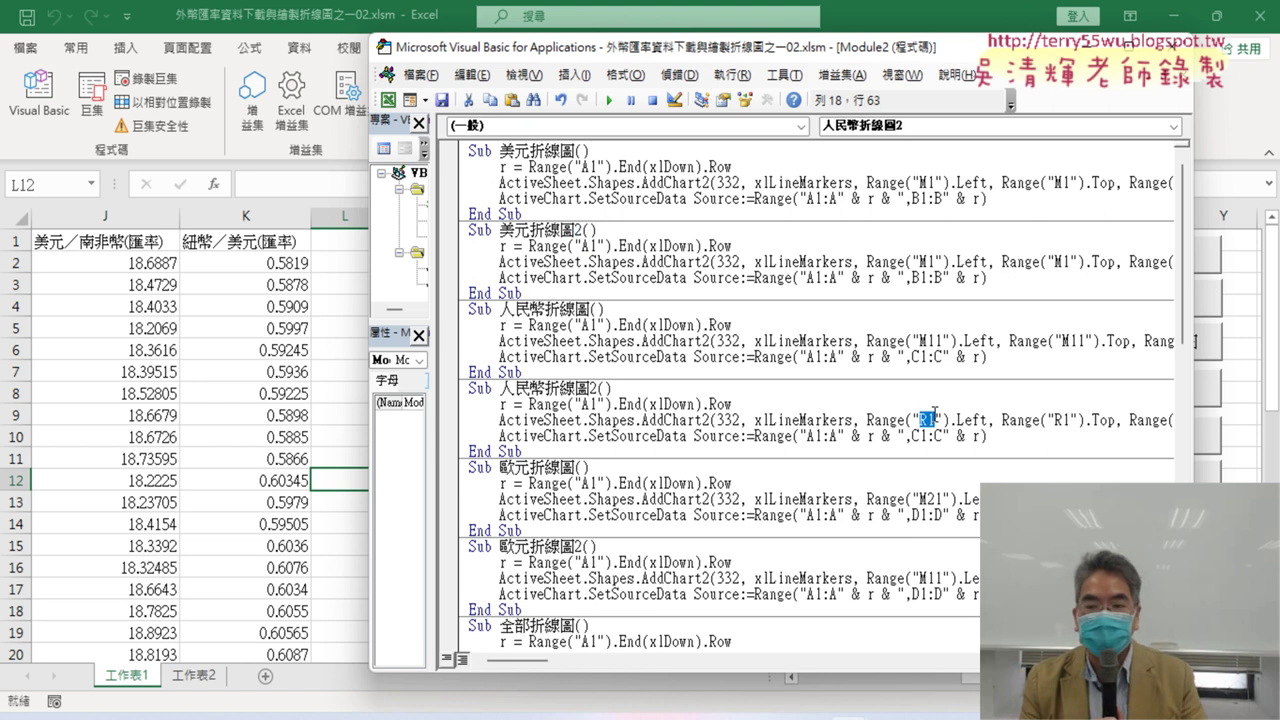